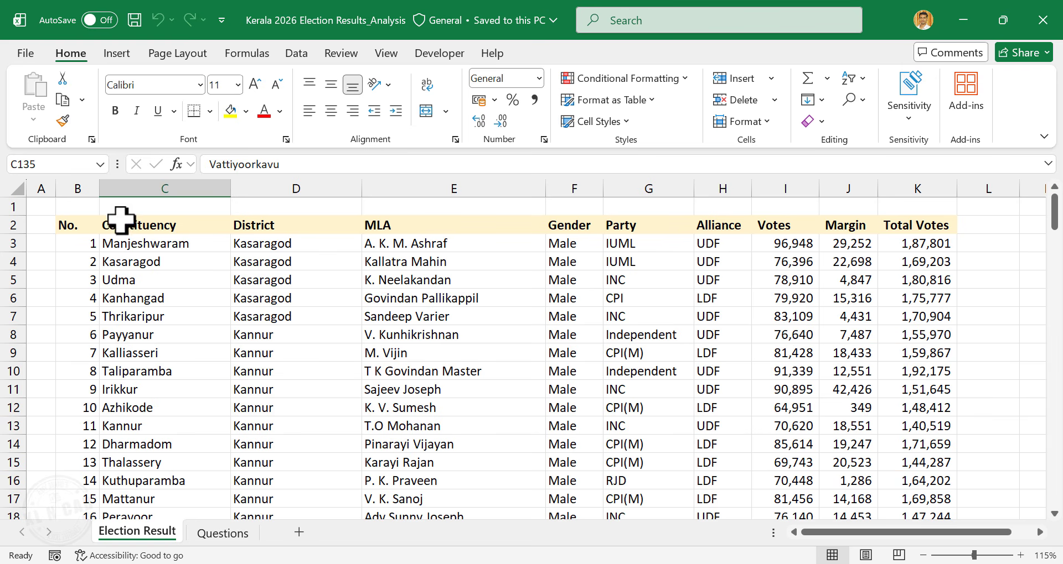
Step: Look through the election results data down to the Thiruvananthapuram rows and open the list of analysis questions
{"action": "scroll", "coordinate": [182, 380], "scroll_direction": "down", "scroll_amount": 20}
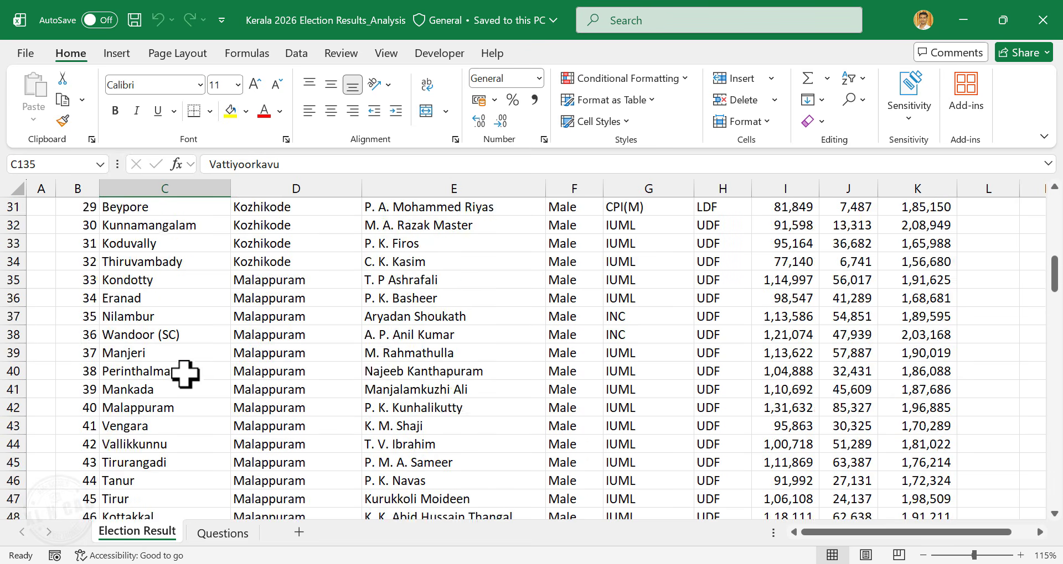
{"action": "scroll", "coordinate": [173, 391], "scroll_direction": "down", "scroll_amount": 20}
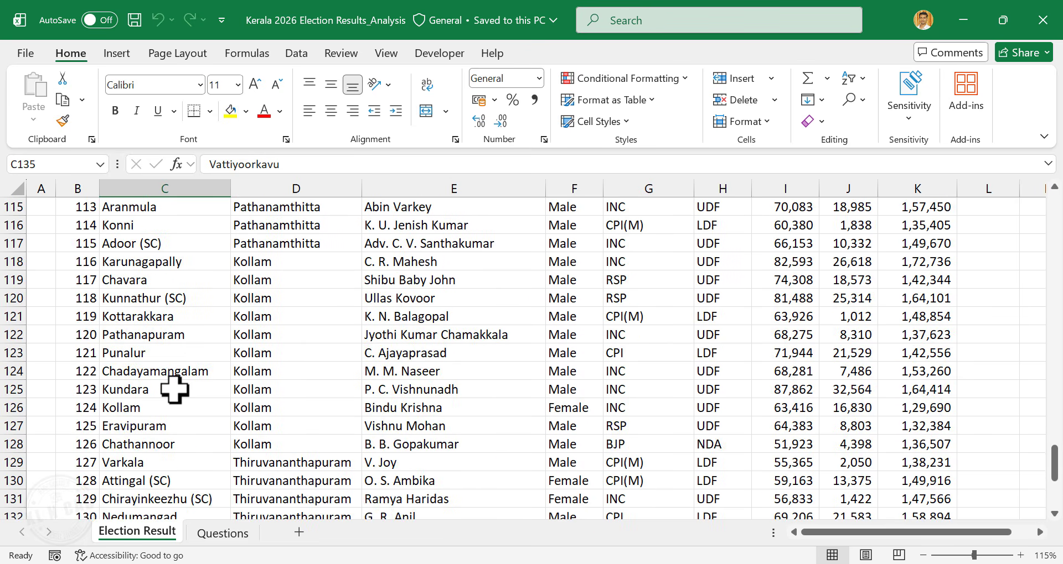
{"action": "scroll", "coordinate": [173, 392], "scroll_direction": "up", "scroll_amount": 5}
{"action": "scroll", "coordinate": [173, 391], "scroll_direction": "up", "scroll_amount": 20}
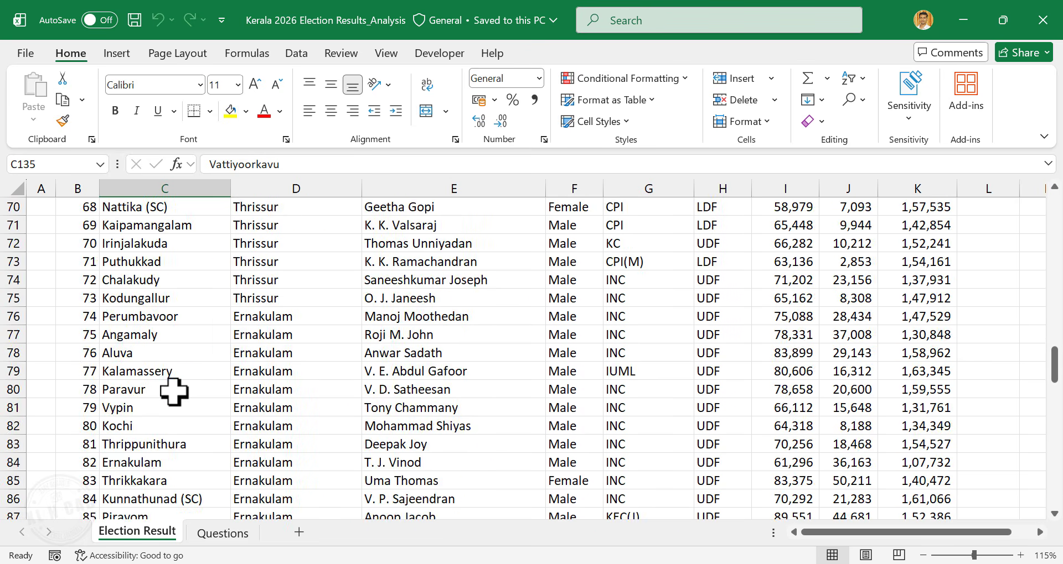
{"action": "scroll", "coordinate": [173, 392], "scroll_direction": "up", "scroll_amount": 3}
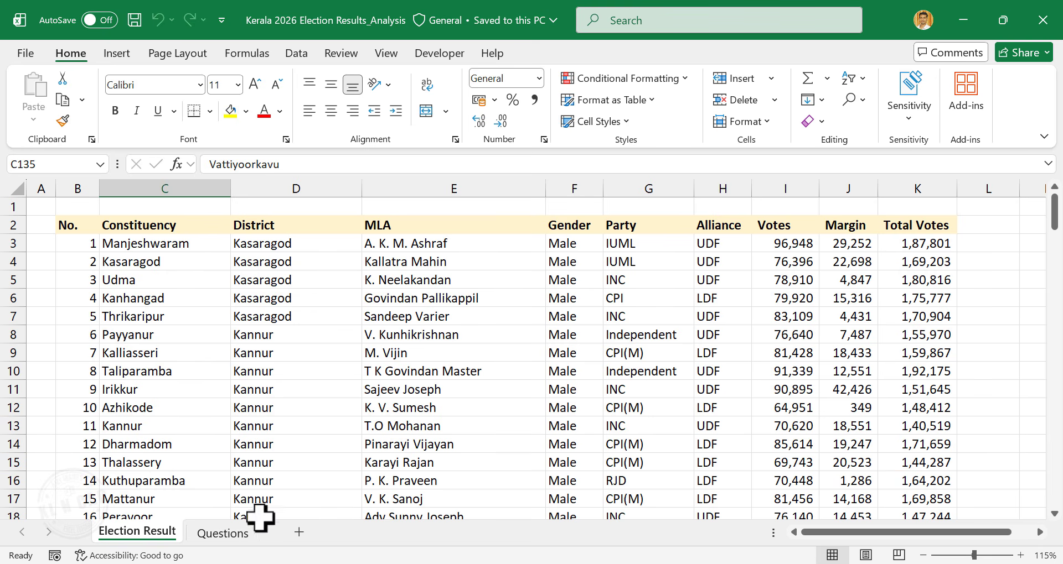
{"action": "left_click", "coordinate": [224, 534]}
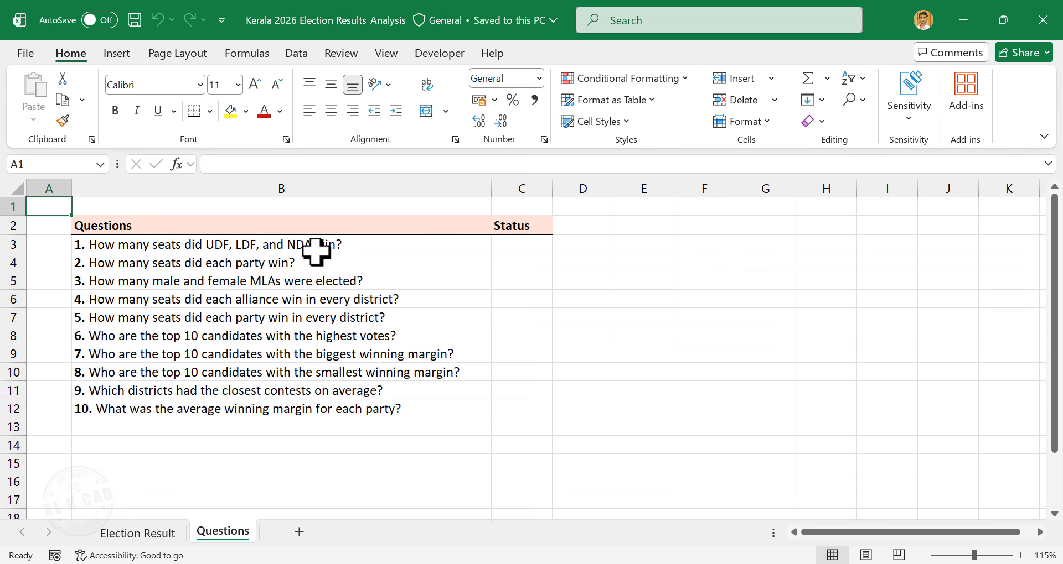
Step: Create a PivotTable on a new worksheet from the Election Result range B2:K142
{"action": "left_click", "coordinate": [150, 533]}
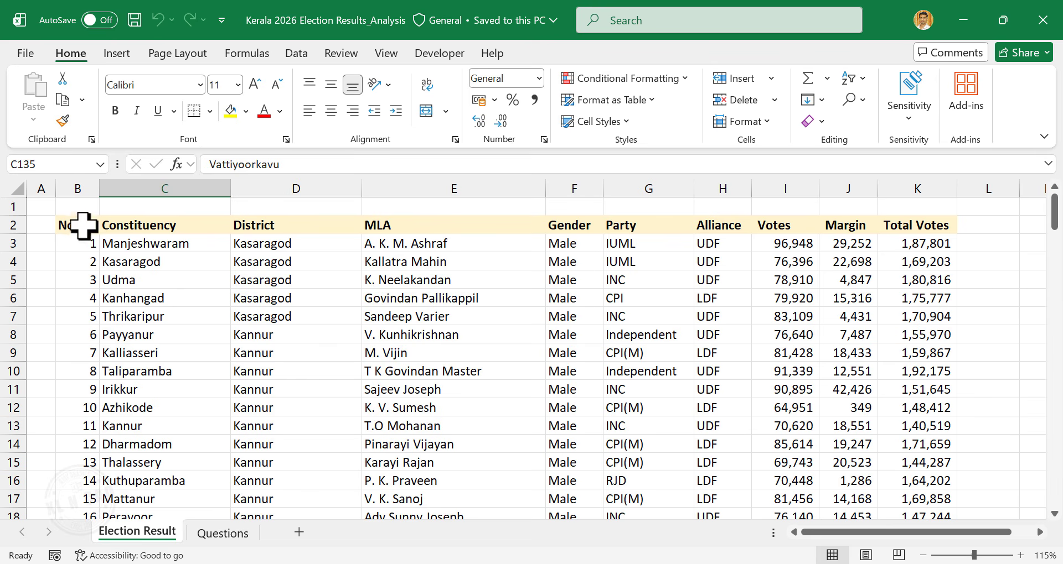
{"action": "left_click_drag", "start_coordinate": [83, 225], "coordinate": [905, 439]}
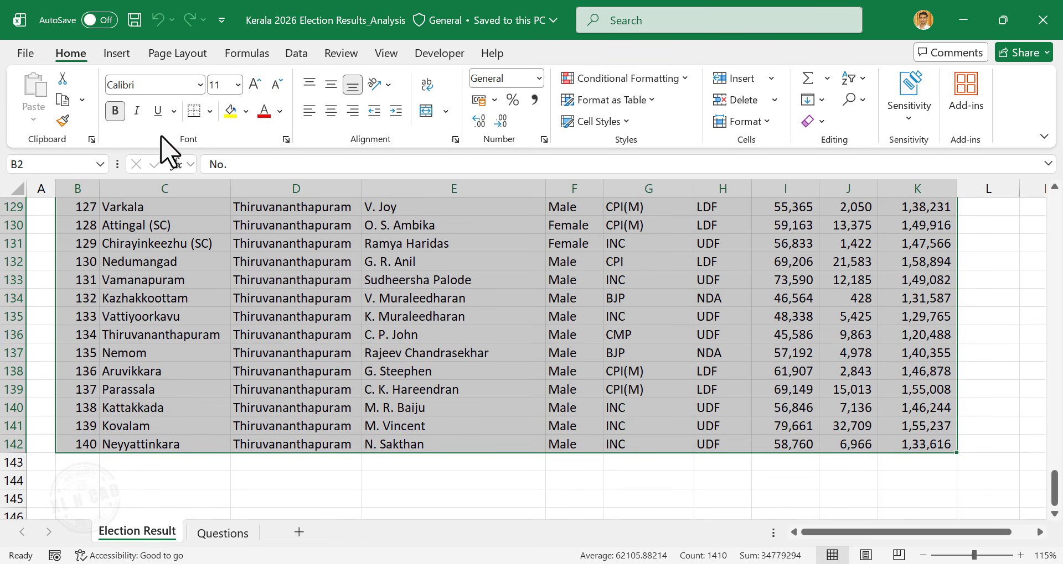
{"action": "left_click", "coordinate": [122, 57]}
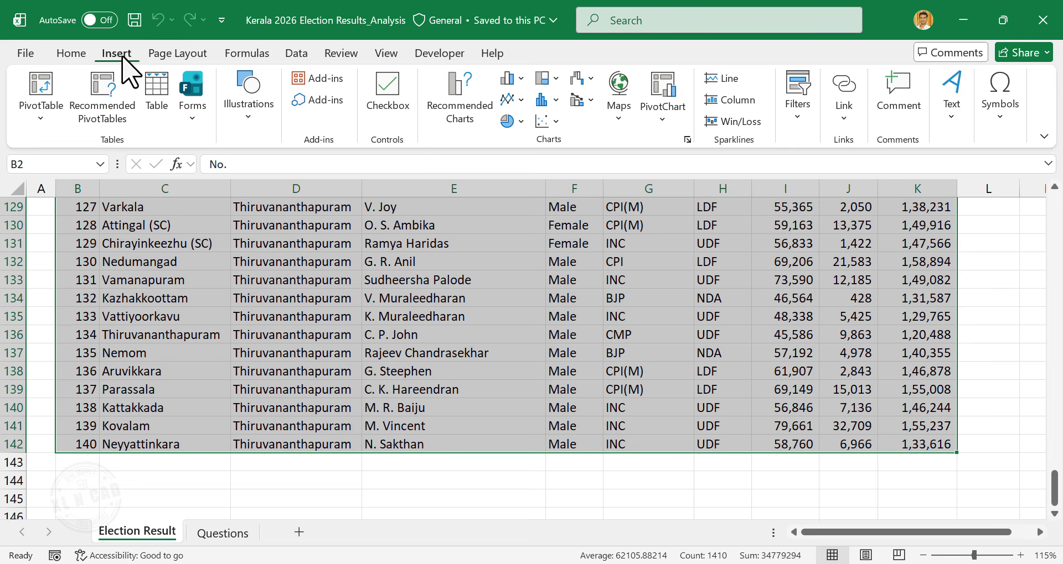
{"action": "left_click", "coordinate": [48, 93]}
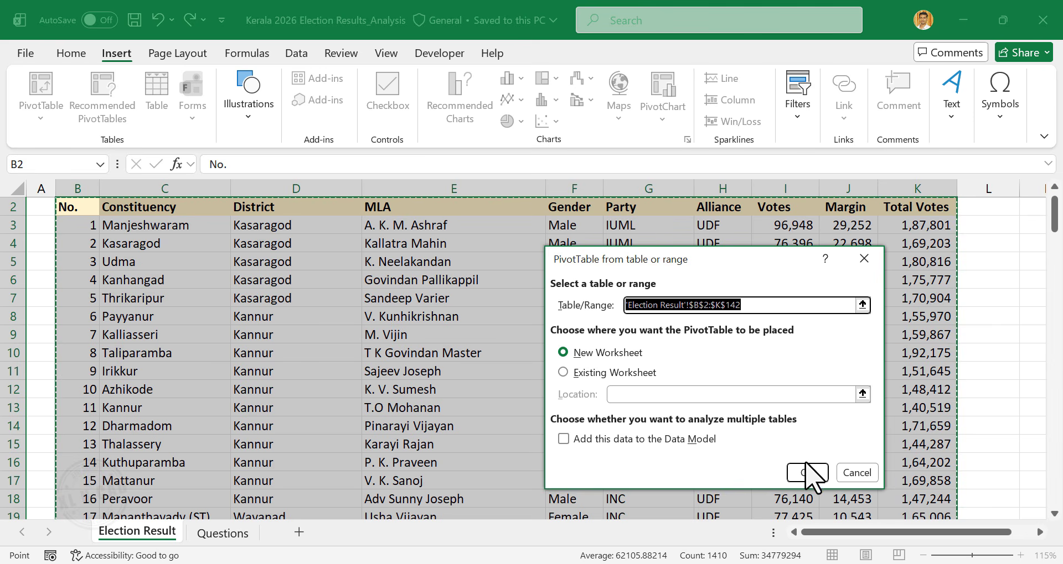
{"action": "left_click", "coordinate": [791, 475]}
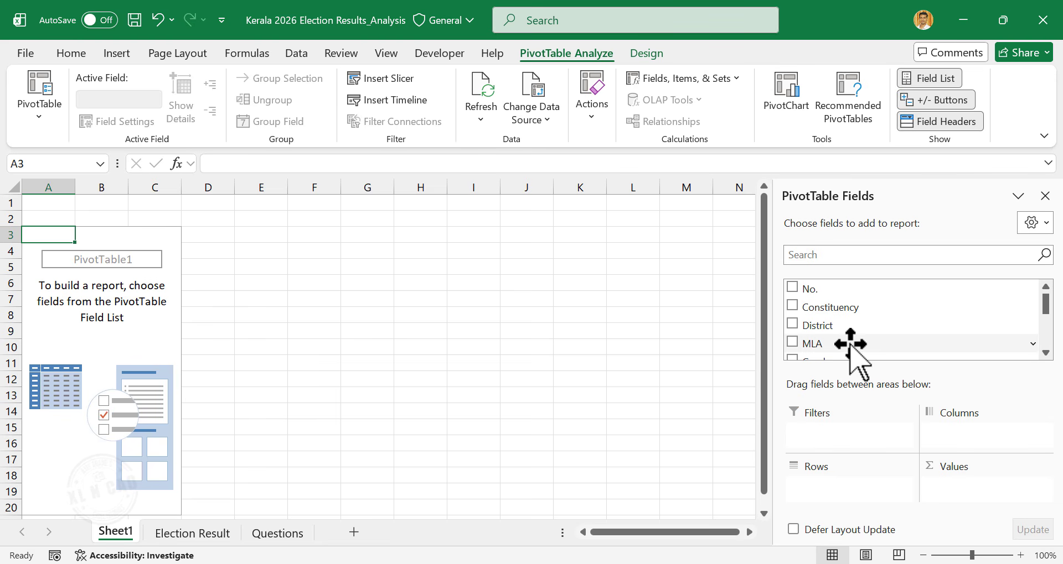
Step: Set up the PivotTable with Alliance as the row field and the count of Alliance as the value field
{"action": "left_click", "coordinate": [1045, 353]}
{"action": "left_click", "coordinate": [1045, 353]}
{"action": "left_click", "coordinate": [1045, 352]}
{"action": "left_click", "coordinate": [1045, 352]}
{"action": "left_click", "coordinate": [1045, 353]}
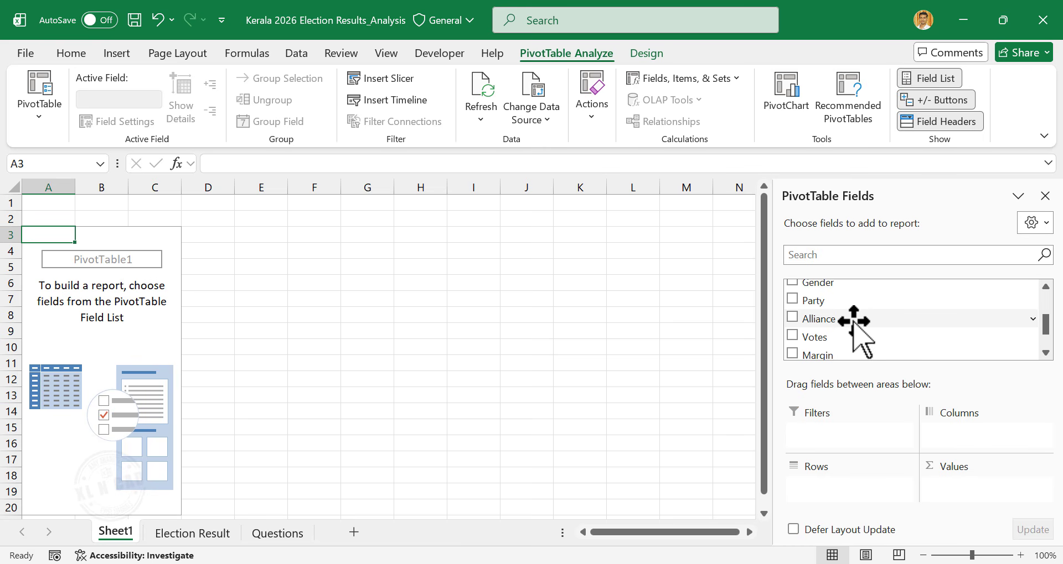
{"action": "left_click_drag", "start_coordinate": [853, 322], "coordinate": [844, 488]}
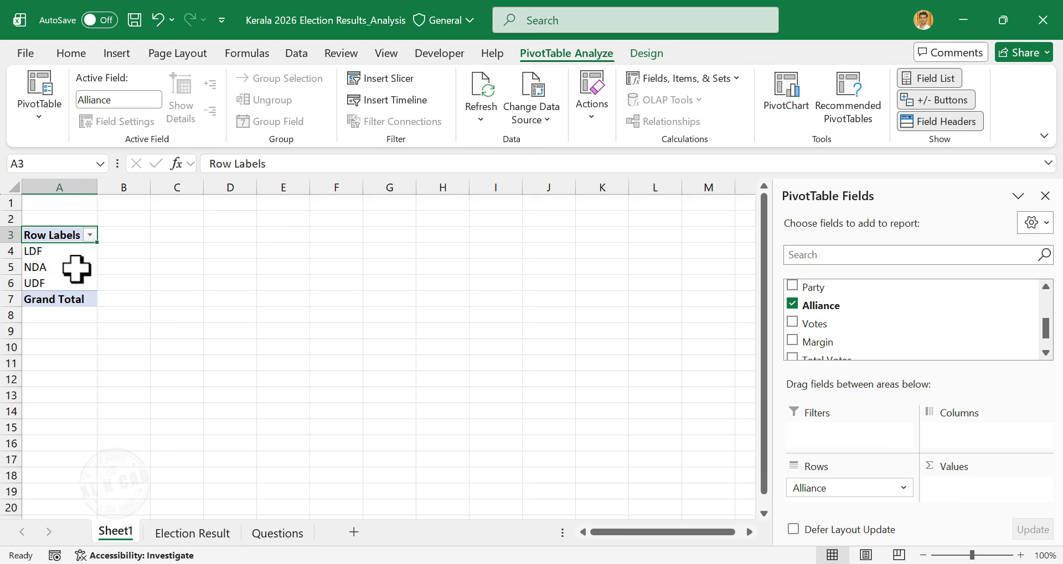
{"action": "left_click", "coordinate": [1020, 556]}
{"action": "left_click", "coordinate": [1020, 555]}
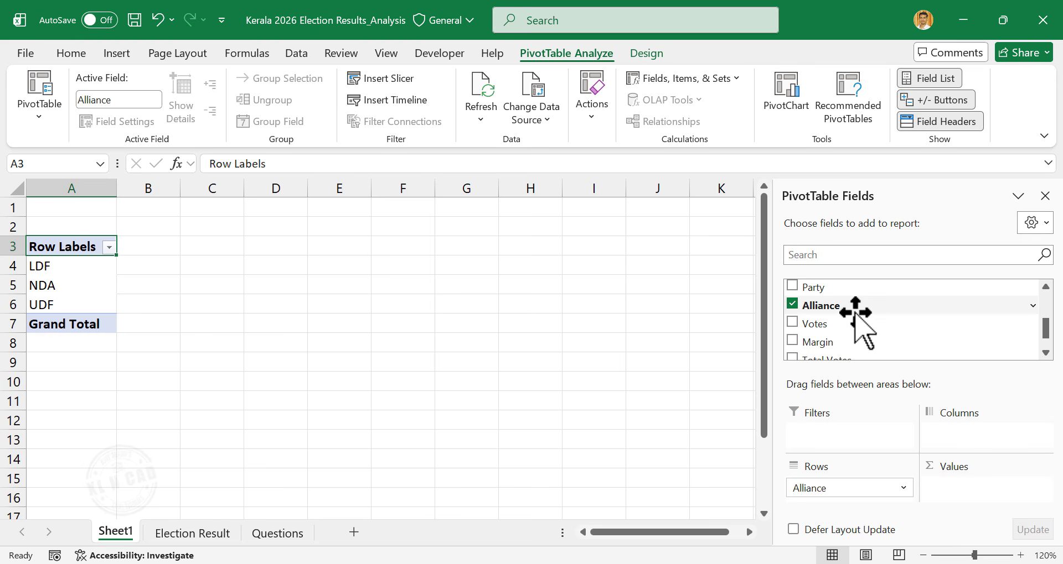
{"action": "left_click_drag", "start_coordinate": [851, 309], "coordinate": [954, 494]}
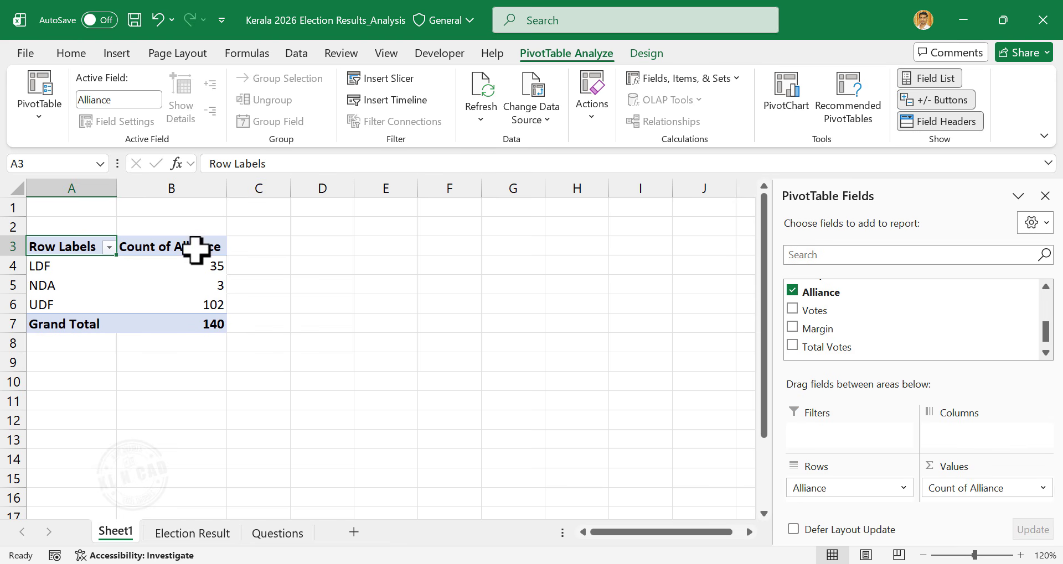
Step: Sort the alliance counts in the PivotTable from largest to smallest
{"action": "right_click", "coordinate": [184, 285]}
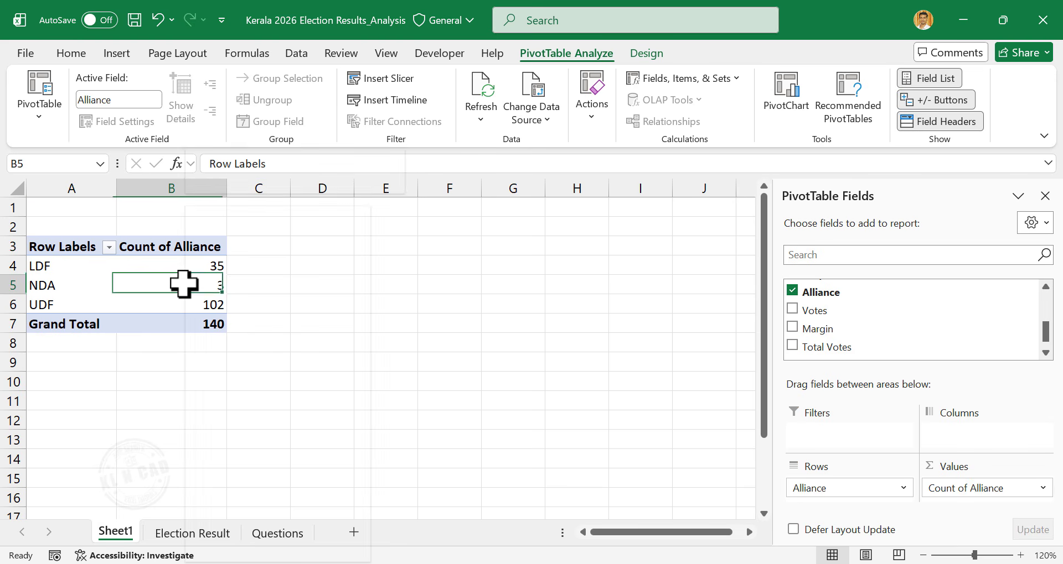
{"action": "mouse_move", "coordinate": [281, 370]}
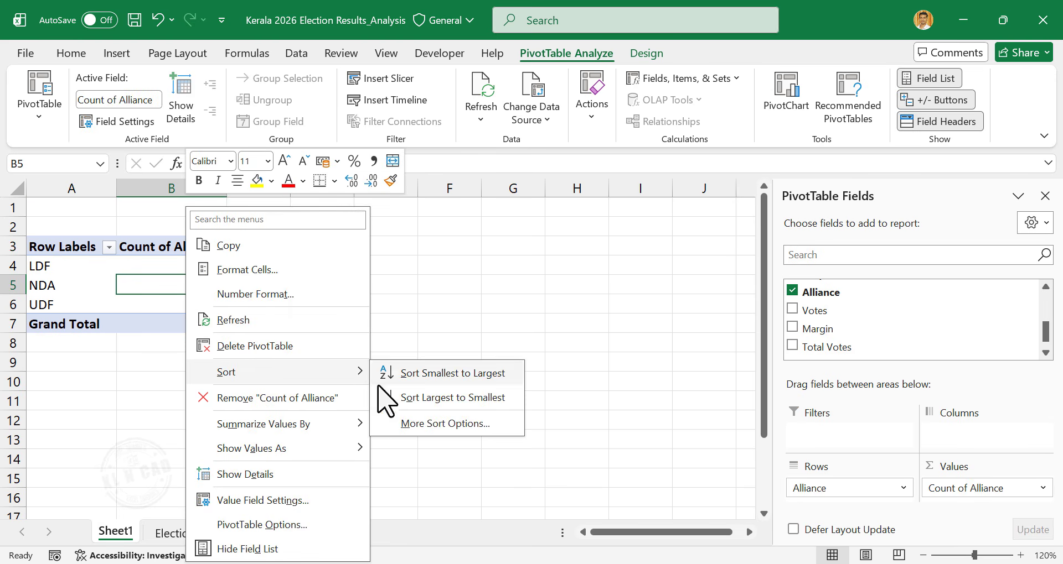
{"action": "left_click", "coordinate": [453, 397]}
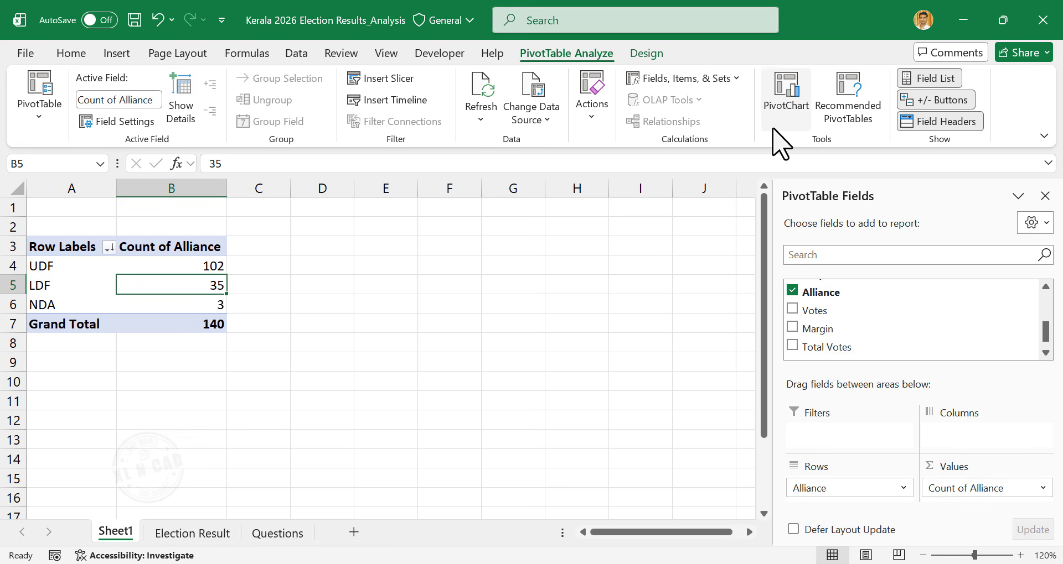
Step: Insert a Pie PivotChart based on the alliance PivotTable
{"action": "left_click", "coordinate": [784, 114]}
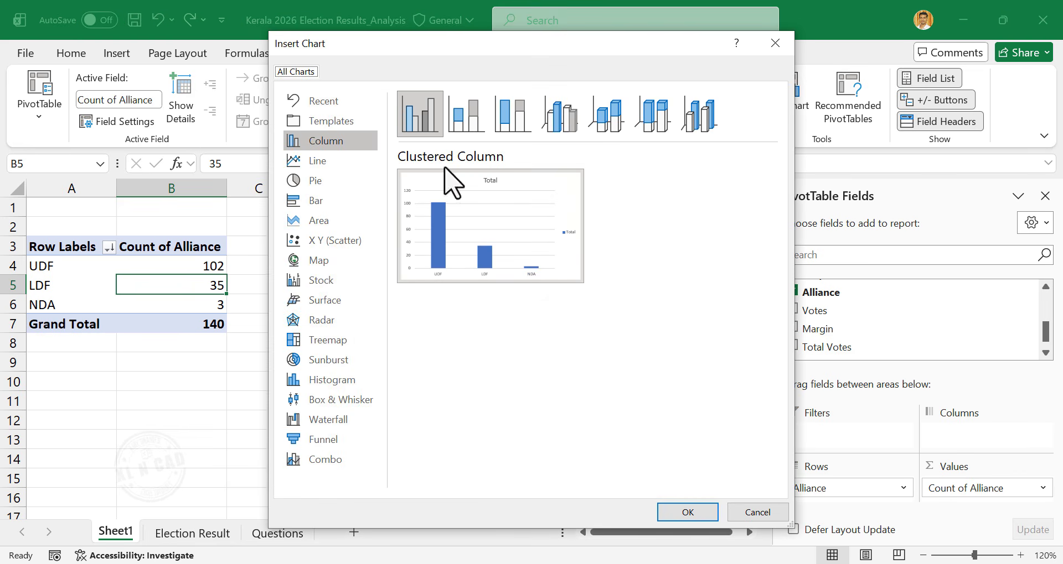
{"action": "left_click", "coordinate": [346, 186]}
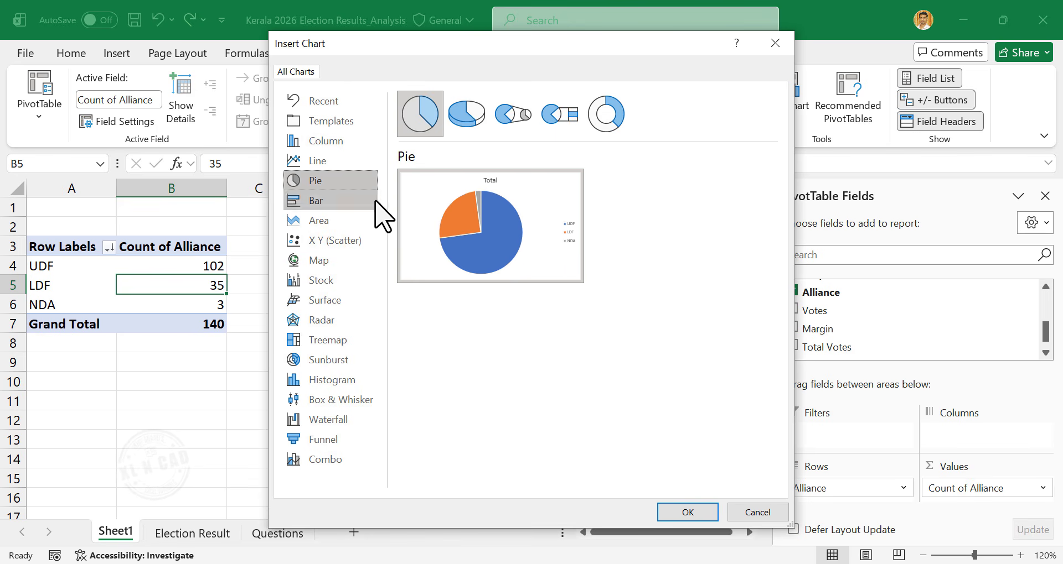
{"action": "left_click", "coordinate": [686, 513]}
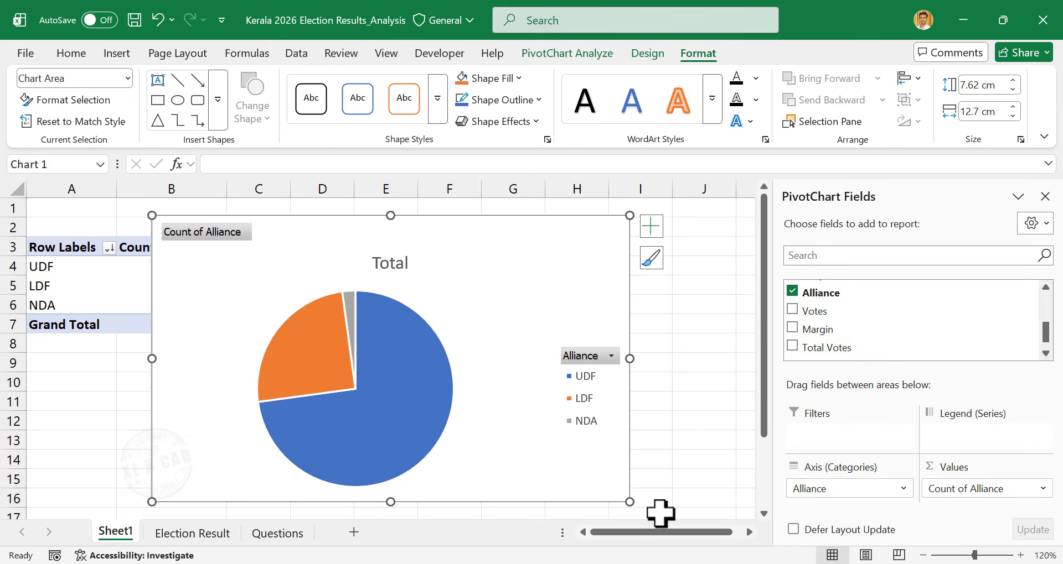
Step: Delete the pie chart's title and apply the third chart style, with a grey gradient background and dark percentage labels
{"action": "left_click", "coordinate": [399, 270]}
{"action": "key", "text": "Delete"}
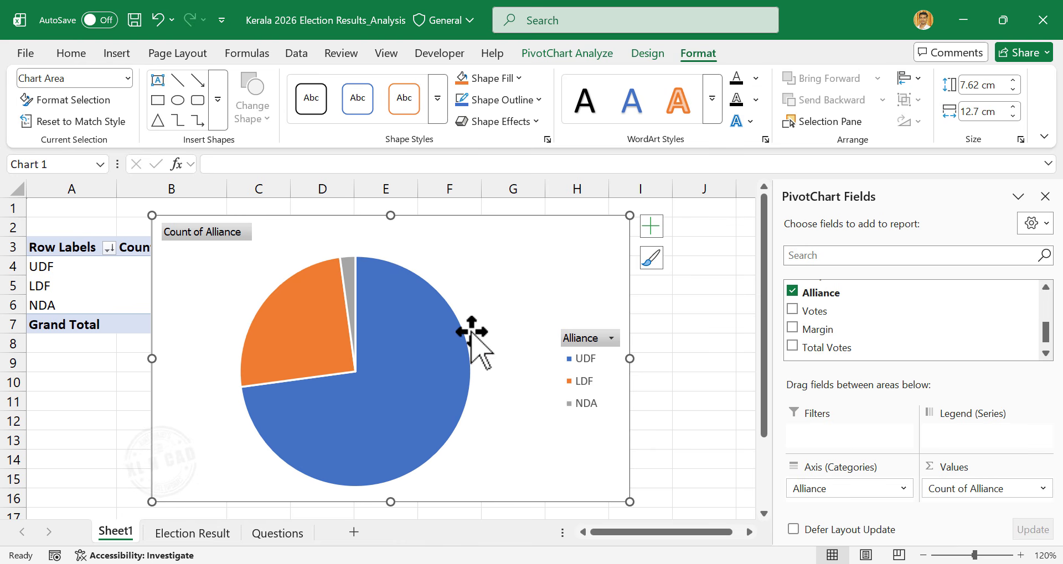
{"action": "left_click", "coordinate": [651, 55]}
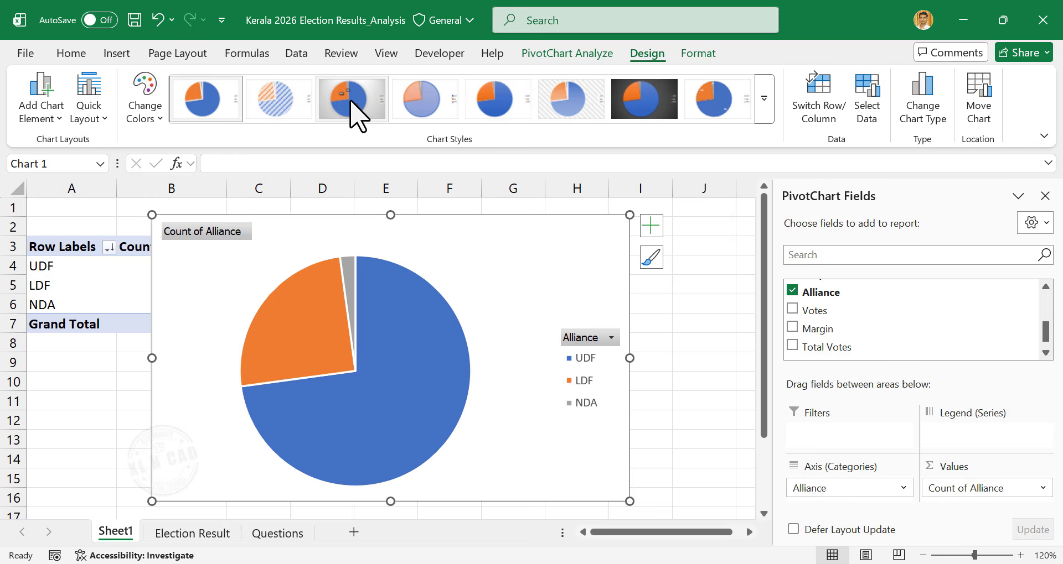
{"action": "left_click", "coordinate": [363, 119]}
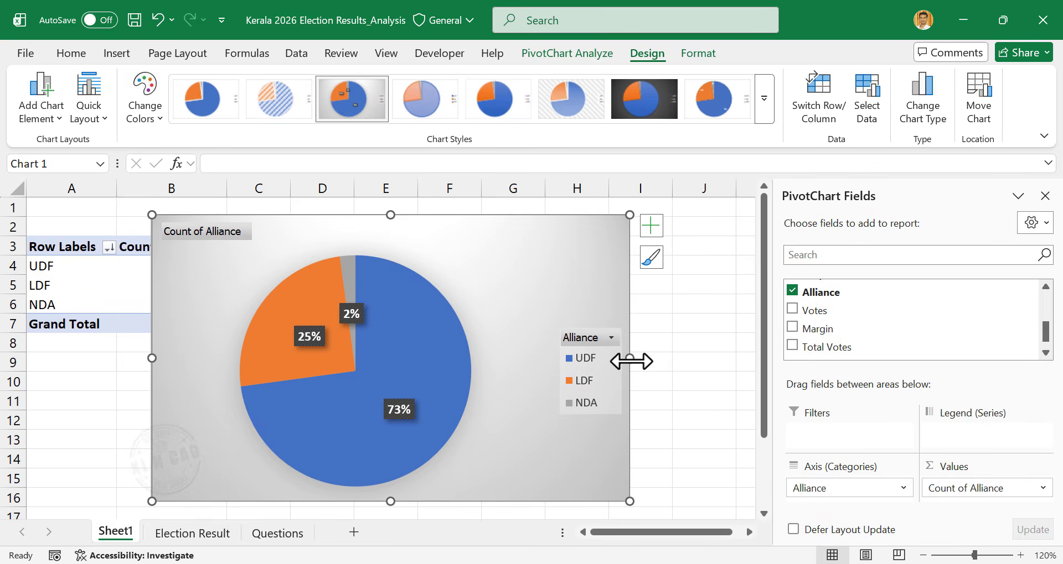
Step: Shrink the pie chart and place it beside the PivotTable, spanning about columns C to G and rows 2 to 14
{"action": "left_click_drag", "start_coordinate": [629, 358], "coordinate": [476, 364]}
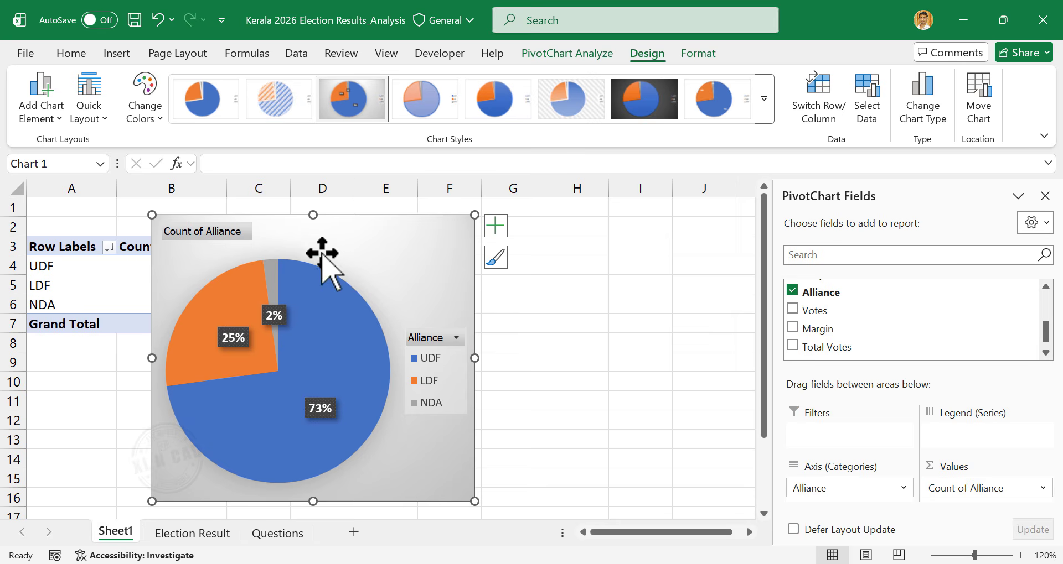
{"action": "left_click_drag", "start_coordinate": [265, 225], "coordinate": [376, 239]}
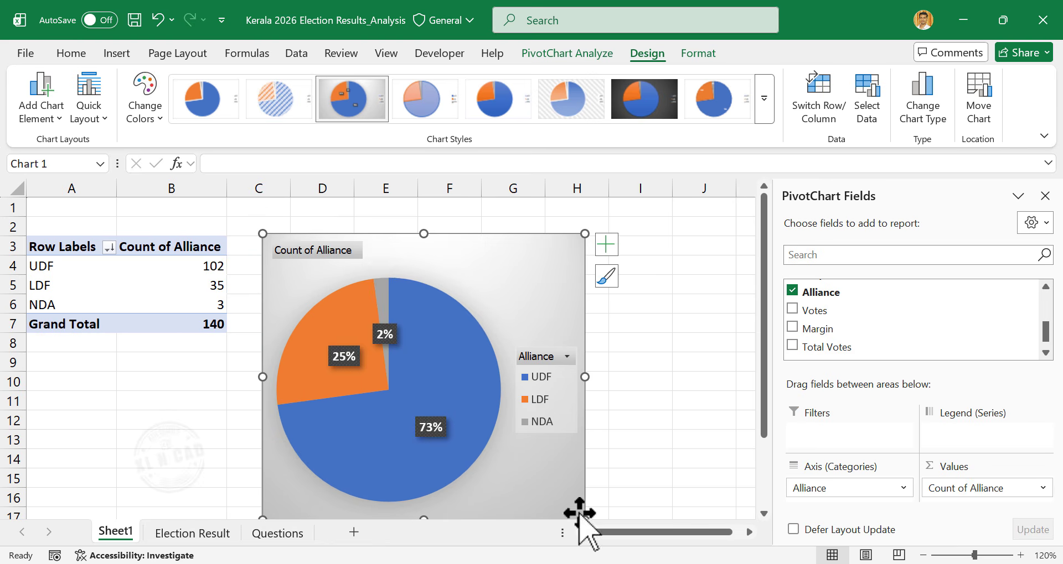
{"action": "left_click_drag", "start_coordinate": [572, 505], "coordinate": [476, 447]}
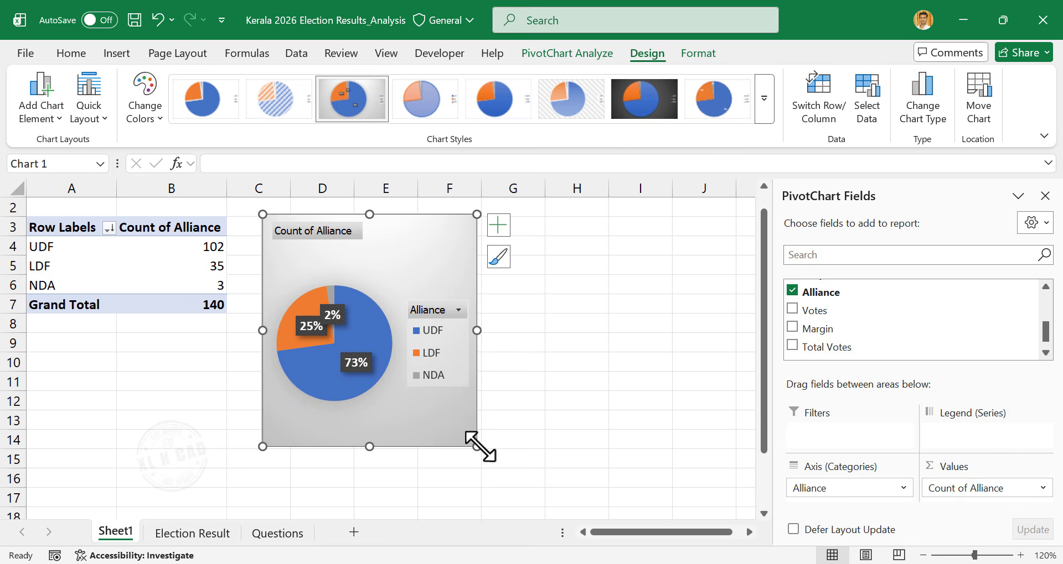
{"action": "left_click_drag", "start_coordinate": [477, 331], "coordinate": [515, 331]}
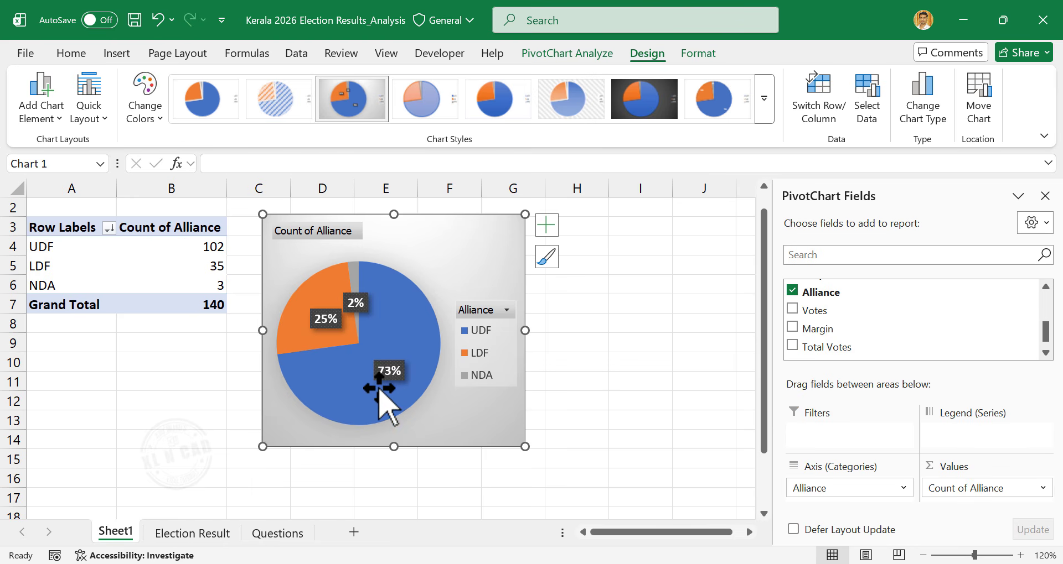
{"action": "mouse_move", "coordinate": [379, 390]}
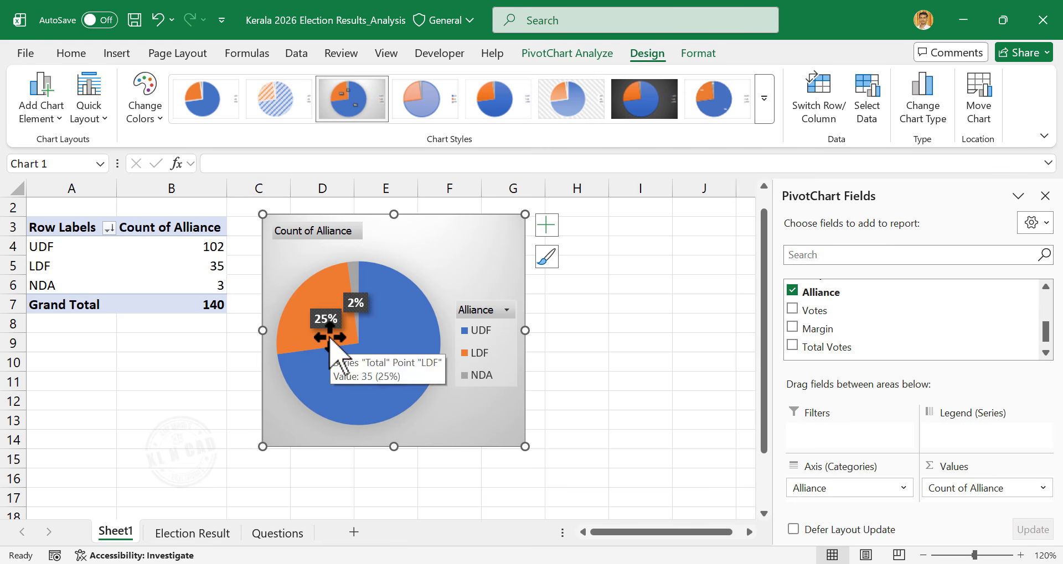
Step: Enter Done as the status of question 1 in cell C3 of the Questions sheet
{"action": "left_click", "coordinate": [280, 534]}
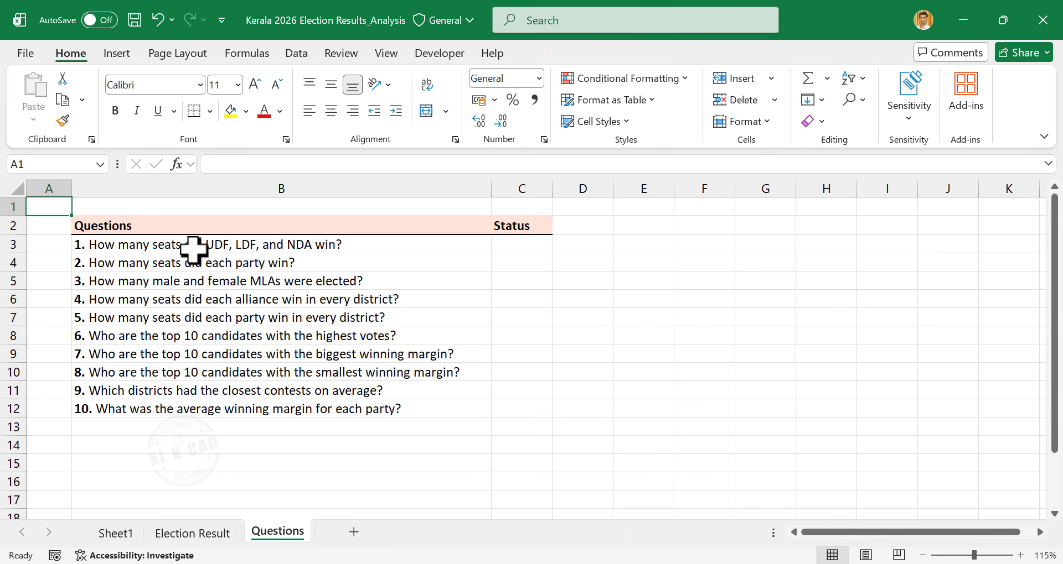
{"action": "left_click", "coordinate": [520, 245]}
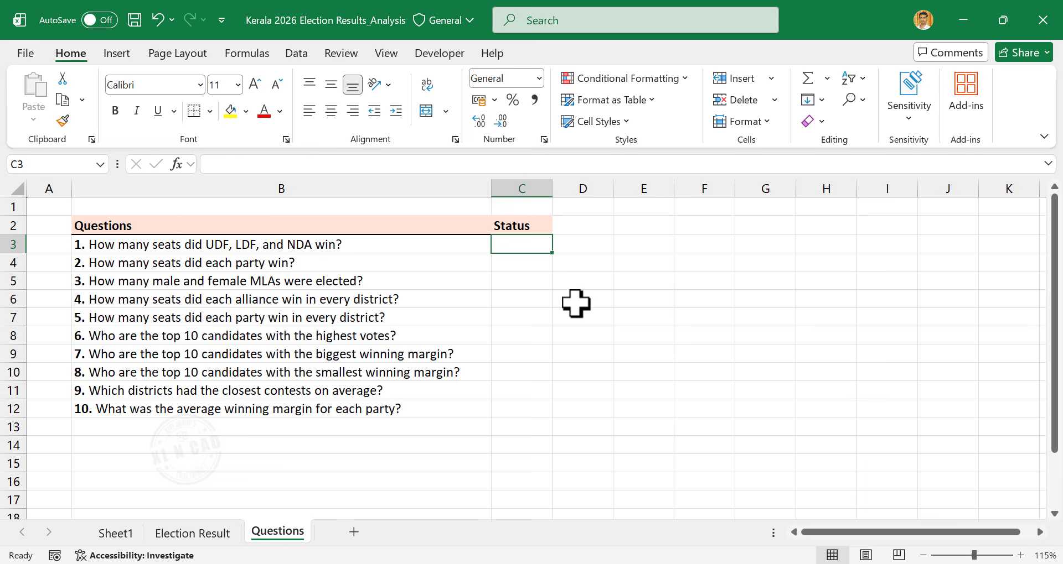
{"action": "type", "text": "Done"}
{"action": "key", "text": "Return"}
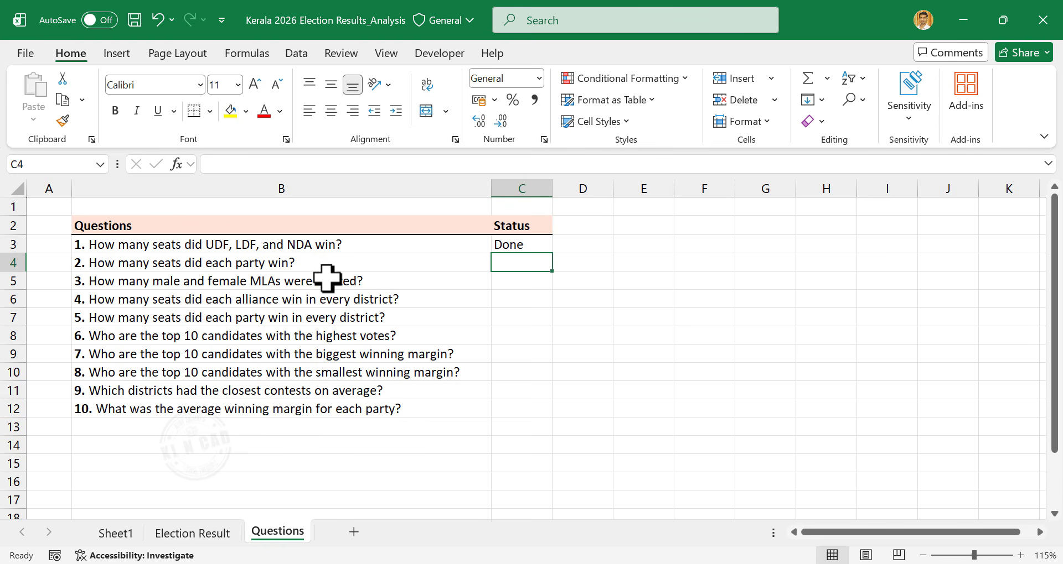
Step: Copy the alliance PivotTable in A3:B7 on Sheet1 and paste it at cell I3
{"action": "left_click", "coordinate": [118, 533]}
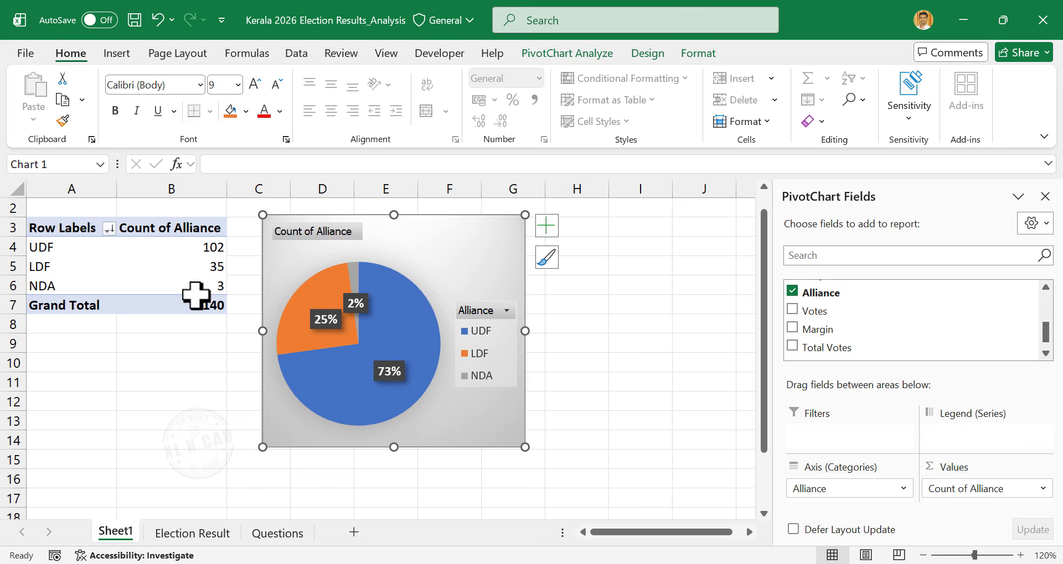
{"action": "left_click_drag", "start_coordinate": [72, 228], "coordinate": [175, 301]}
{"action": "right_click", "coordinate": [165, 267]}
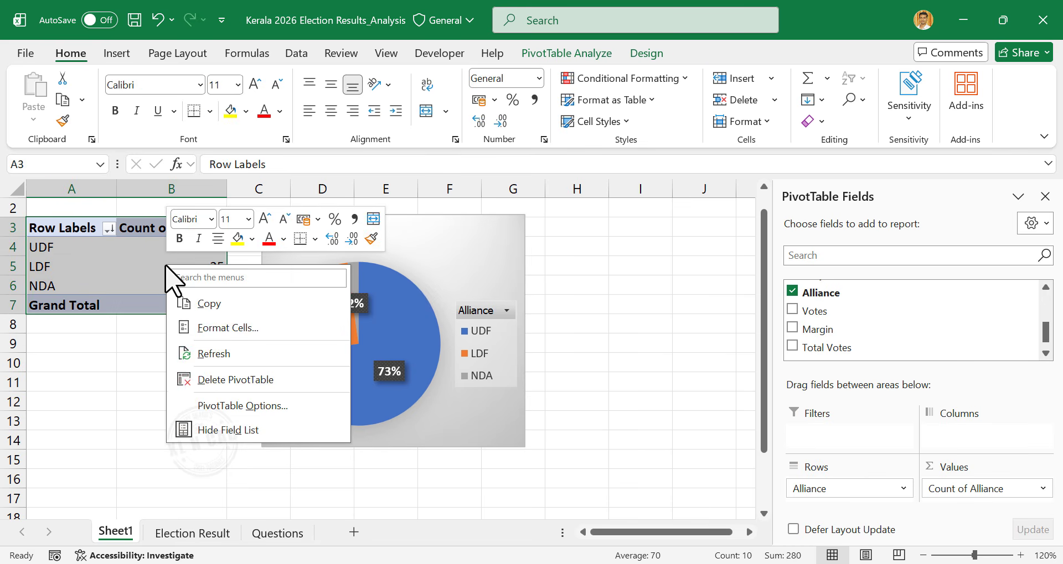
{"action": "left_click", "coordinate": [210, 304]}
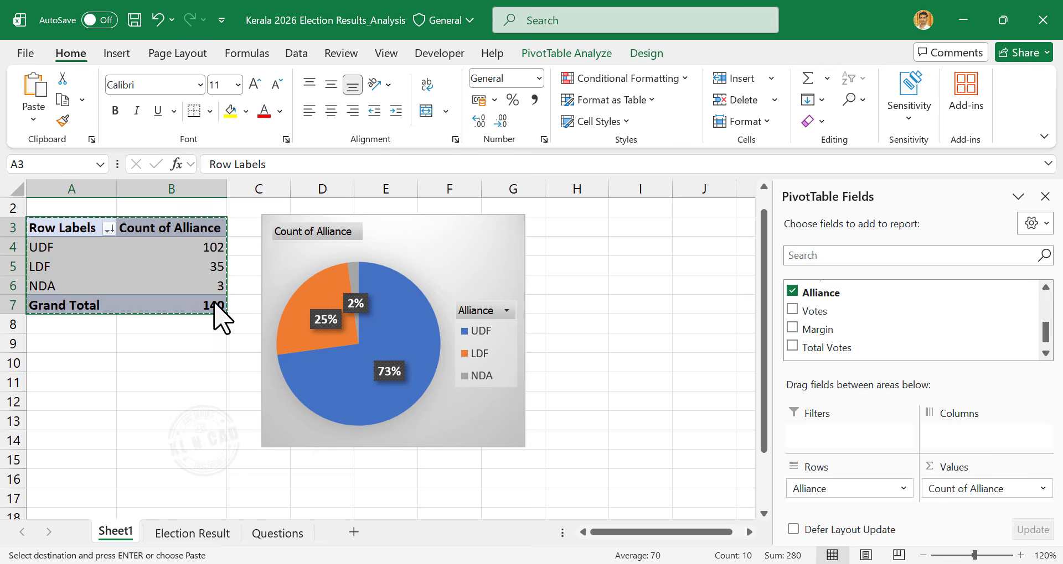
{"action": "right_click", "coordinate": [636, 232]}
{"action": "left_click", "coordinate": [678, 183]}
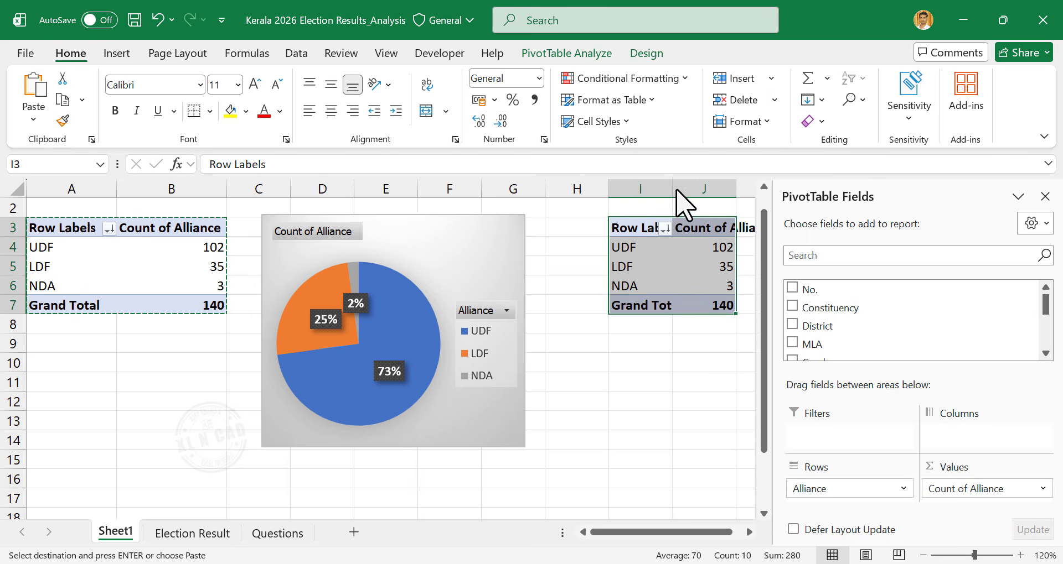
Step: Replace the Alliance row field with Party in the copied PivotTable at cell I3
{"action": "left_click", "coordinate": [748, 532]}
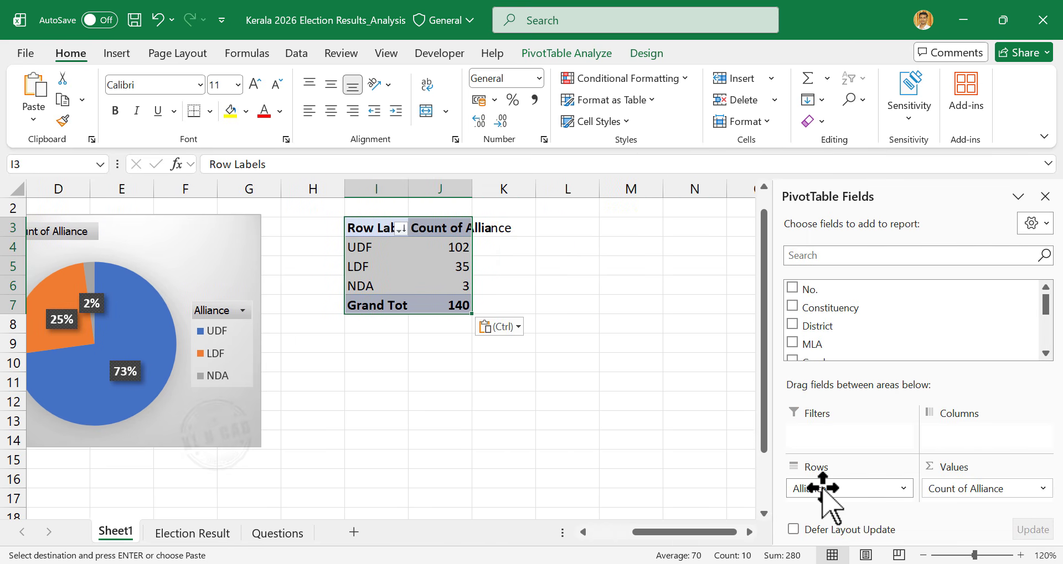
{"action": "left_click_drag", "start_coordinate": [823, 488], "coordinate": [681, 474]}
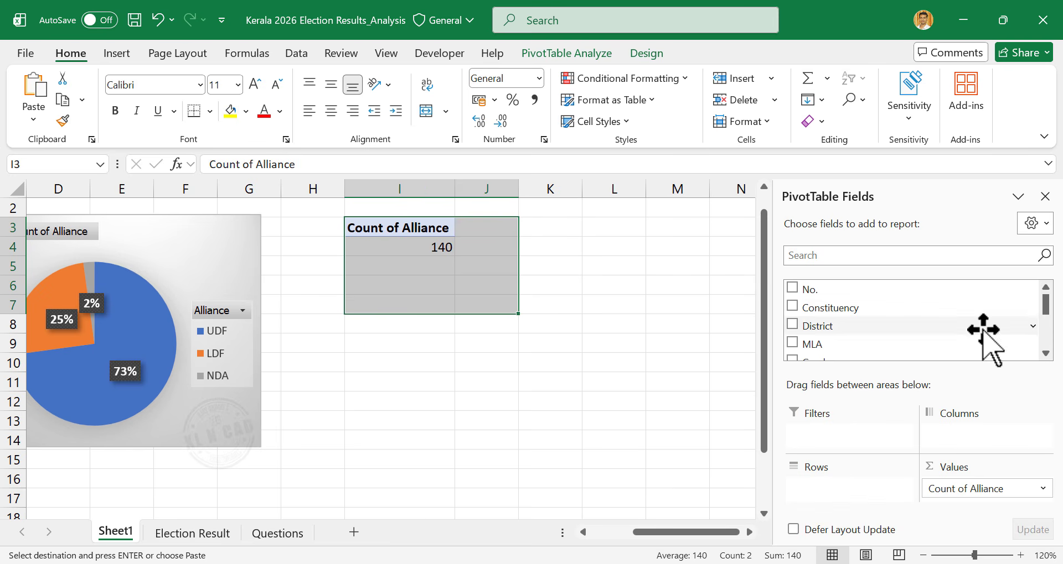
{"action": "left_click_drag", "start_coordinate": [1041, 306], "coordinate": [1041, 327]}
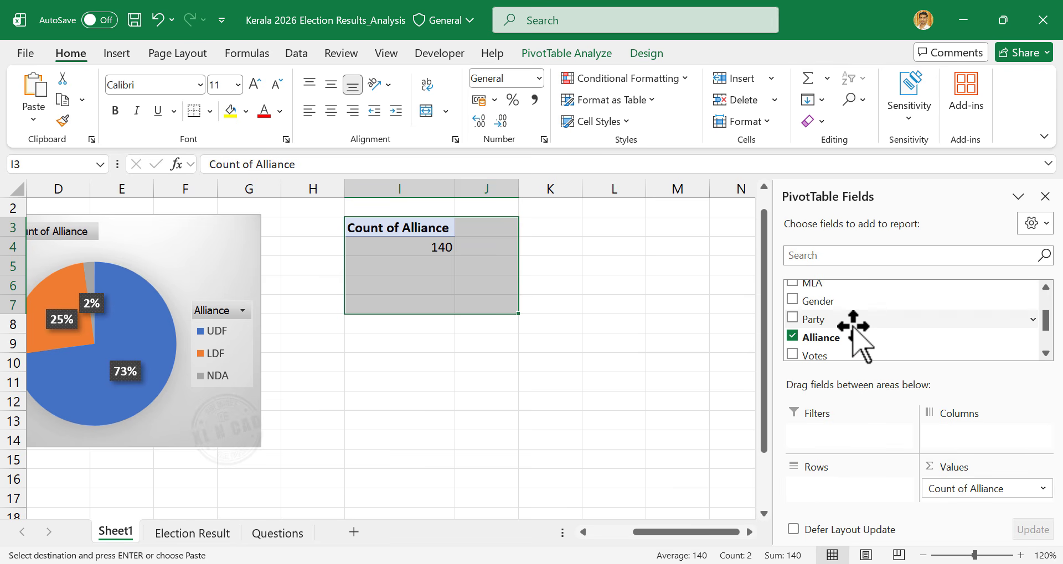
{"action": "left_click_drag", "start_coordinate": [852, 327], "coordinate": [841, 489]}
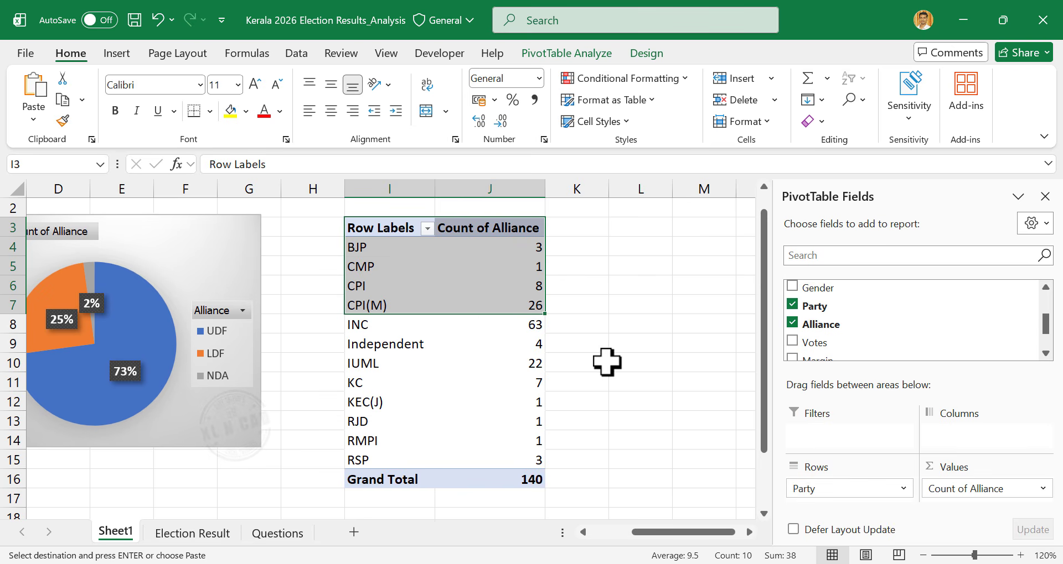
Step: Sort the party PivotTable by Count of Alliance from largest to smallest
{"action": "right_click", "coordinate": [504, 340]}
{"action": "mouse_move", "coordinate": [616, 375]}
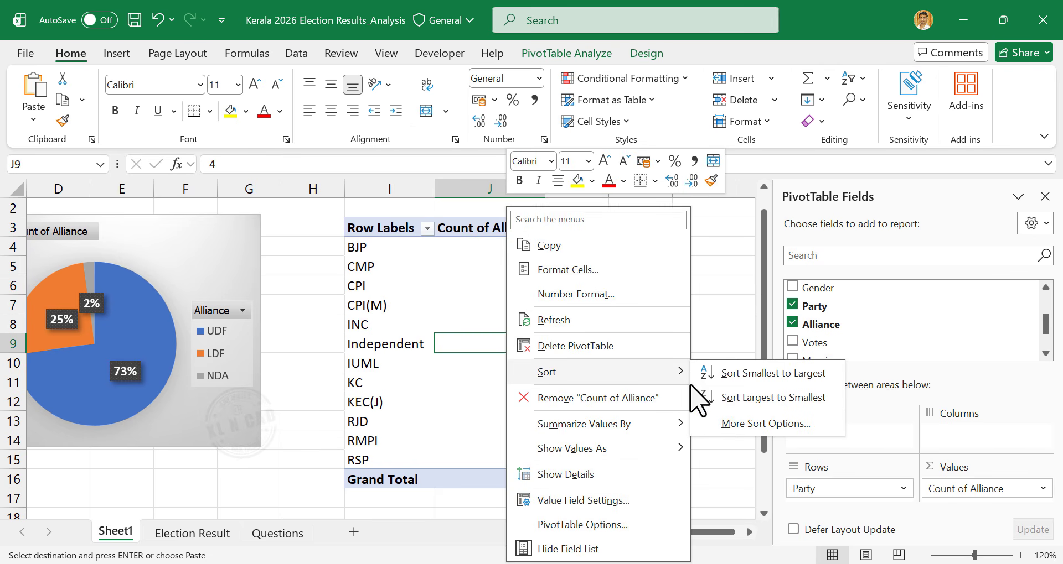
{"action": "left_click", "coordinate": [775, 398]}
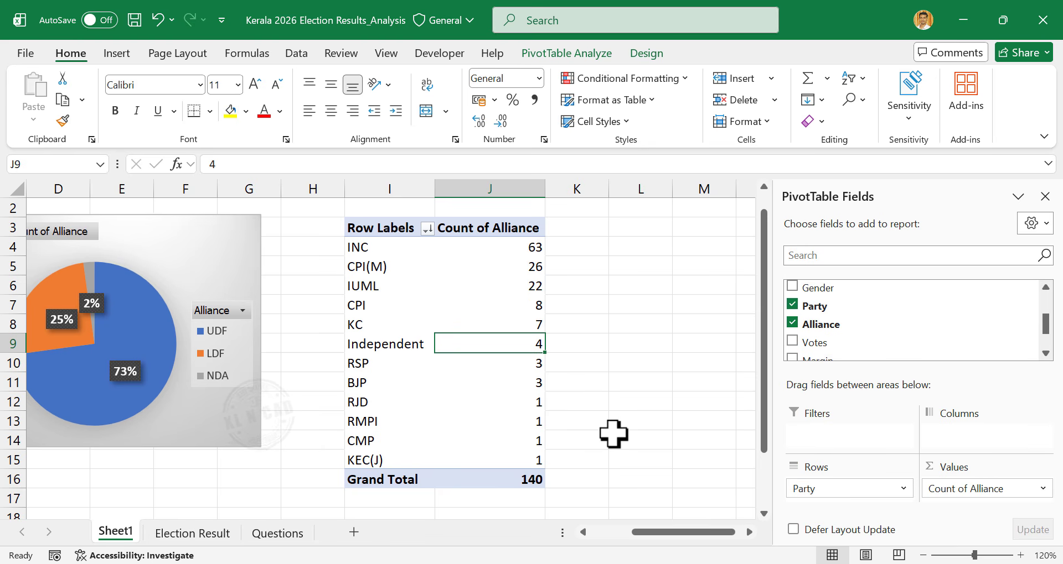
Step: Enter Done as the status of question 2 in cell C4 of the Questions sheet
{"action": "left_click", "coordinate": [277, 533]}
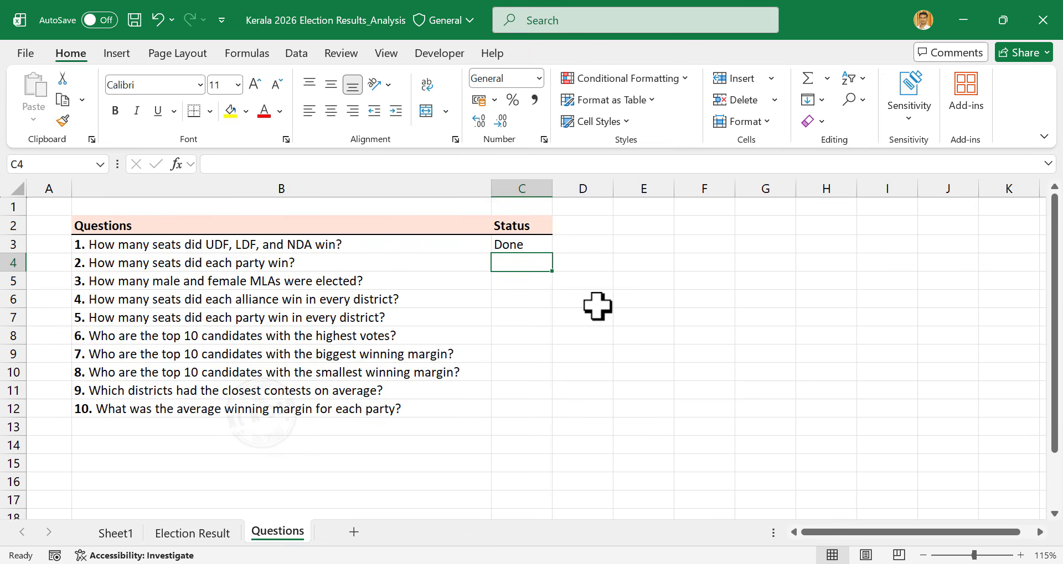
{"action": "type", "text": "D"}
{"action": "key", "text": "Return"}
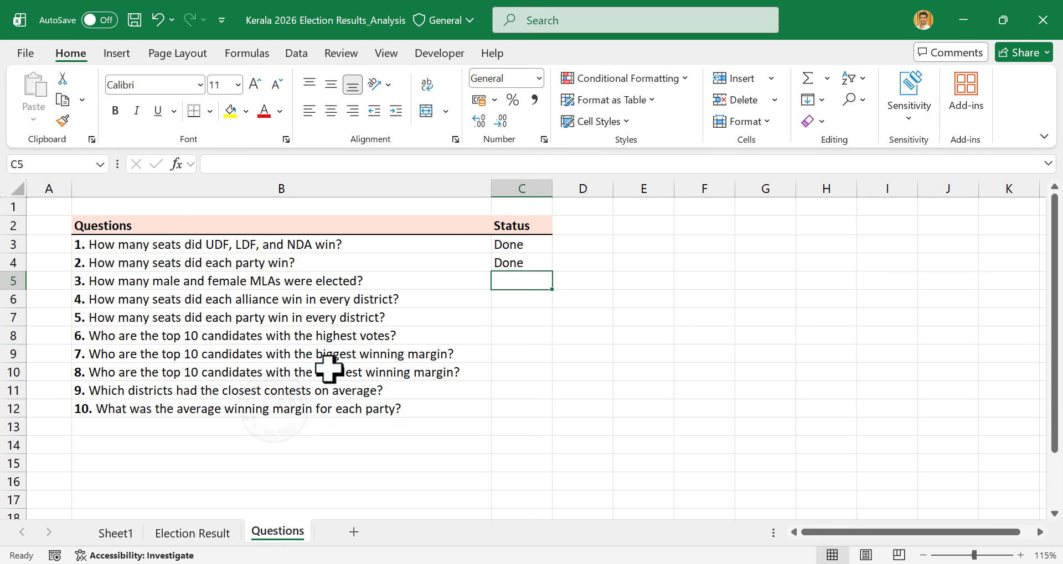
Step: Copy the party PivotTable in I3:J16 on Sheet1 and paste it at cell L3
{"action": "left_click", "coordinate": [124, 533]}
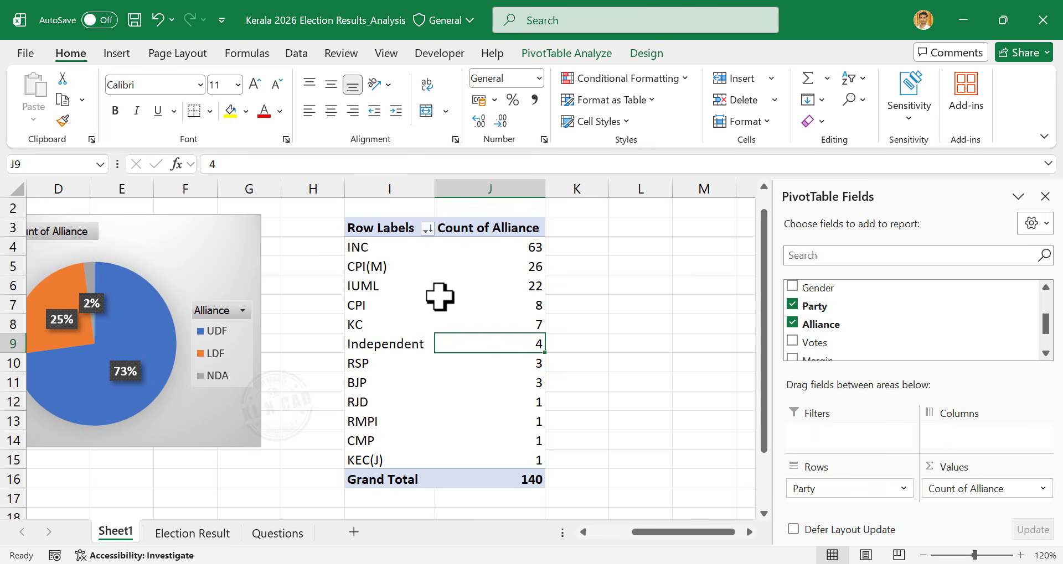
{"action": "left_click_drag", "start_coordinate": [376, 226], "coordinate": [517, 476]}
{"action": "right_click", "coordinate": [482, 348]}
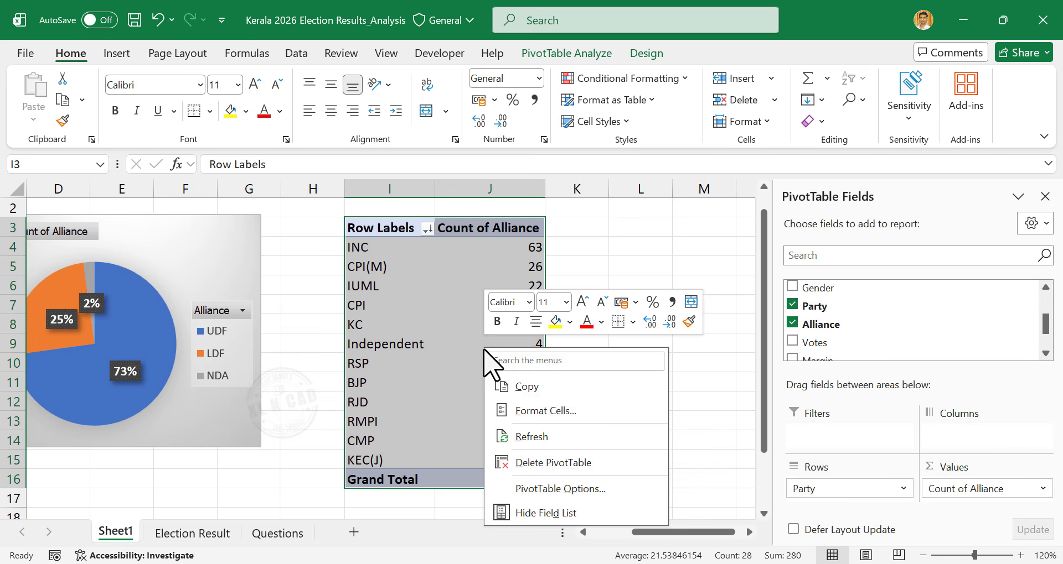
{"action": "left_click", "coordinate": [523, 388]}
{"action": "right_click", "coordinate": [626, 228]}
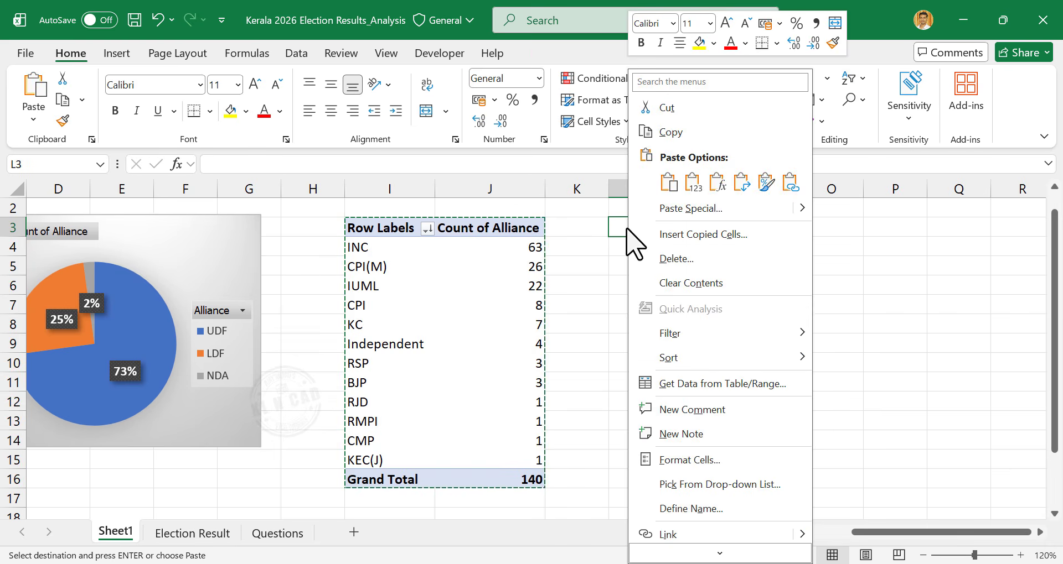
{"action": "left_click", "coordinate": [670, 186]}
Step: Replace the Party row field with Gender in the copied PivotTable at cell L3
{"action": "left_click", "coordinate": [749, 533]}
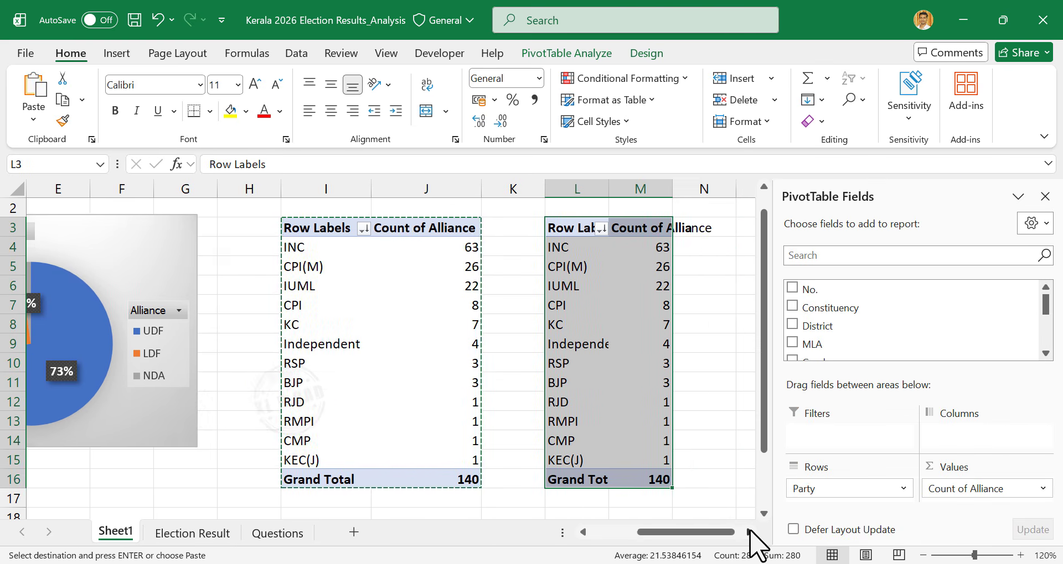
{"action": "left_click", "coordinate": [749, 533]}
{"action": "left_click", "coordinate": [749, 532]}
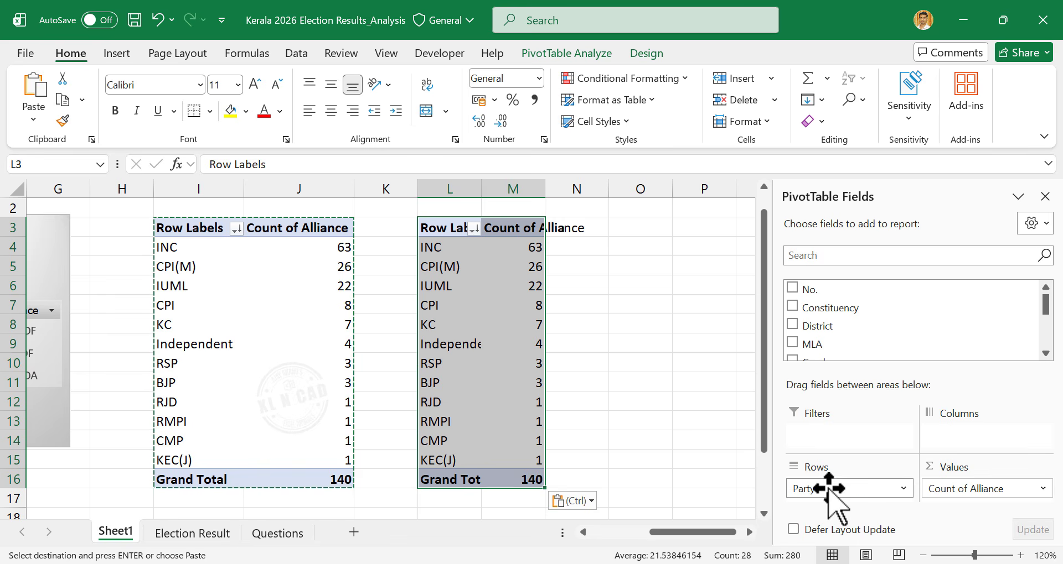
{"action": "left_click_drag", "start_coordinate": [828, 489], "coordinate": [702, 439]}
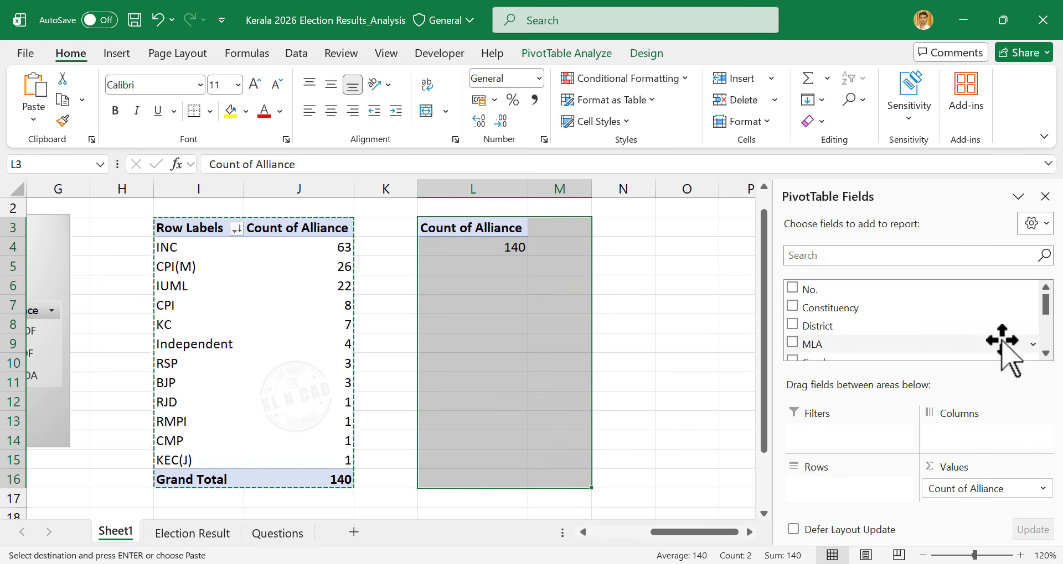
{"action": "left_click", "coordinate": [1045, 354]}
{"action": "left_click", "coordinate": [1045, 354]}
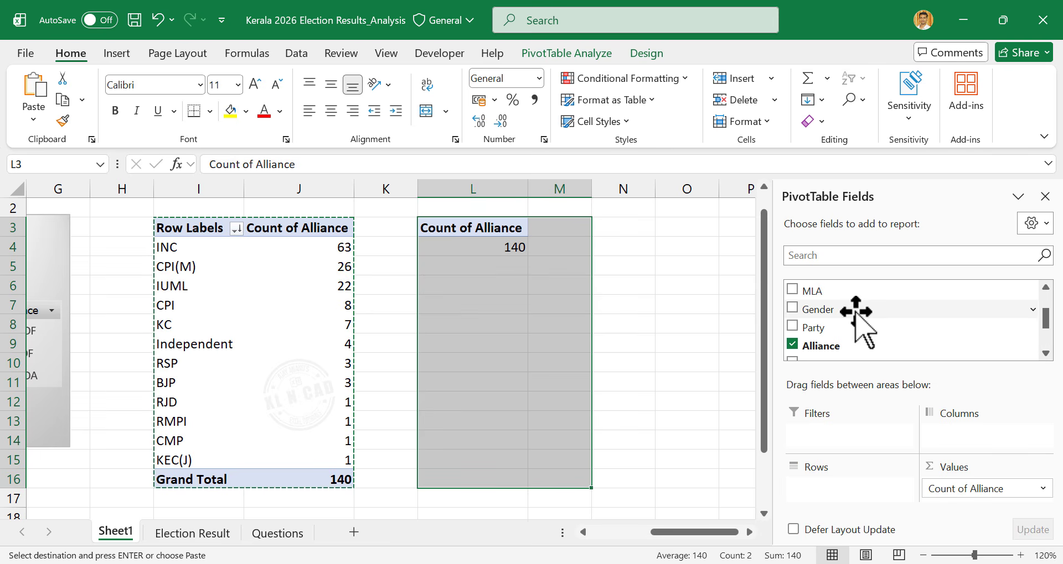
{"action": "left_click_drag", "start_coordinate": [847, 311], "coordinate": [846, 488]}
{"action": "left_click", "coordinate": [649, 328]}
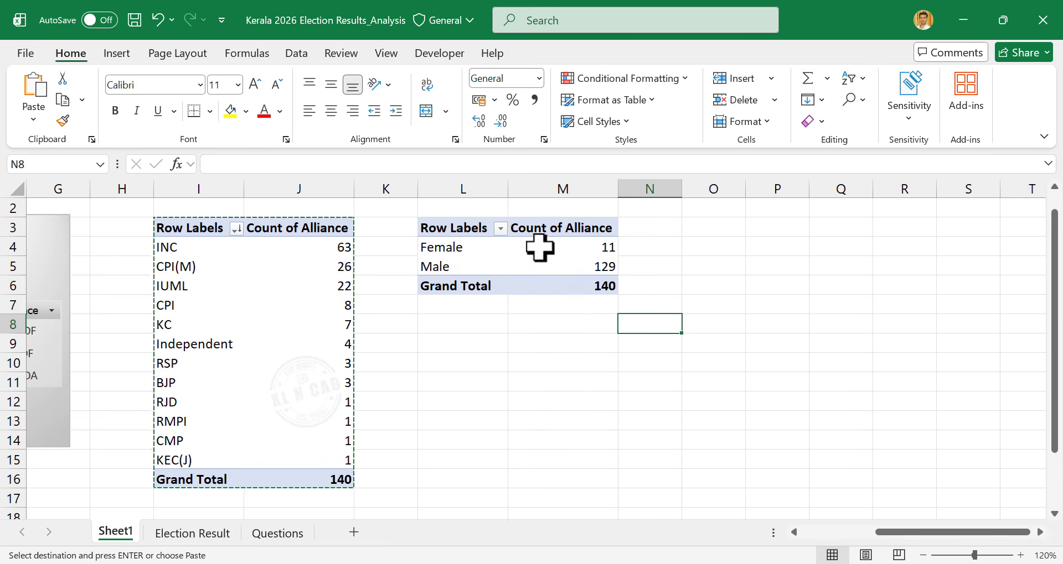
{"action": "mouse_move", "coordinate": [567, 246]}
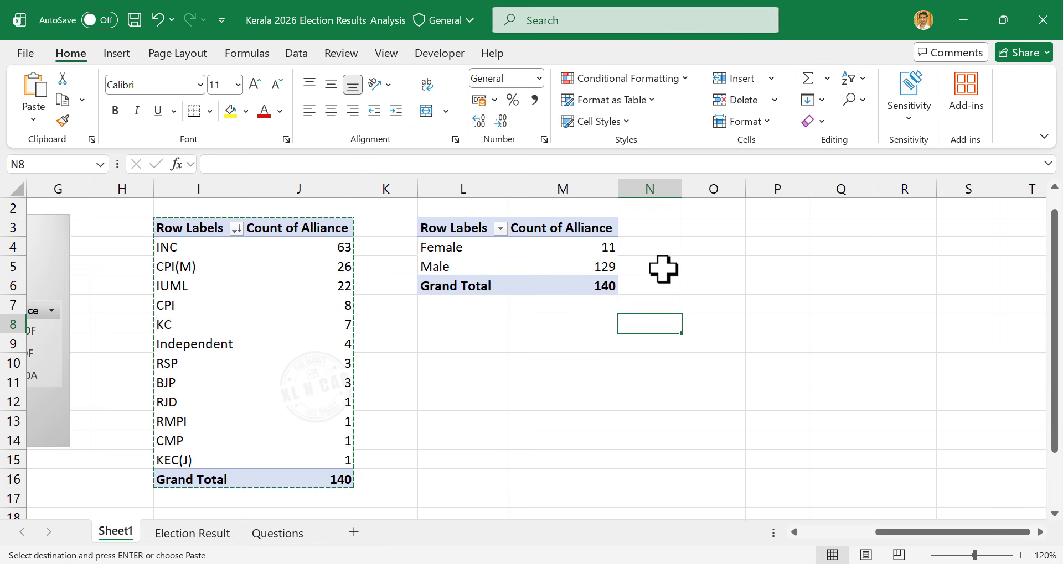
Step: Enter Done as the status of question 3 in cell C5 of the Questions sheet
{"action": "left_click", "coordinate": [282, 534]}
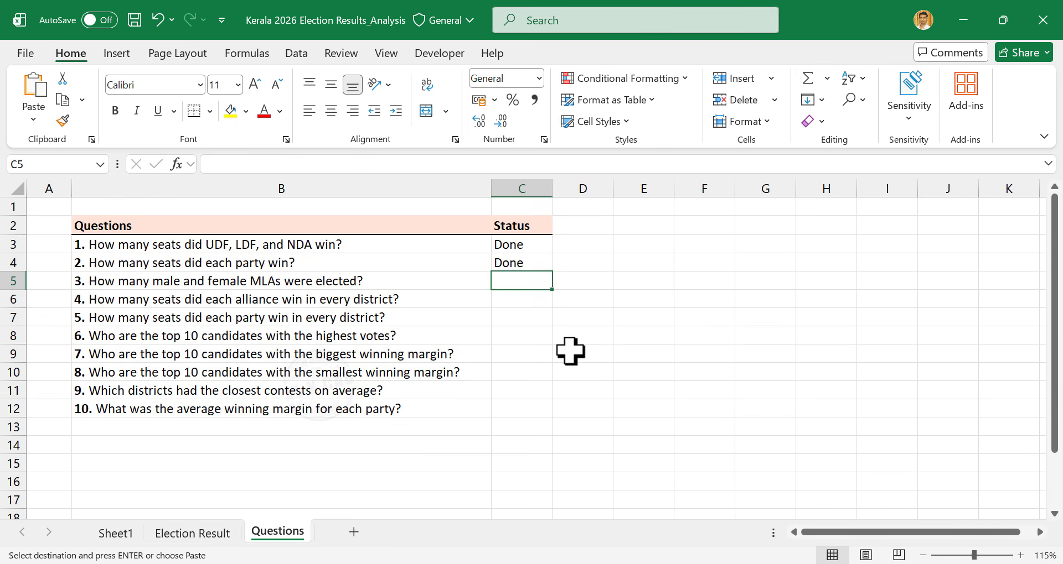
{"action": "type", "text": "Don"}
{"action": "key", "text": "Return"}
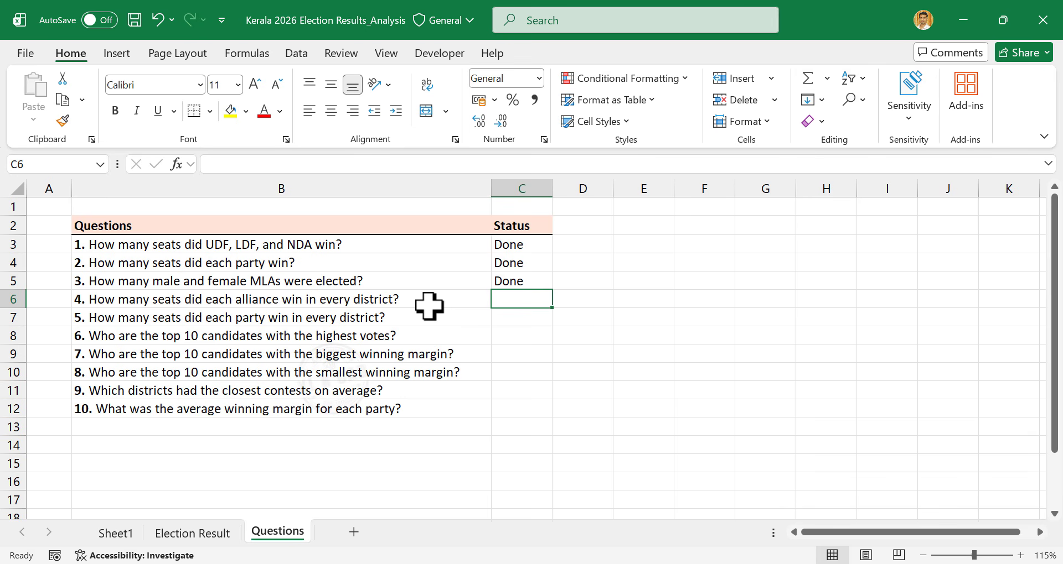
Step: Insert a PivotTable on a new worksheet from the whole Election Result data range, B2:K142
{"action": "left_click", "coordinate": [205, 533]}
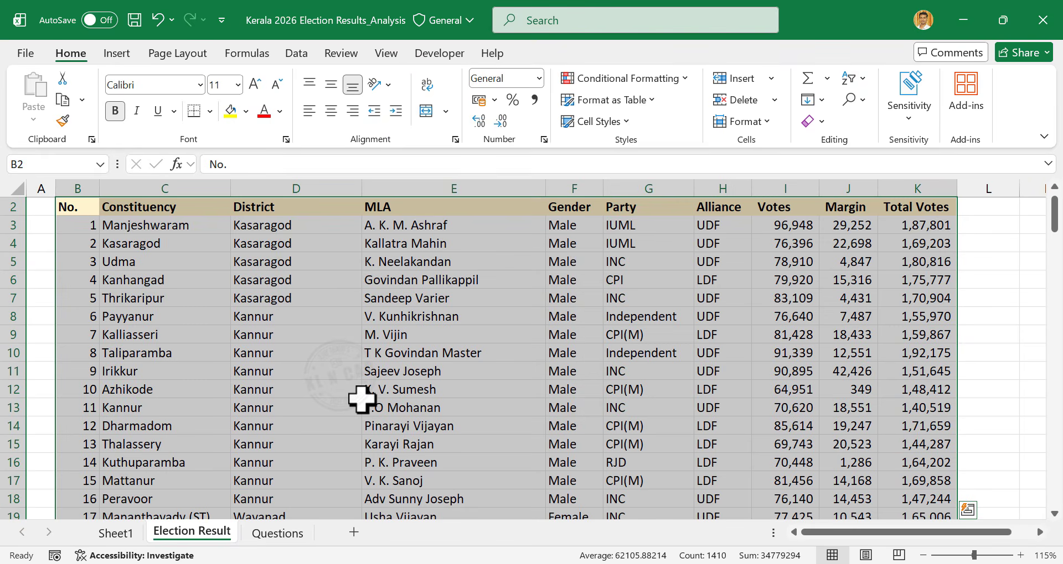
{"action": "left_click", "coordinate": [484, 337]}
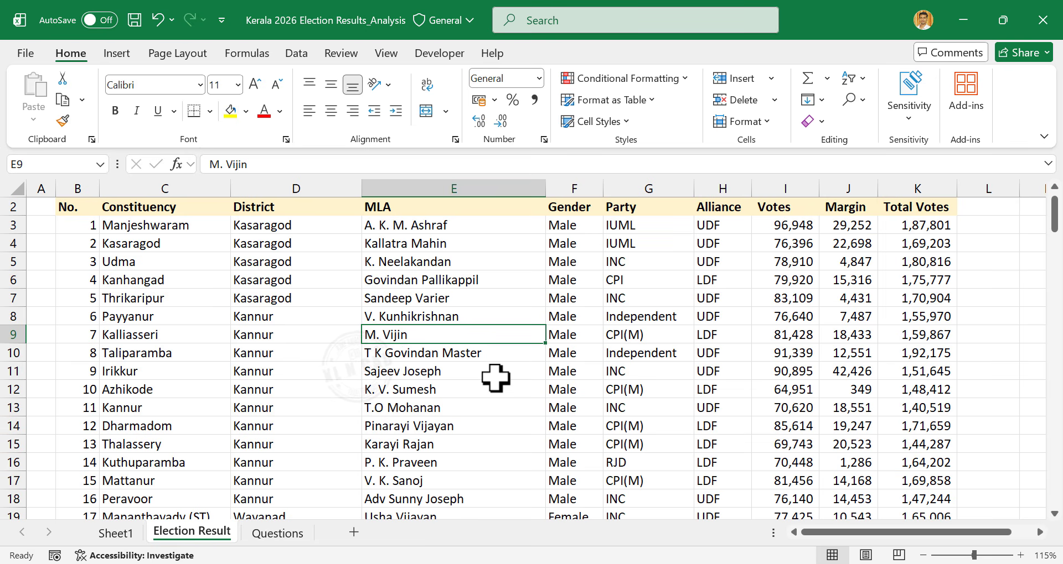
{"action": "key", "text": "ctrl+a"}
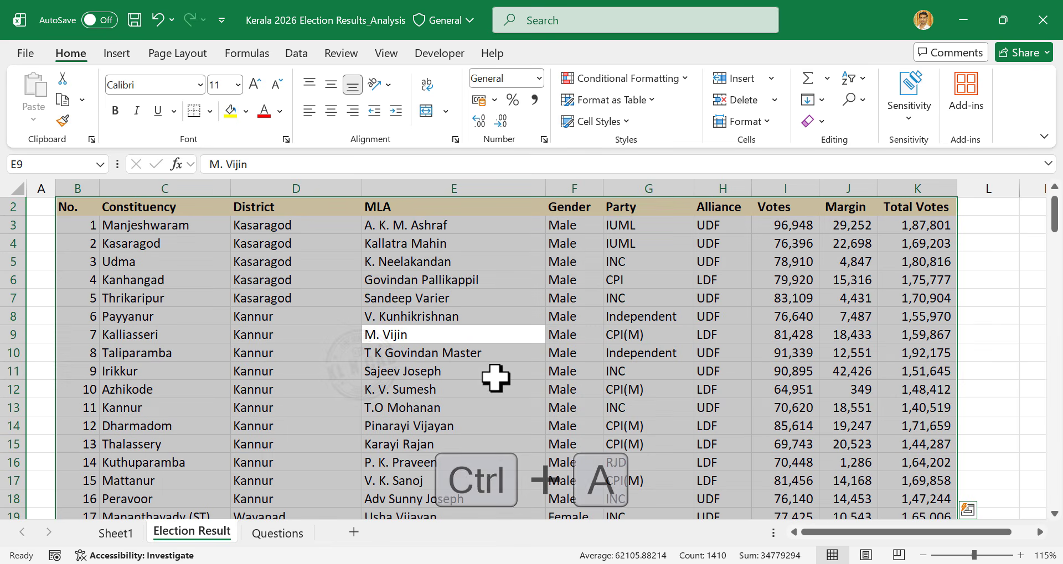
{"action": "scroll", "coordinate": [361, 456], "scroll_direction": "down", "scroll_amount": 5}
{"action": "scroll", "coordinate": [362, 454], "scroll_direction": "up", "scroll_amount": 5}
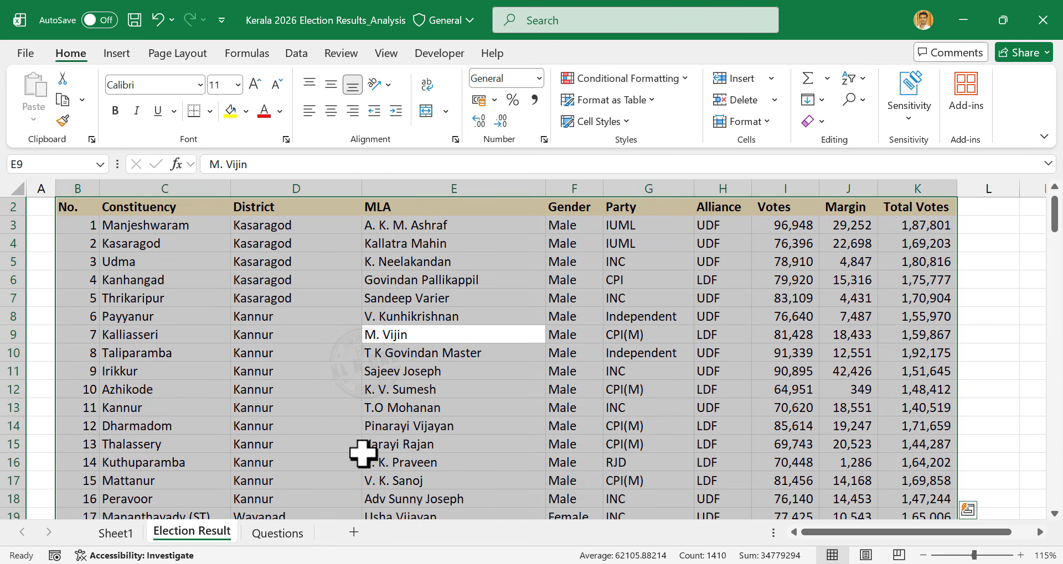
{"action": "scroll", "coordinate": [363, 454], "scroll_direction": "up", "scroll_amount": 1}
{"action": "left_click", "coordinate": [123, 53]}
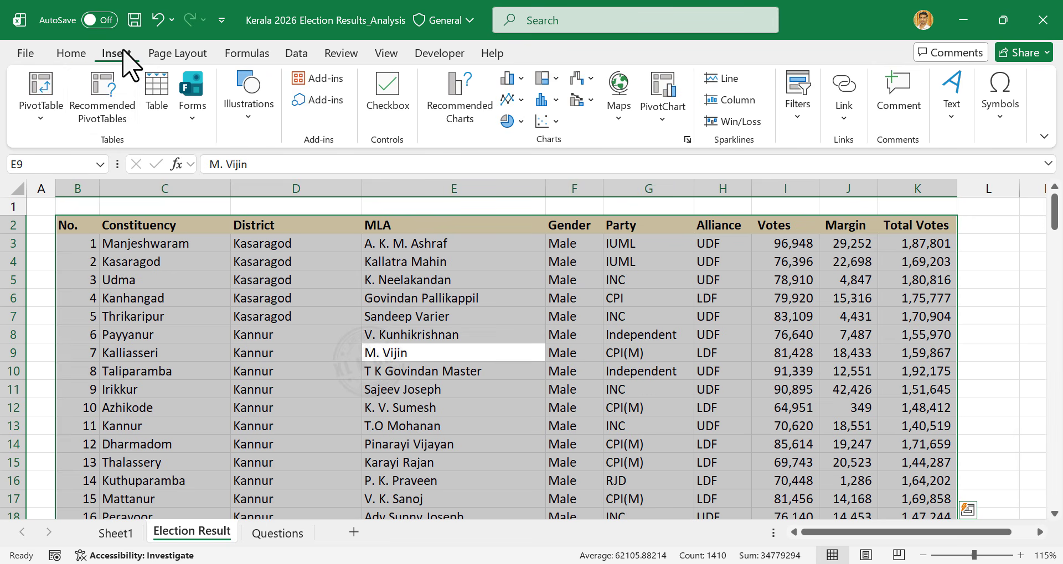
{"action": "left_click", "coordinate": [50, 87]}
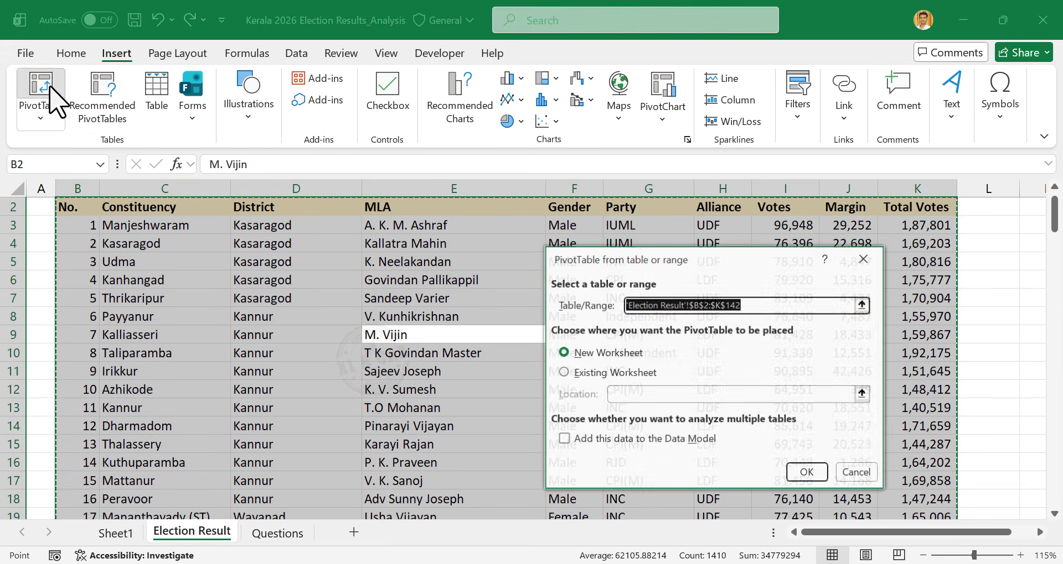
{"action": "left_click", "coordinate": [799, 477]}
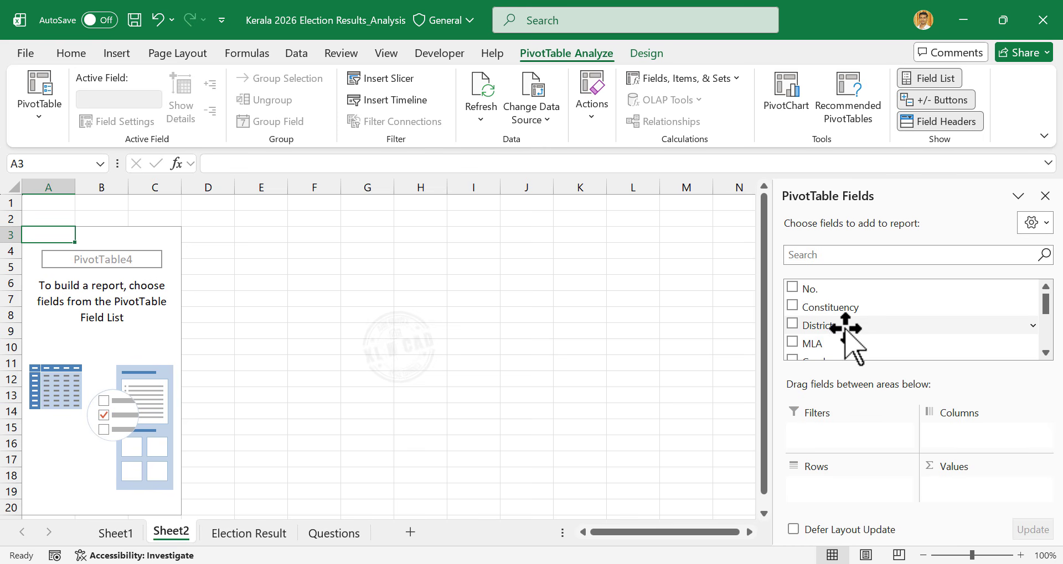
Step: Lay out the new PivotTable with District as rows, Alliance as columns and Count of Alliance as values
{"action": "left_click_drag", "start_coordinate": [845, 329], "coordinate": [830, 489]}
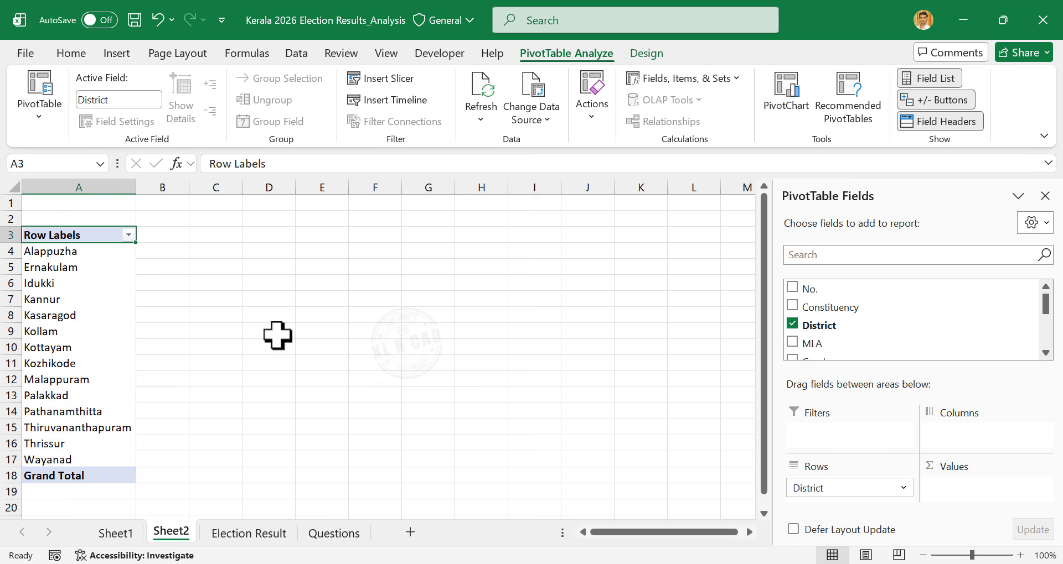
{"action": "scroll", "coordinate": [1045, 309], "scroll_direction": "down", "scroll_amount": 1}
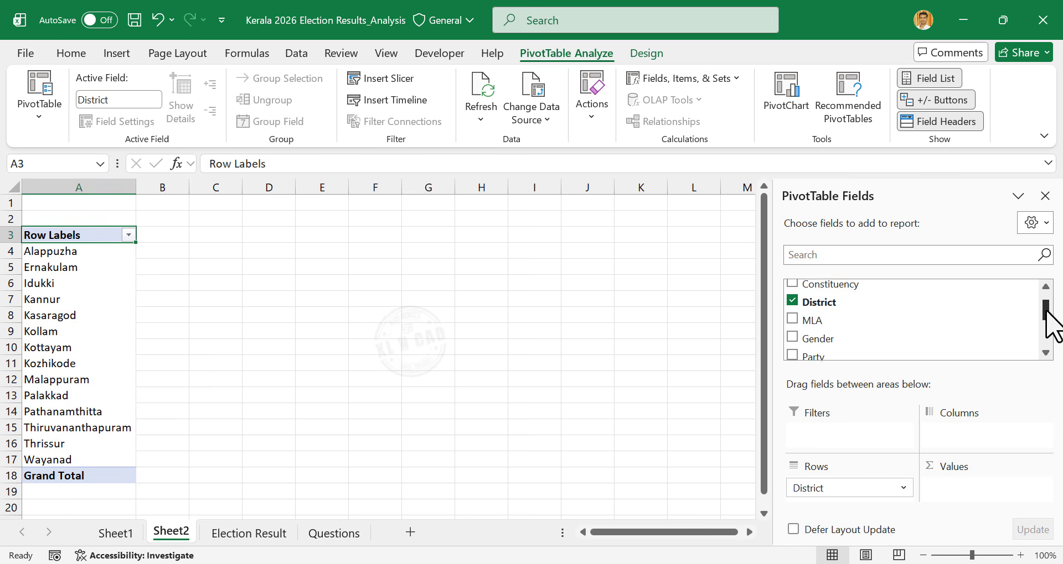
{"action": "left_click_drag", "start_coordinate": [1045, 312], "coordinate": [1045, 329]}
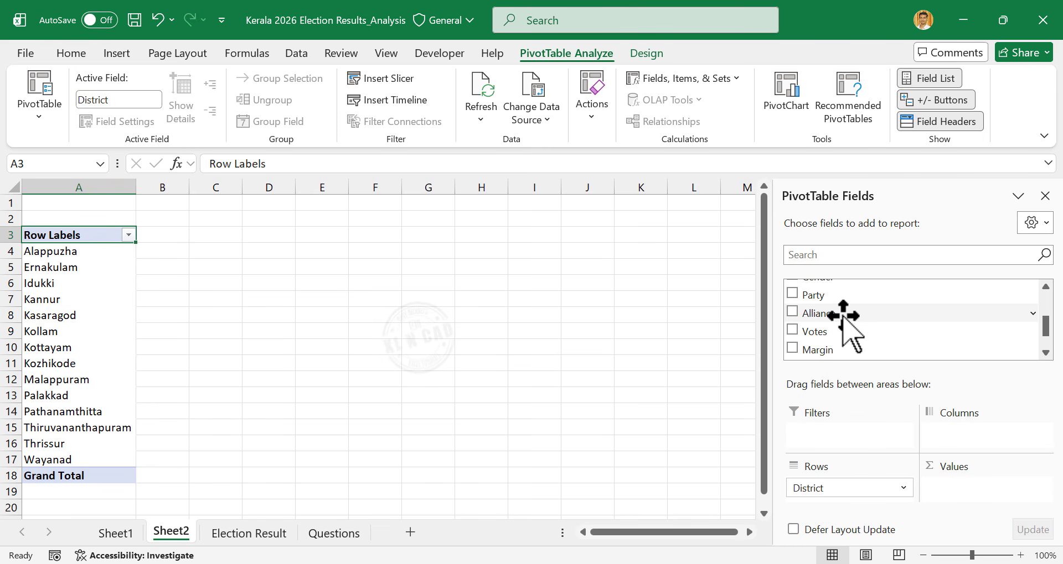
{"action": "left_click_drag", "start_coordinate": [842, 315], "coordinate": [940, 437]}
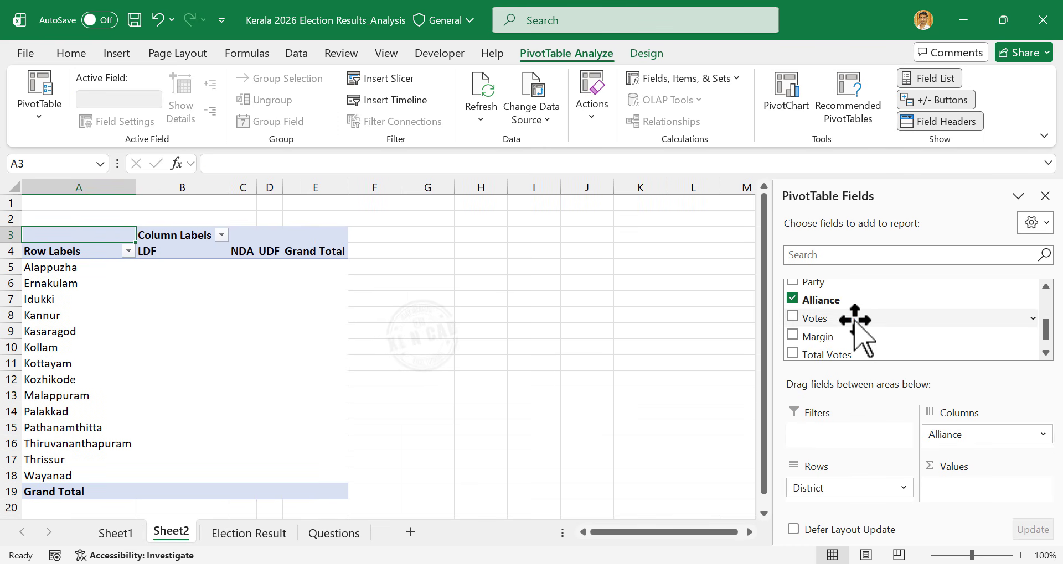
{"action": "left_click_drag", "start_coordinate": [840, 302], "coordinate": [949, 488]}
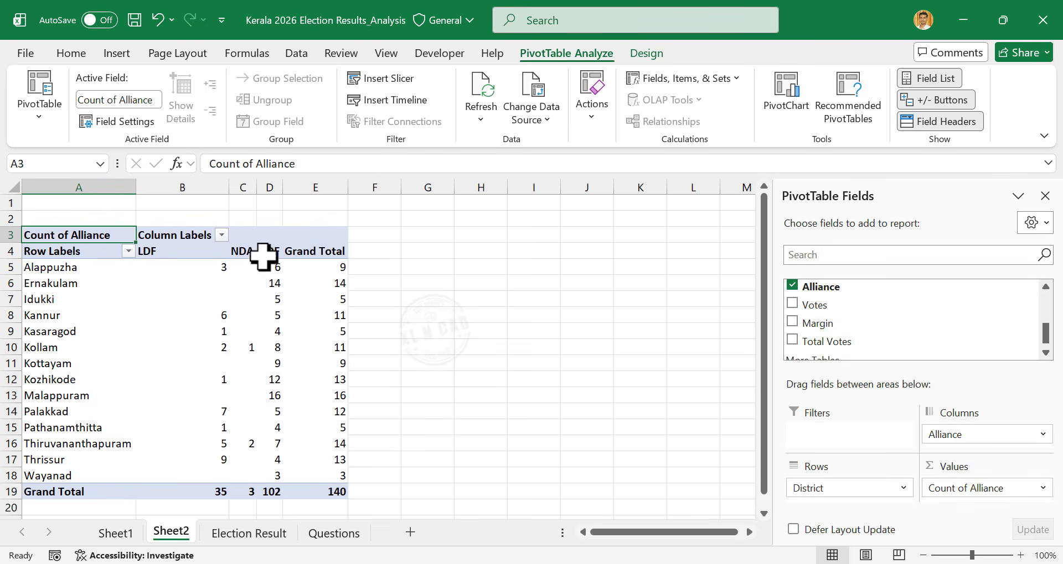
Step: Blank out the Column Labels caption in cell B3 of the district PivotTable
{"action": "left_click", "coordinate": [205, 231]}
{"action": "triple_click", "coordinate": [318, 166]}
{"action": "key", "text": "Delete"}
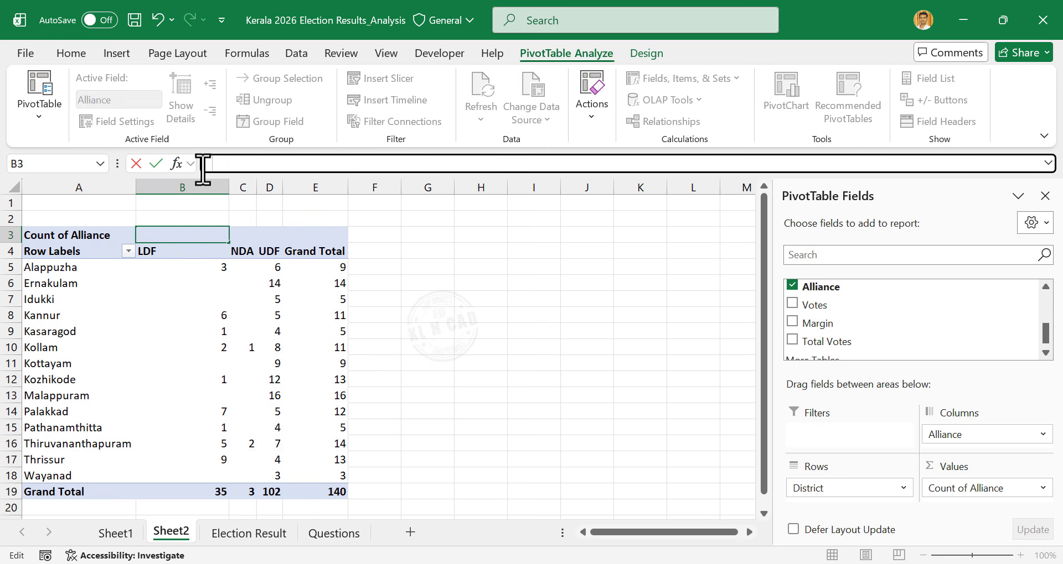
{"action": "key", "text": "Tab"}
Step: Widen columns B to D, holding the LDF, NDA and UDF counts, to one equal width
{"action": "left_click_drag", "start_coordinate": [177, 189], "coordinate": [216, 189]}
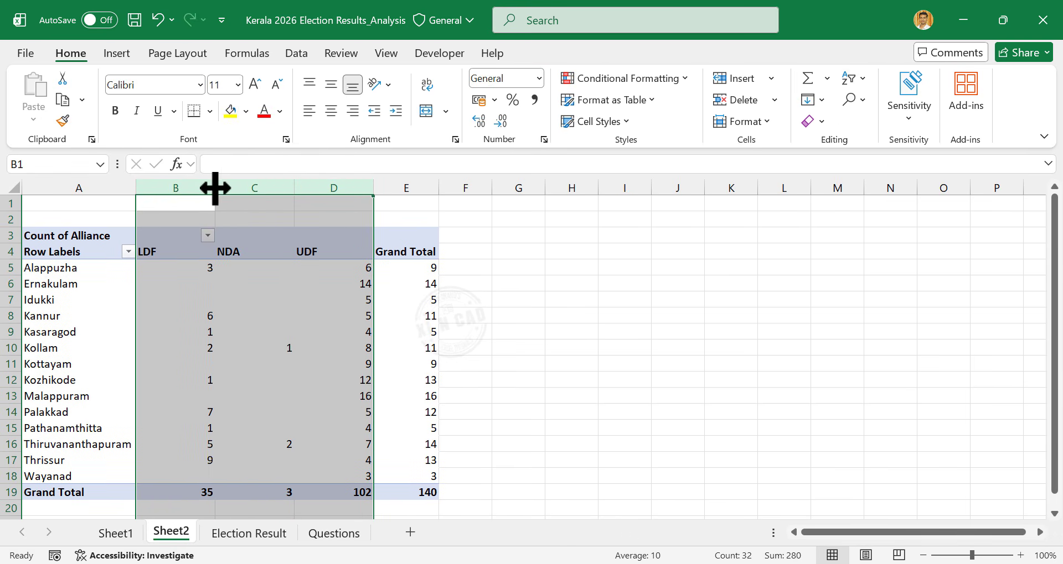
{"action": "left_click", "coordinate": [1018, 555]}
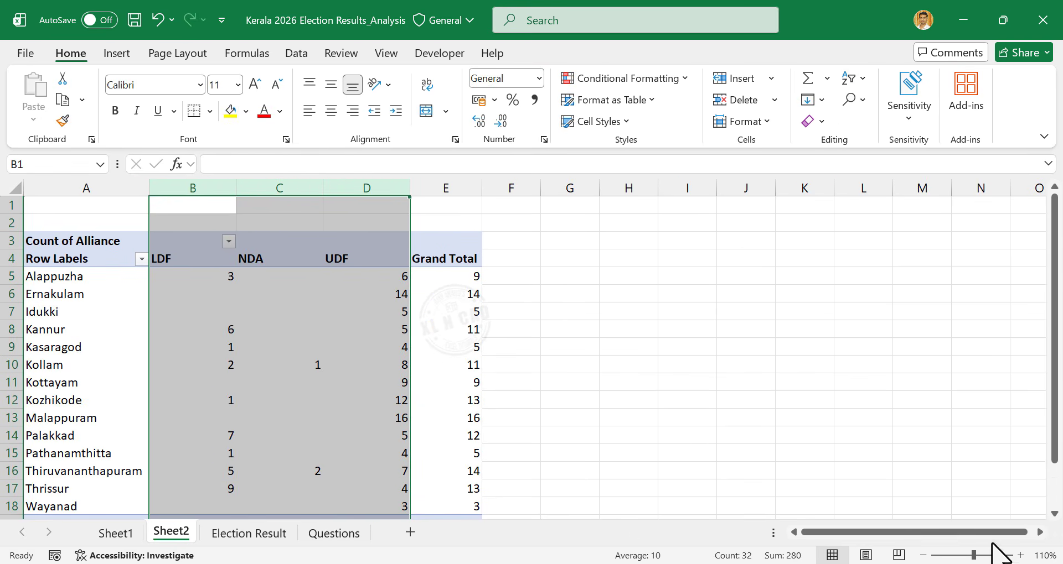
{"action": "left_click", "coordinate": [601, 347]}
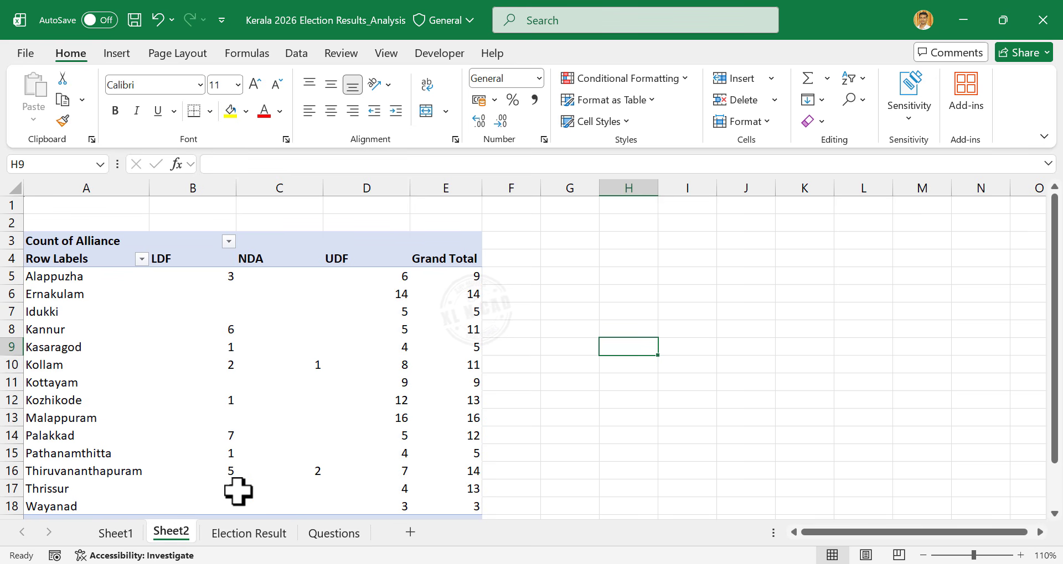
Step: Narrow columns B to D of the district-by-alliance PivotTable to one smaller equal width
{"action": "left_click_drag", "start_coordinate": [198, 183], "coordinate": [336, 188]}
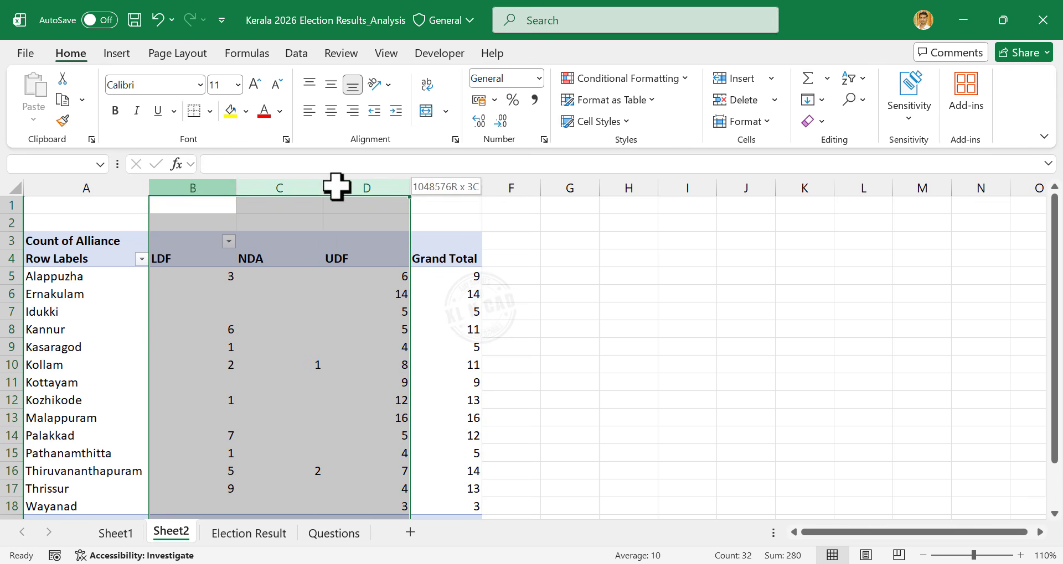
{"action": "left_click_drag", "start_coordinate": [236, 188], "coordinate": [203, 188]}
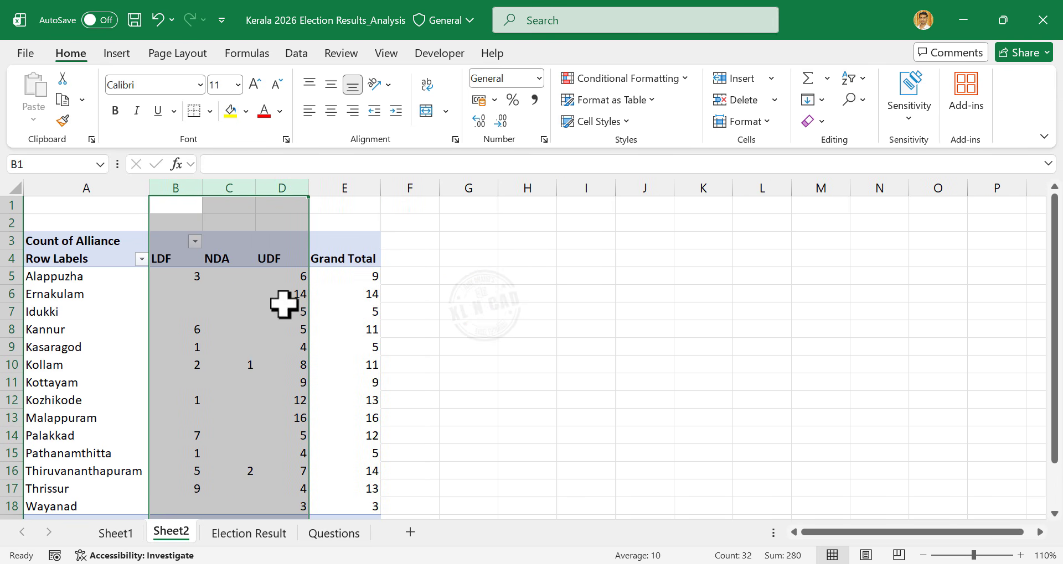
{"action": "left_click", "coordinate": [166, 256]}
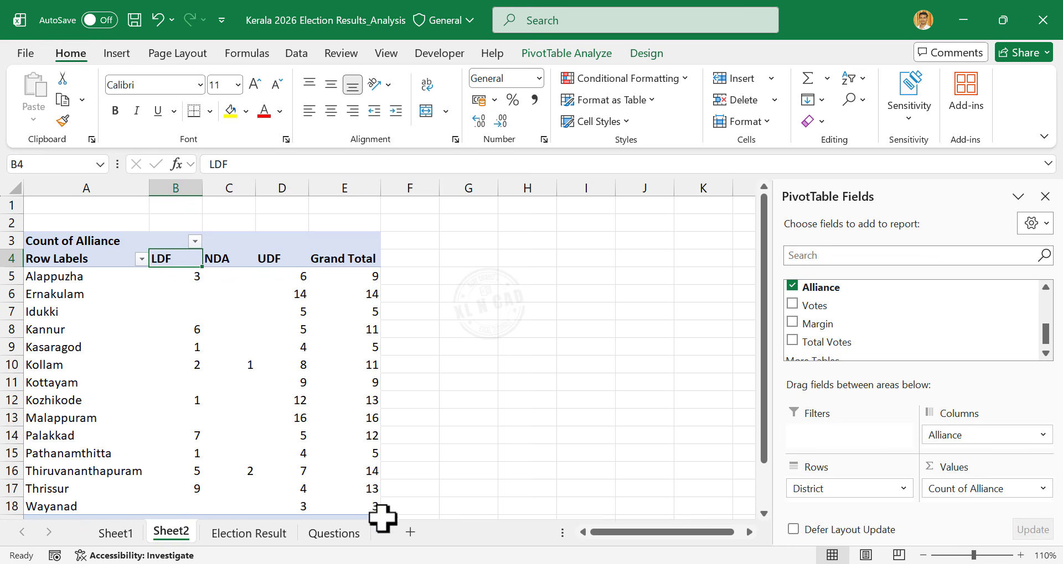
Step: Mark question 4, seats won by each alliance in every district, as Done on the Questions sheet
{"action": "left_click", "coordinate": [334, 535]}
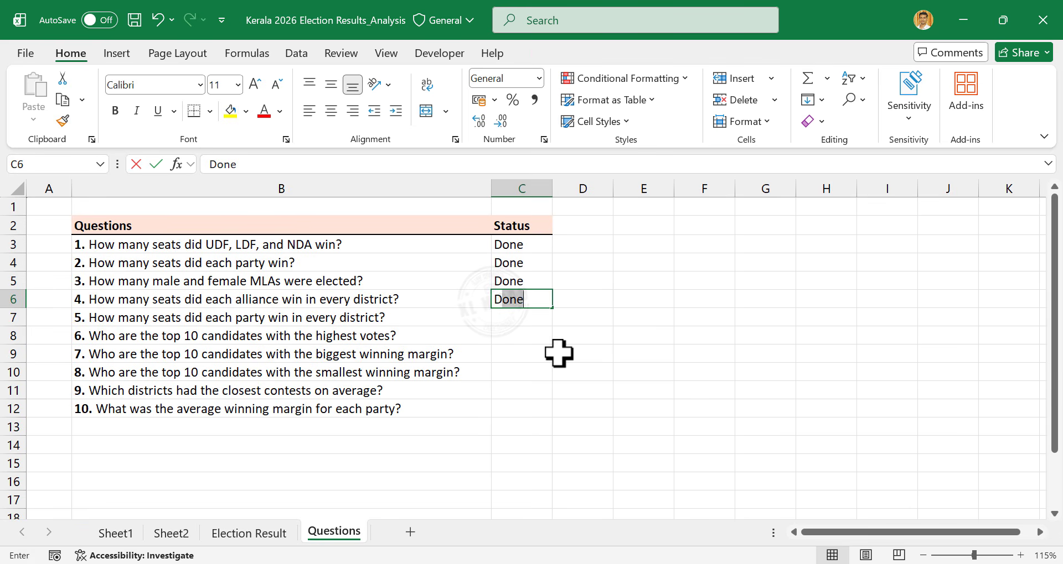
{"action": "type", "text": "ne"}
{"action": "key", "text": "Return"}
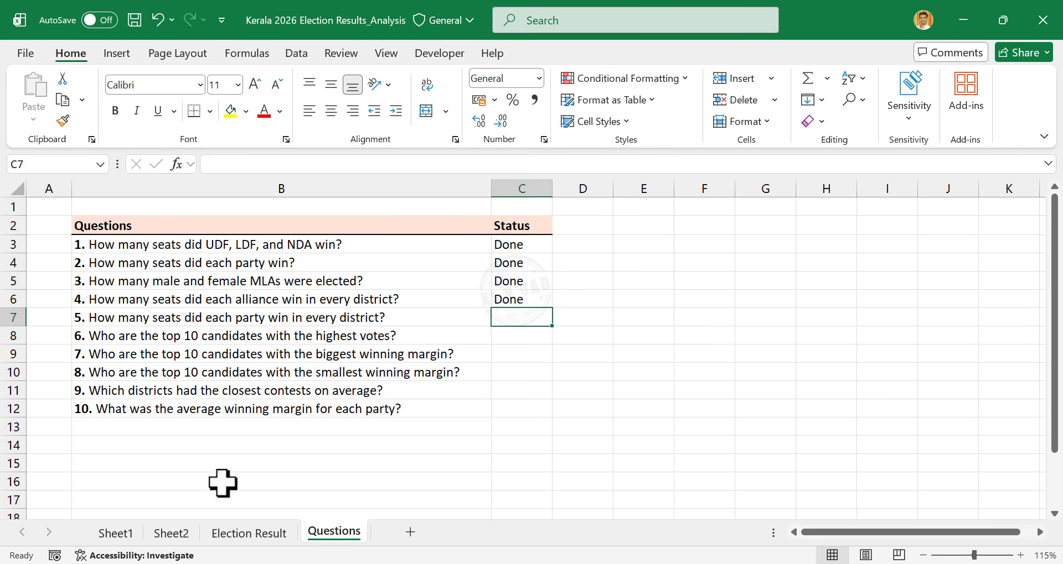
Step: Copy the whole district-by-alliance PivotTable on Sheet2 and paste the copy at cell G3
{"action": "left_click", "coordinate": [171, 535]}
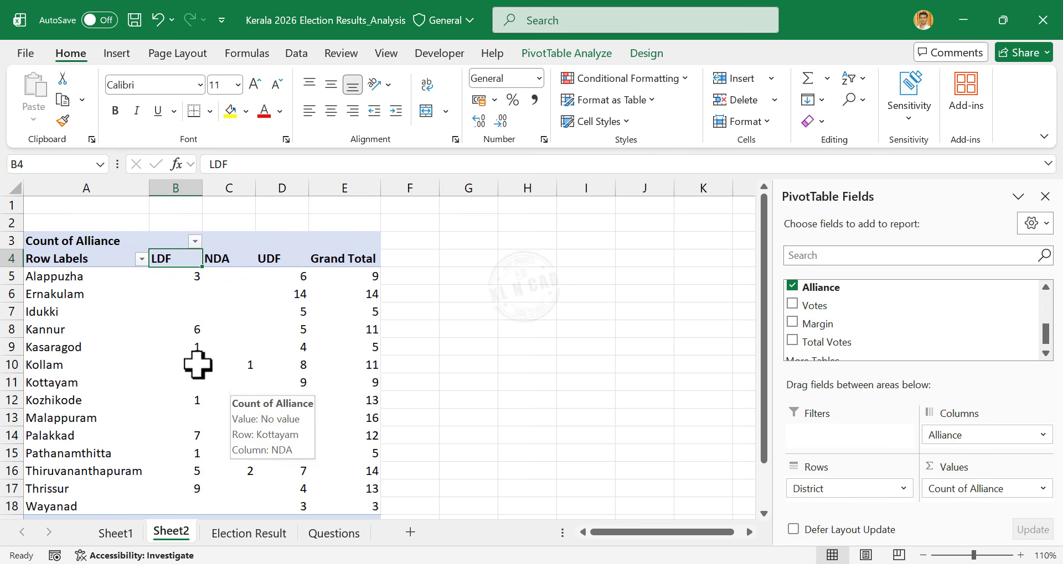
{"action": "left_click_drag", "start_coordinate": [43, 241], "coordinate": [363, 494]}
{"action": "right_click", "coordinate": [277, 332]}
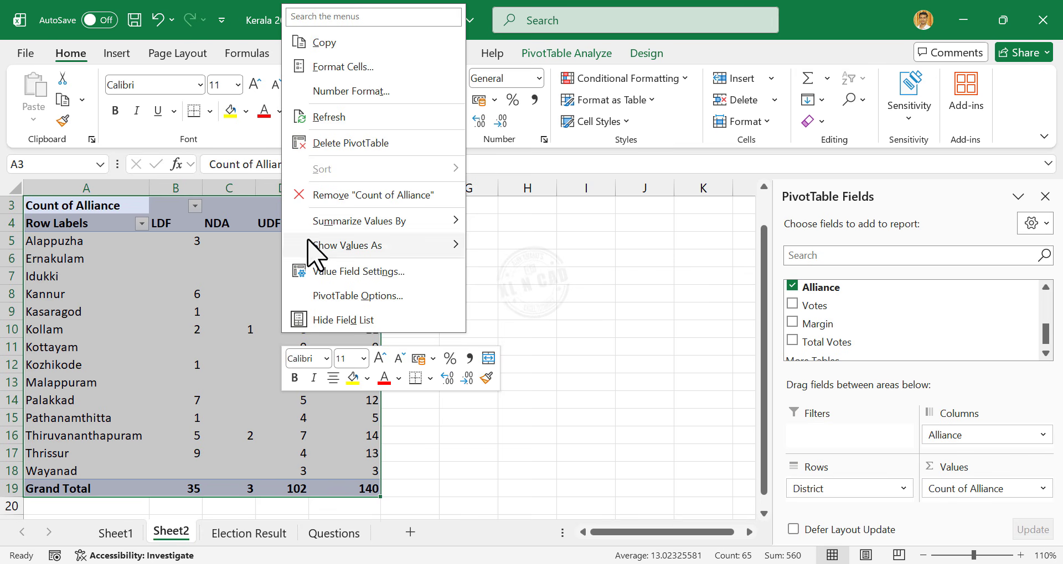
{"action": "left_click", "coordinate": [349, 45]}
{"action": "scroll", "coordinate": [448, 323], "scroll_direction": "up", "scroll_amount": 1}
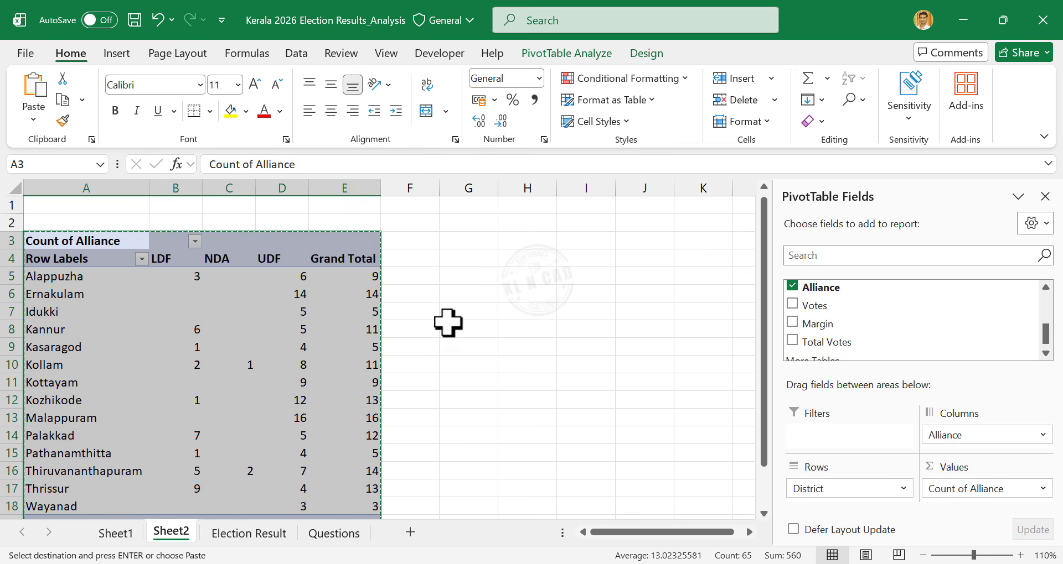
{"action": "right_click", "coordinate": [467, 240]}
{"action": "left_click", "coordinate": [510, 185]}
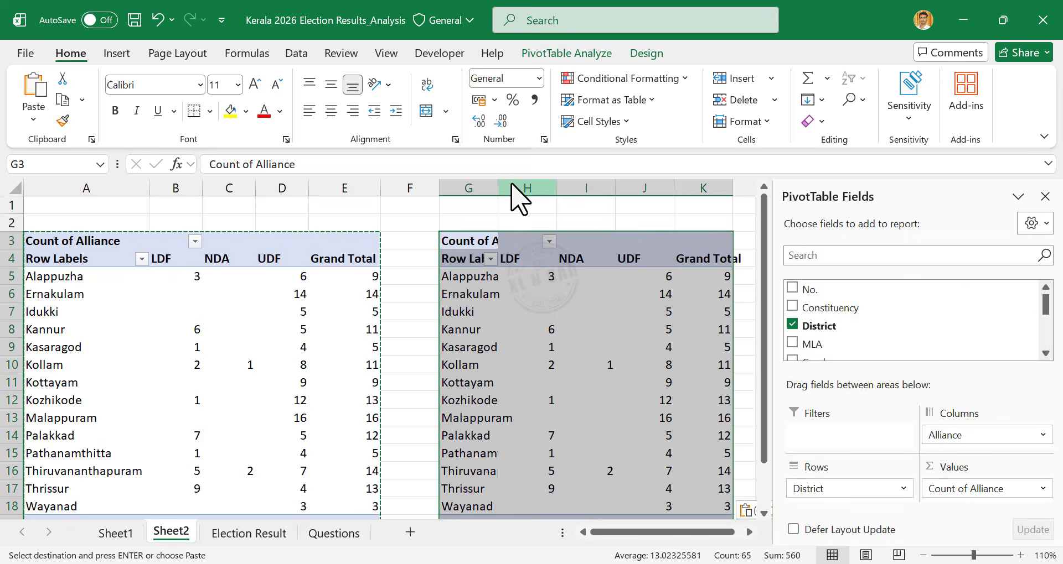
Step: Replace Alliance in the copied PivotTable with Party as columns and Count of Party as values, keeping District as rows
{"action": "left_click", "coordinate": [749, 532]}
{"action": "left_click", "coordinate": [750, 532]}
{"action": "left_click_drag", "start_coordinate": [973, 481], "coordinate": [730, 476]}
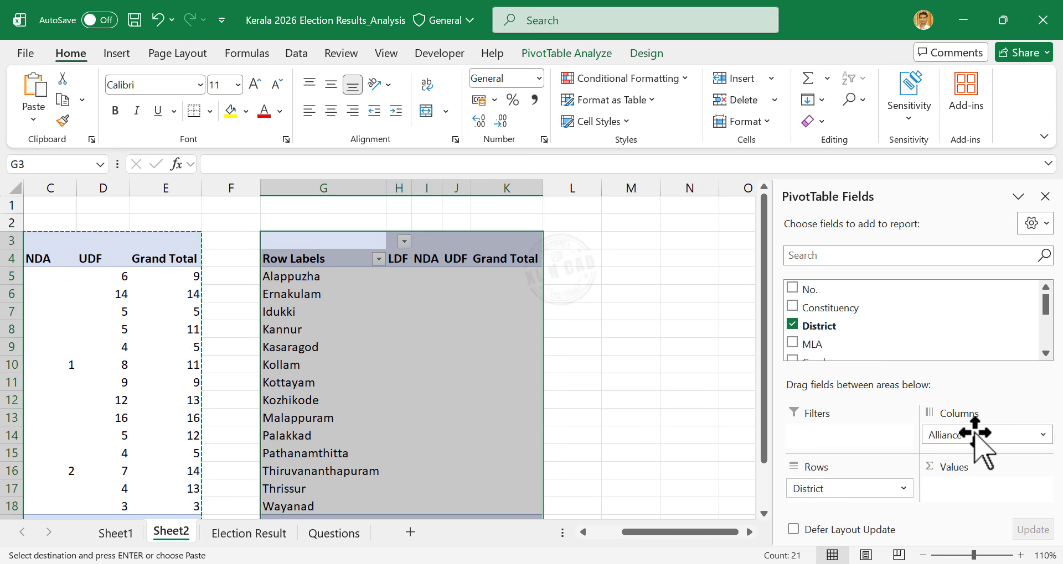
{"action": "left_click_drag", "start_coordinate": [974, 437], "coordinate": [702, 448]}
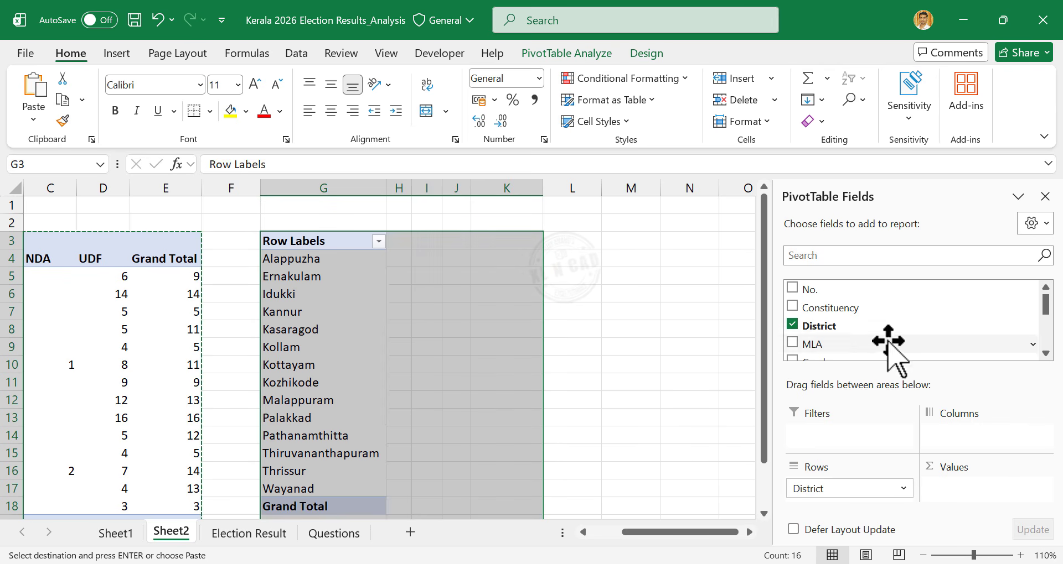
{"action": "scroll", "coordinate": [888, 349], "scroll_direction": "down", "scroll_amount": 3}
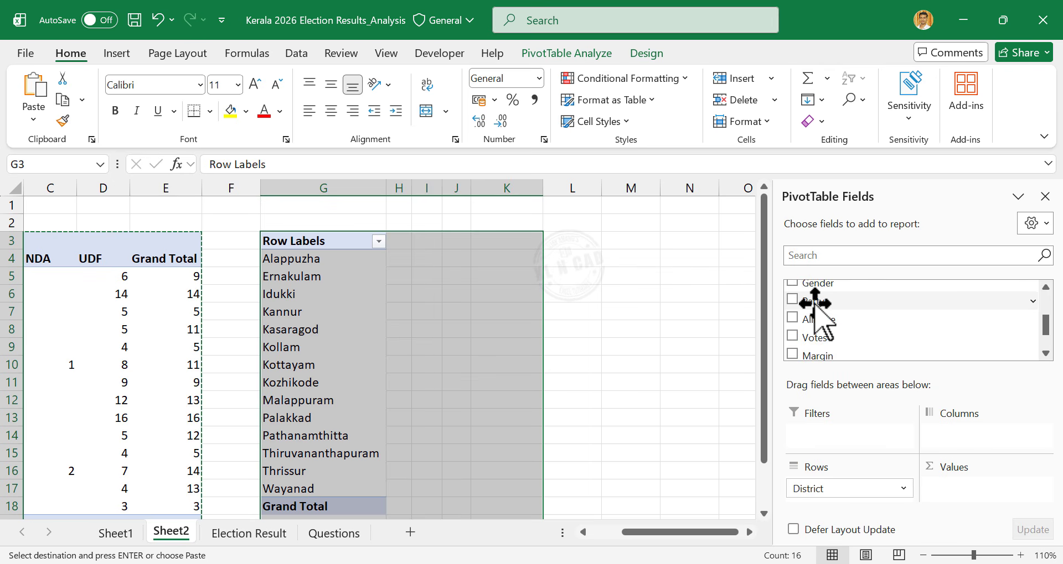
{"action": "left_click_drag", "start_coordinate": [815, 303], "coordinate": [961, 437]}
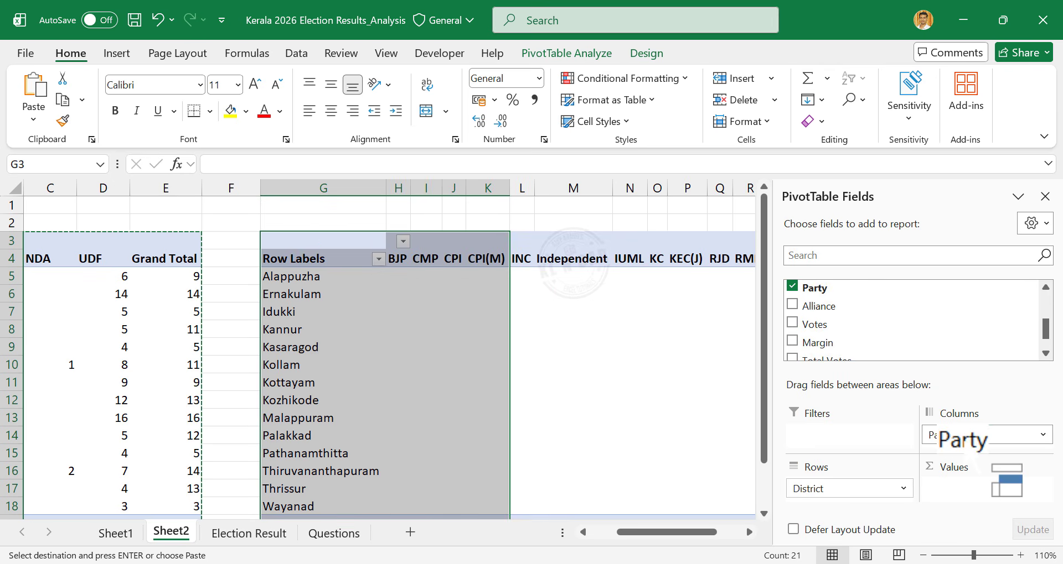
{"action": "left_click_drag", "start_coordinate": [821, 286], "coordinate": [968, 498]}
Step: Set columns H to S, holding the party counts, to one equal width
{"action": "left_click", "coordinate": [749, 532]}
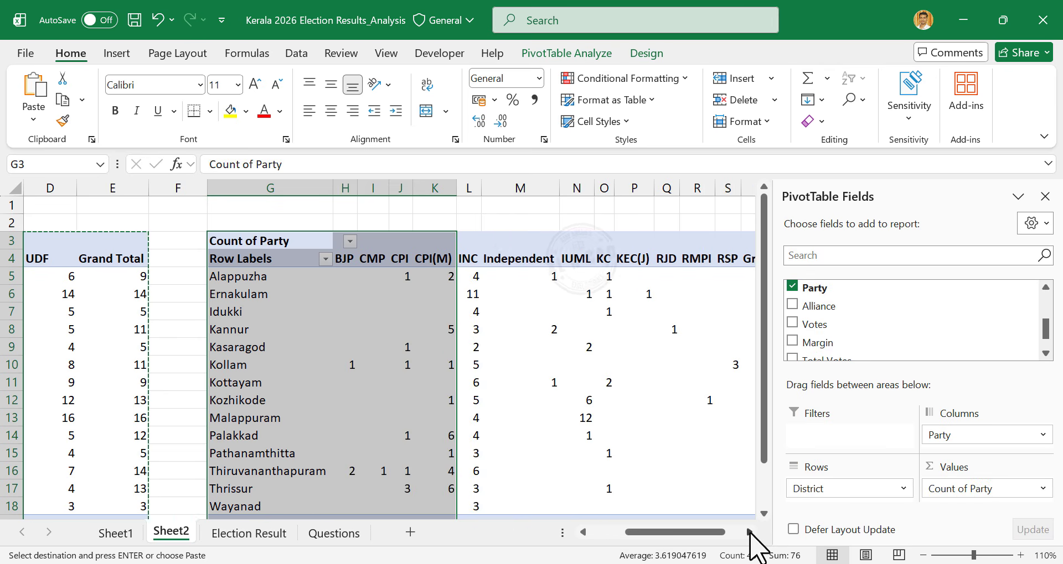
{"action": "left_click", "coordinate": [749, 532]}
{"action": "left_click", "coordinate": [750, 533]}
{"action": "left_click", "coordinate": [647, 378]}
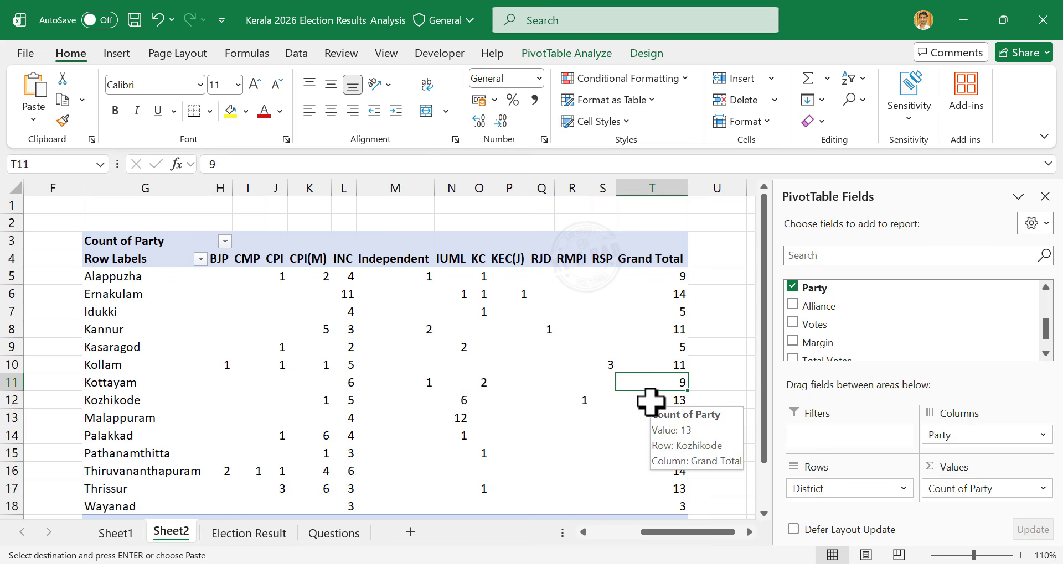
{"action": "left_click_drag", "start_coordinate": [230, 187], "coordinate": [614, 186]}
{"action": "left_click_drag", "start_coordinate": [242, 188], "coordinate": [244, 189]}
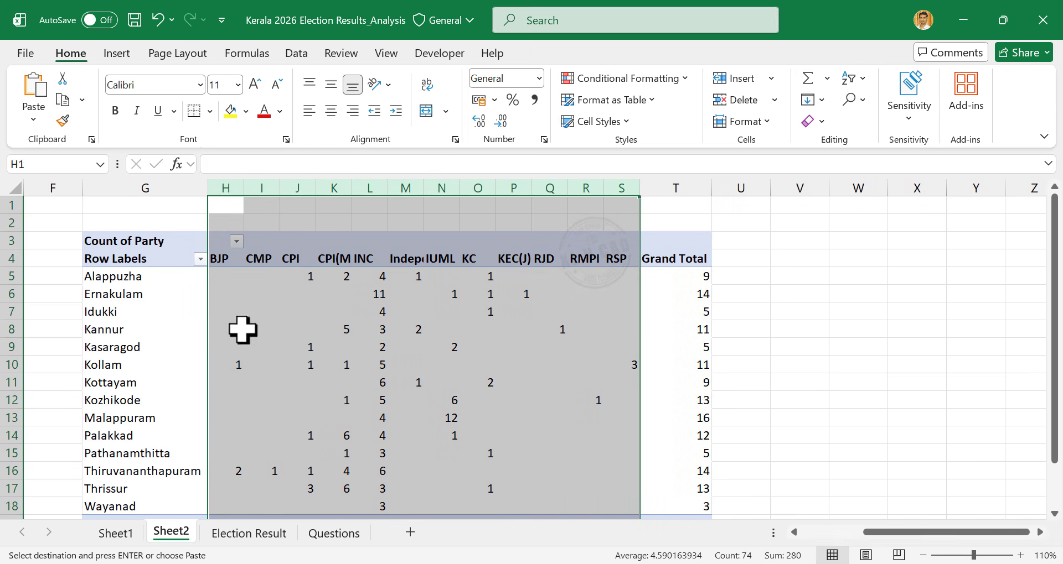
Step: Autofit columns M and K so the Independent and CPI(M) headings fit
{"action": "left_click", "coordinate": [150, 330]}
{"action": "double_click", "coordinate": [424, 187]}
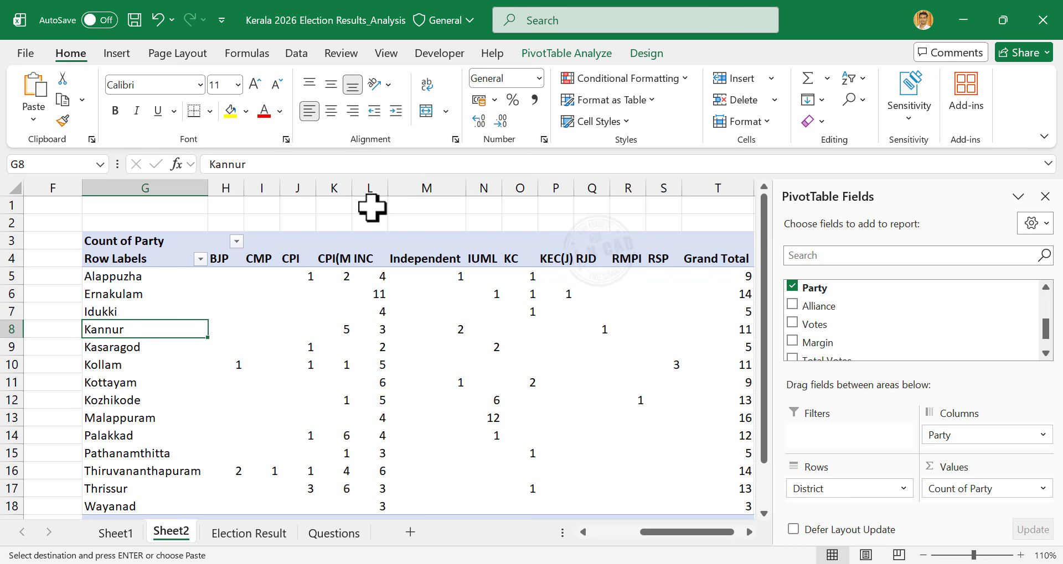
{"action": "double_click", "coordinate": [352, 188]}
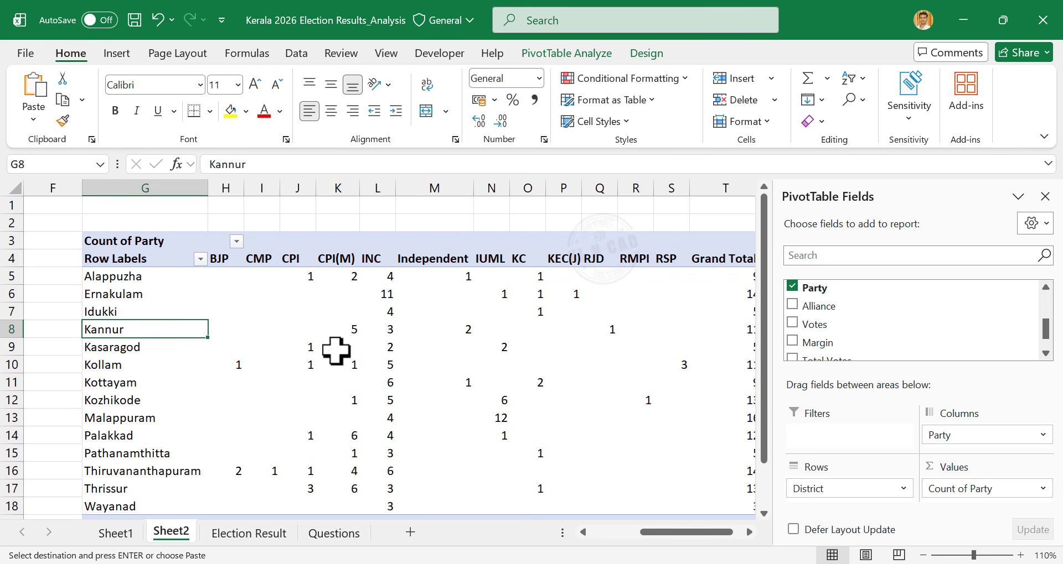
{"action": "left_click", "coordinate": [751, 532]}
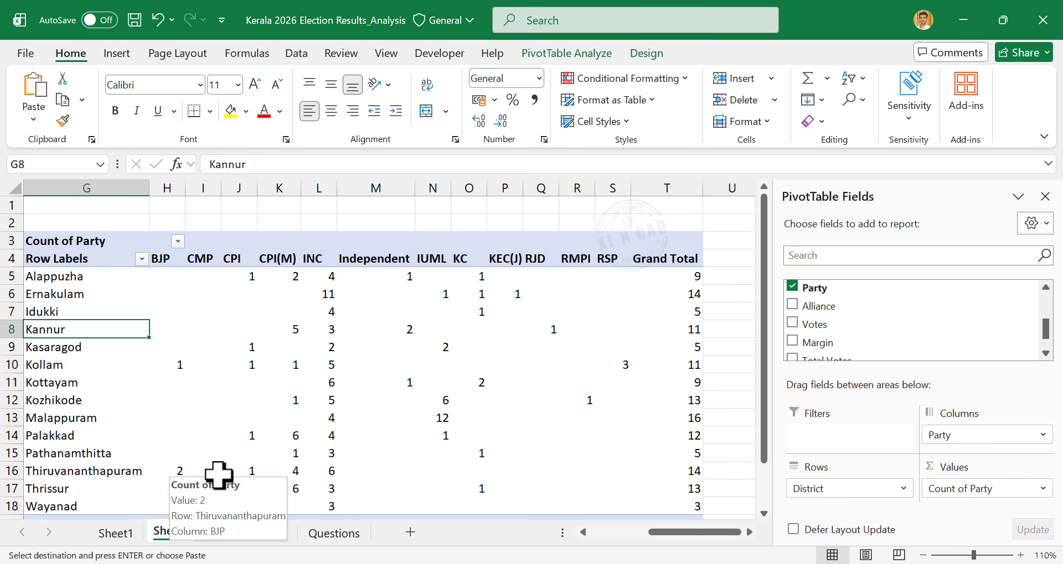
Step: Drill down to the records behind INC's count in Thiruvananthapuram and CPI(M)'s count in Kannur, each on its own detail sheet
{"action": "double_click", "coordinate": [326, 471]}
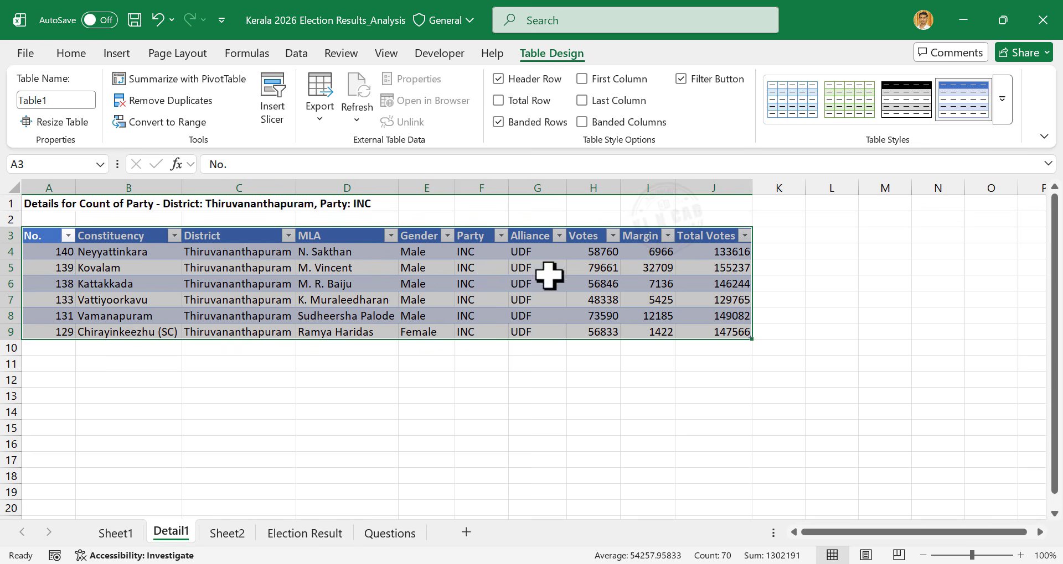
{"action": "left_click", "coordinate": [226, 534]}
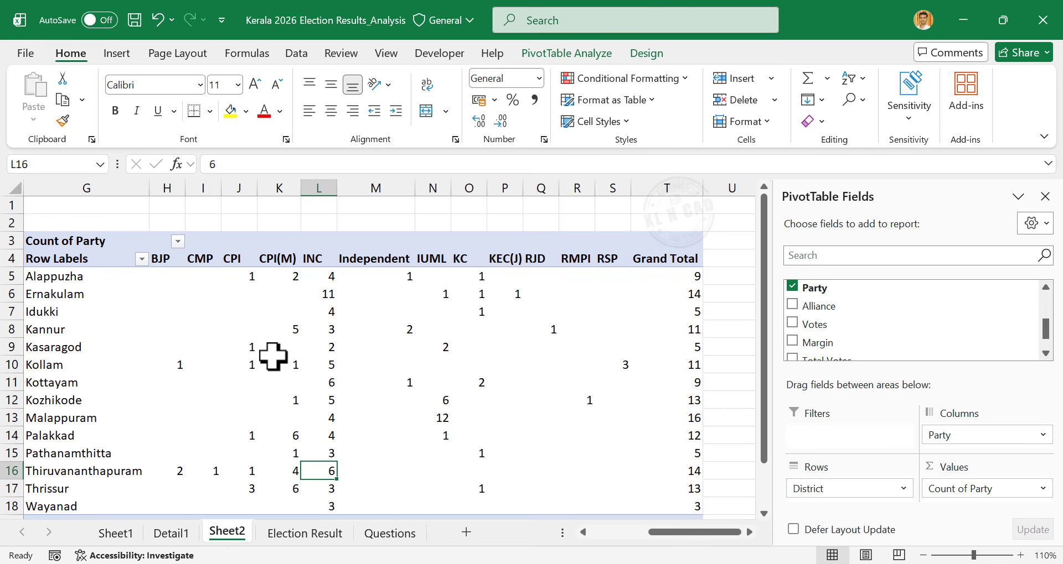
{"action": "double_click", "coordinate": [282, 329]}
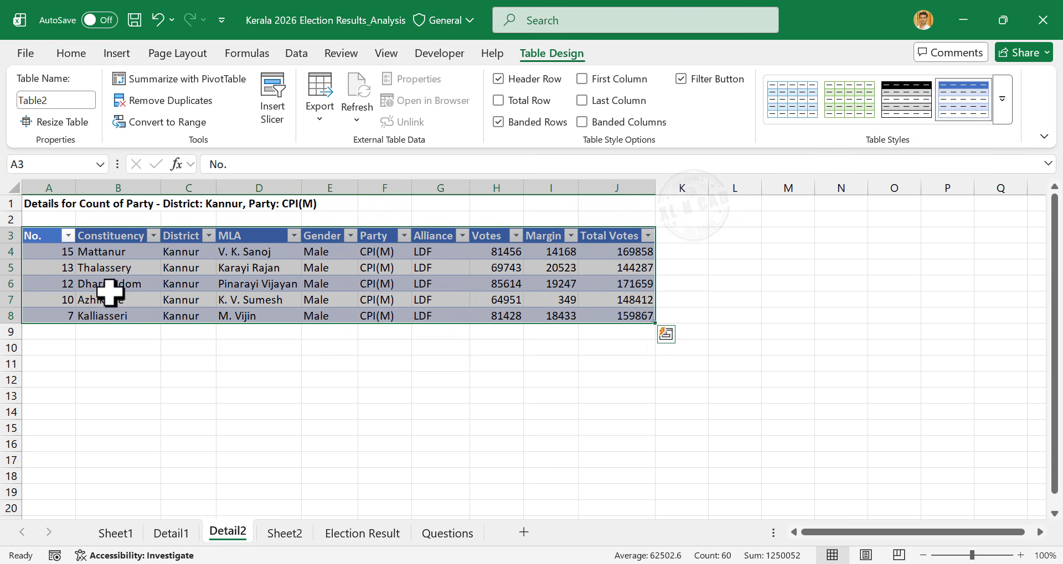
Step: Mark question 5, seats won by each party in every district, as Done on the Questions sheet
{"action": "left_click", "coordinate": [446, 534]}
{"action": "type", "text": "Done"}
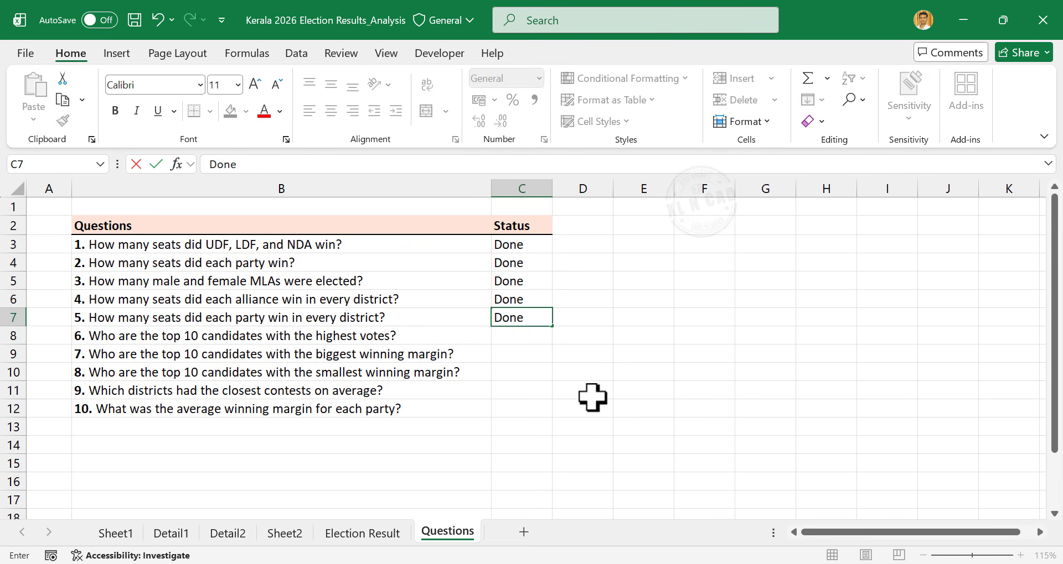
{"action": "key", "text": "Return"}
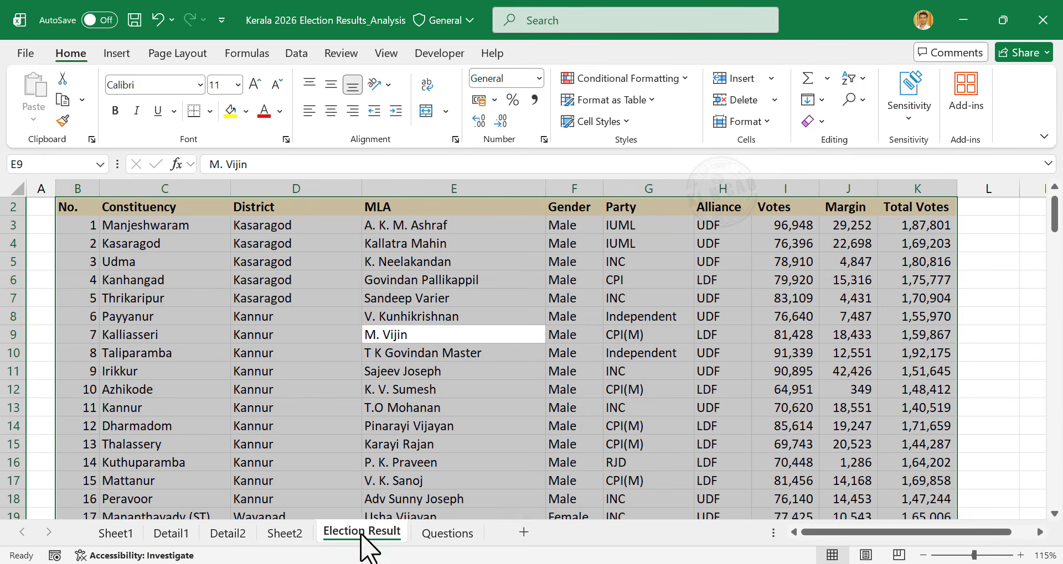
Step: Create another PivotTable on a new worksheet from the Election Result data, B2:K142
{"action": "left_click", "coordinate": [362, 534]}
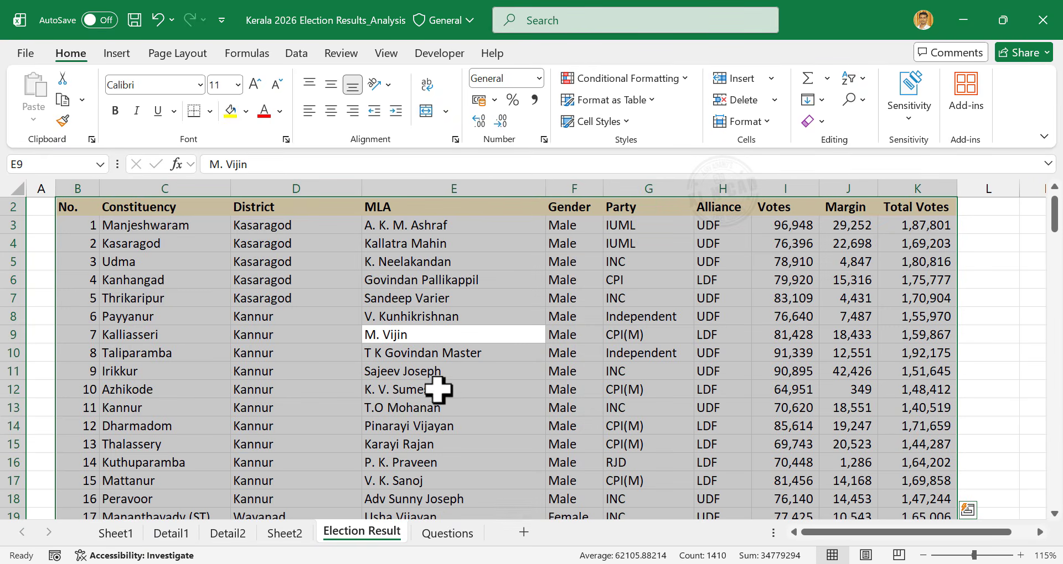
{"action": "left_click", "coordinate": [451, 372]}
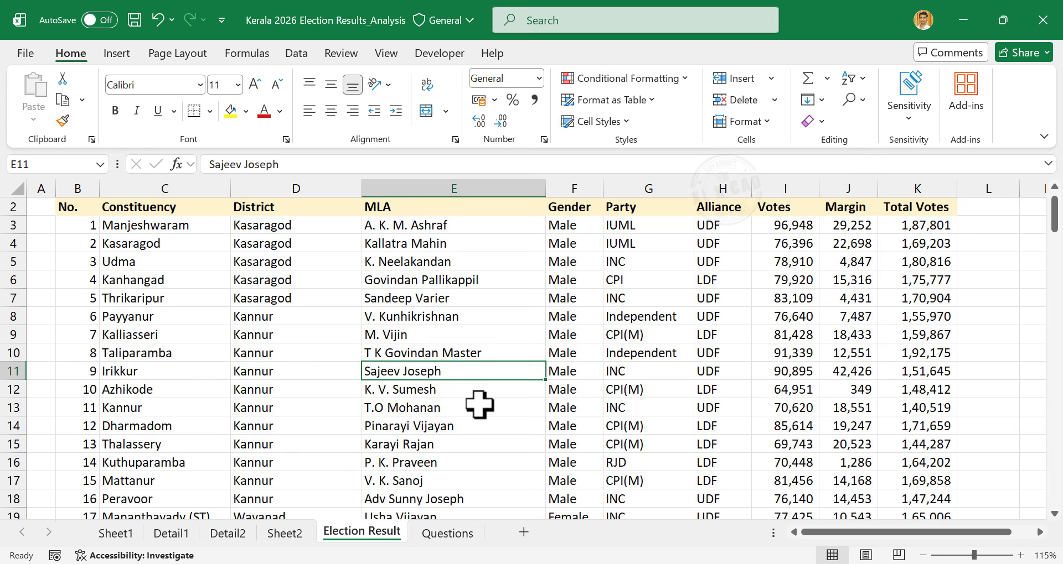
{"action": "key", "text": "ctrl+a"}
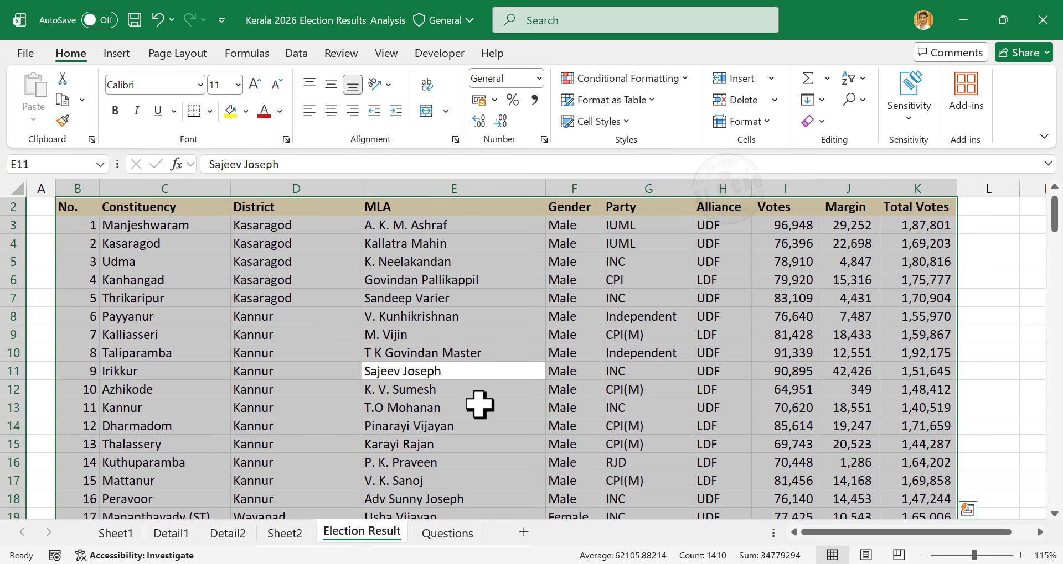
{"action": "left_click", "coordinate": [116, 53]}
{"action": "left_click", "coordinate": [48, 85]}
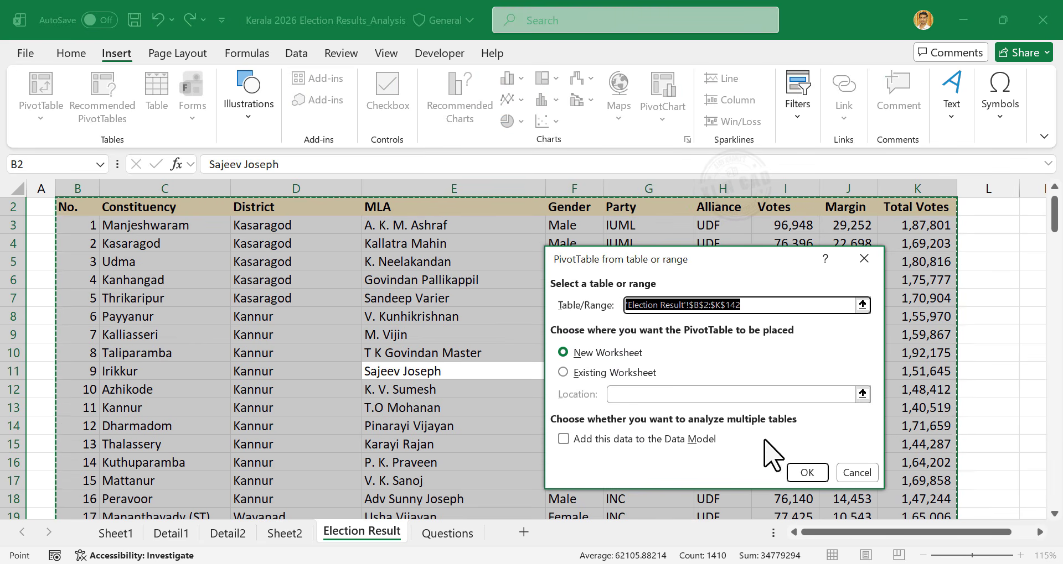
{"action": "left_click", "coordinate": [805, 473]}
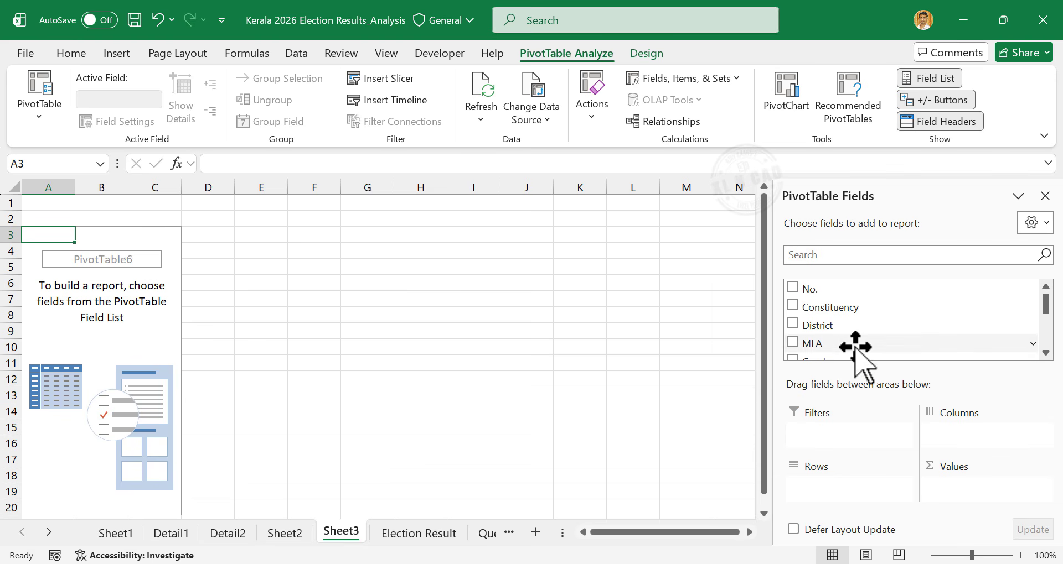
Step: Lay out the new PivotTable with MLA as rows and Sum of Votes as values
{"action": "left_click_drag", "start_coordinate": [854, 345], "coordinate": [841, 488]}
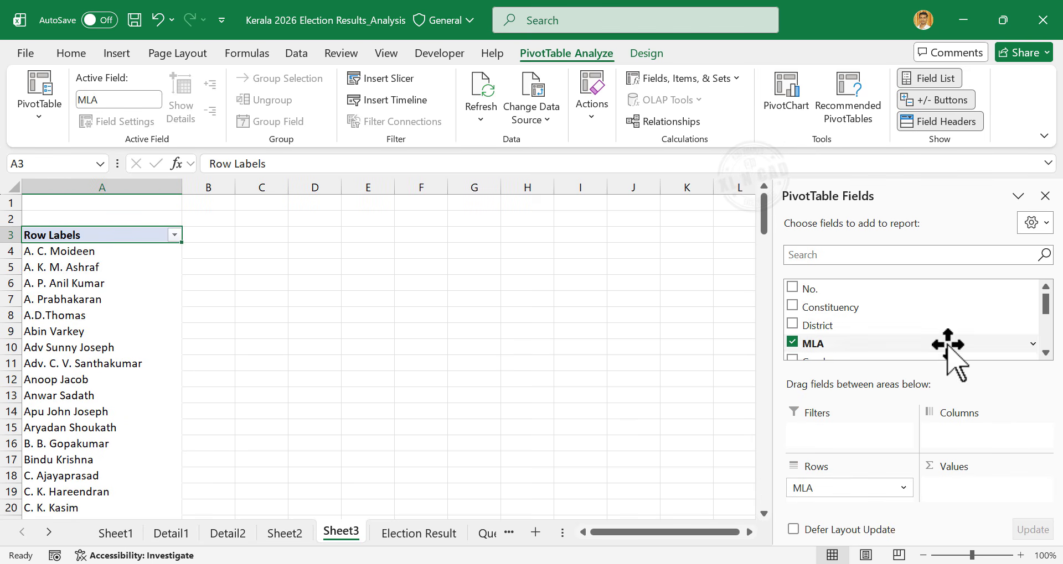
{"action": "left_click_drag", "start_coordinate": [1046, 306], "coordinate": [1046, 332]}
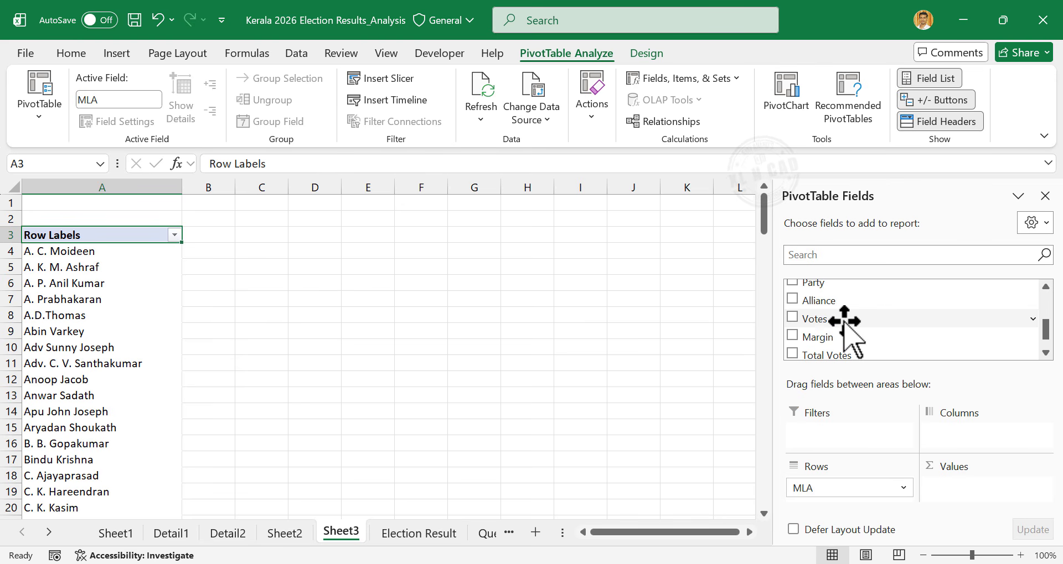
{"action": "left_click_drag", "start_coordinate": [853, 321], "coordinate": [956, 496]}
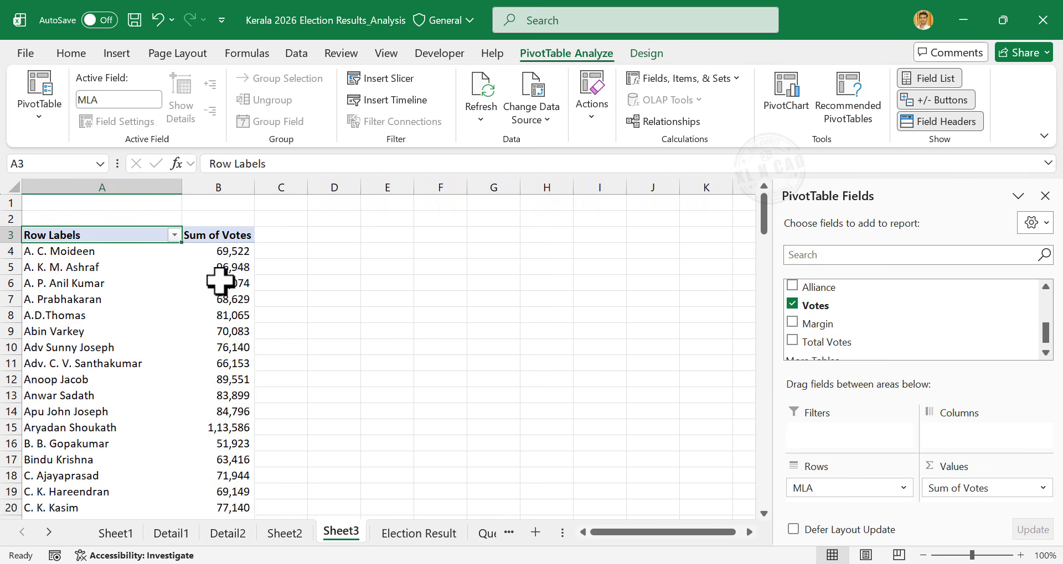
Step: Filter the MLA rows to the top 10 items by Sum of Votes
{"action": "left_click", "coordinate": [174, 235]}
{"action": "mouse_move", "coordinate": [262, 340]}
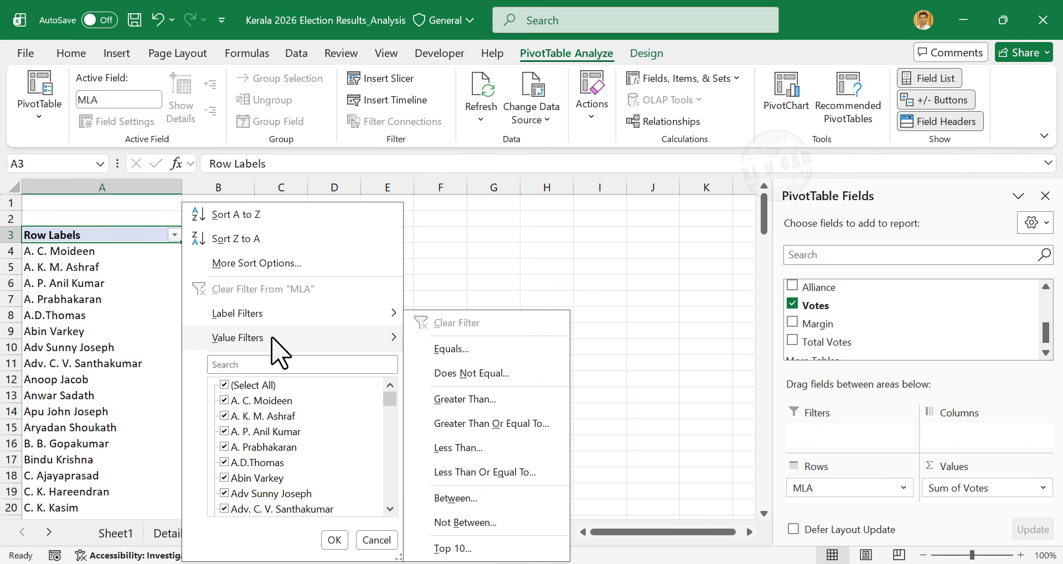
{"action": "left_click", "coordinate": [514, 550]}
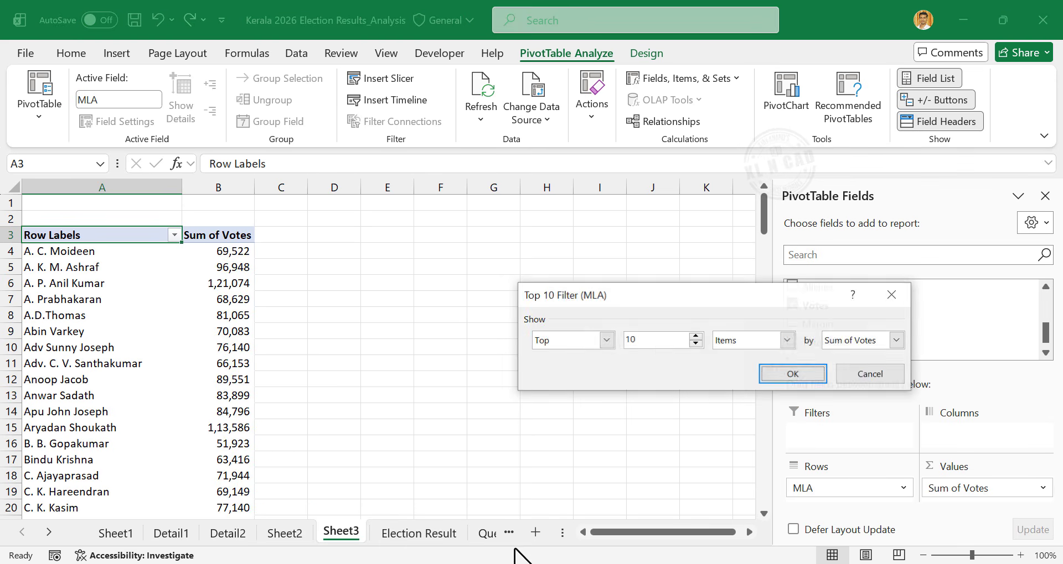
{"action": "left_click", "coordinate": [784, 378]}
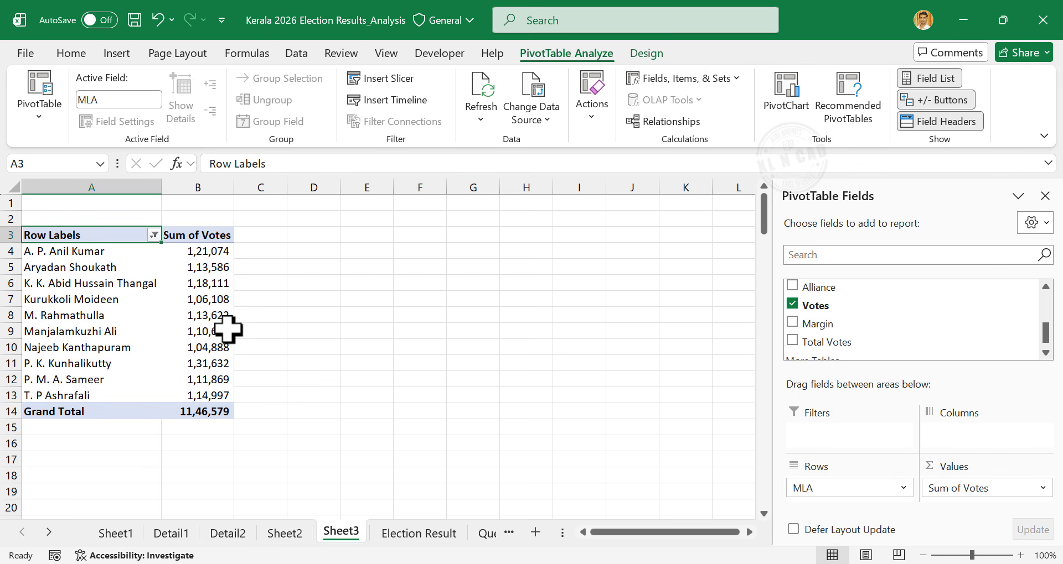
Step: Sort the top 10 MLAs in the votes PivotTable by Sum of Votes from largest to smallest
{"action": "right_click", "coordinate": [220, 316]}
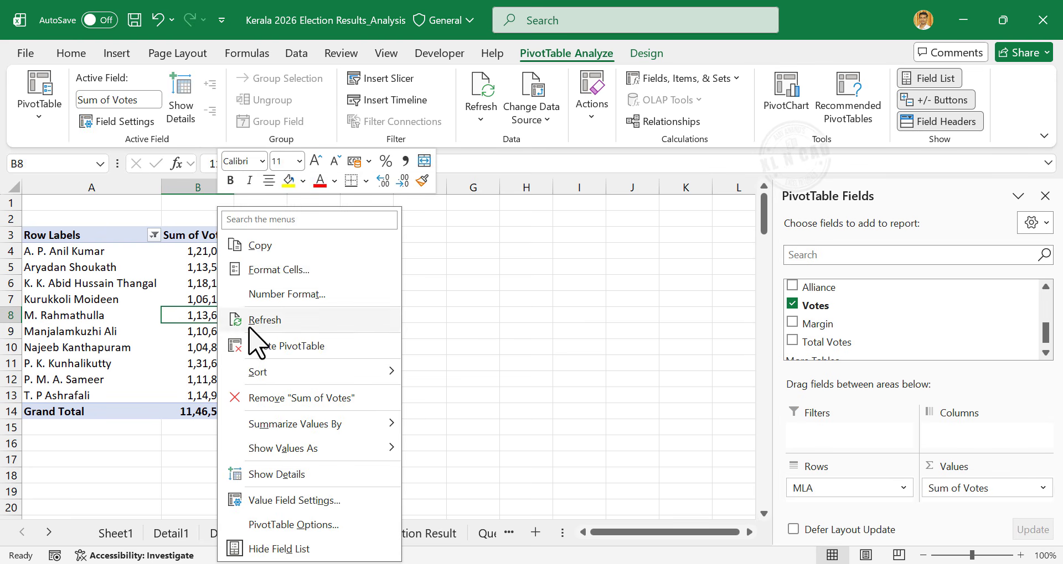
{"action": "mouse_move", "coordinate": [390, 376]}
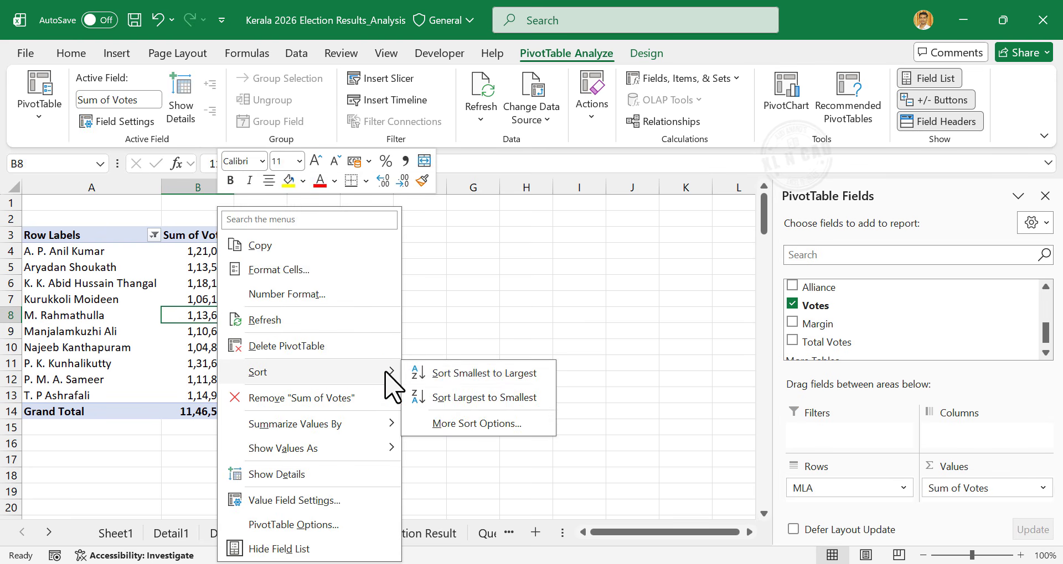
{"action": "left_click", "coordinate": [541, 400]}
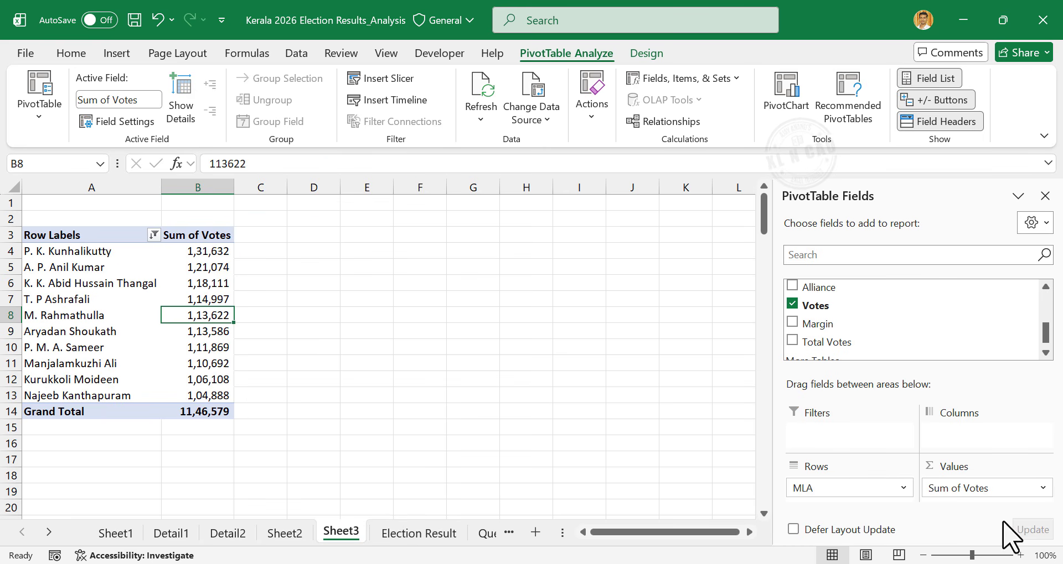
{"action": "left_click", "coordinate": [1021, 555]}
{"action": "left_click", "coordinate": [1021, 555]}
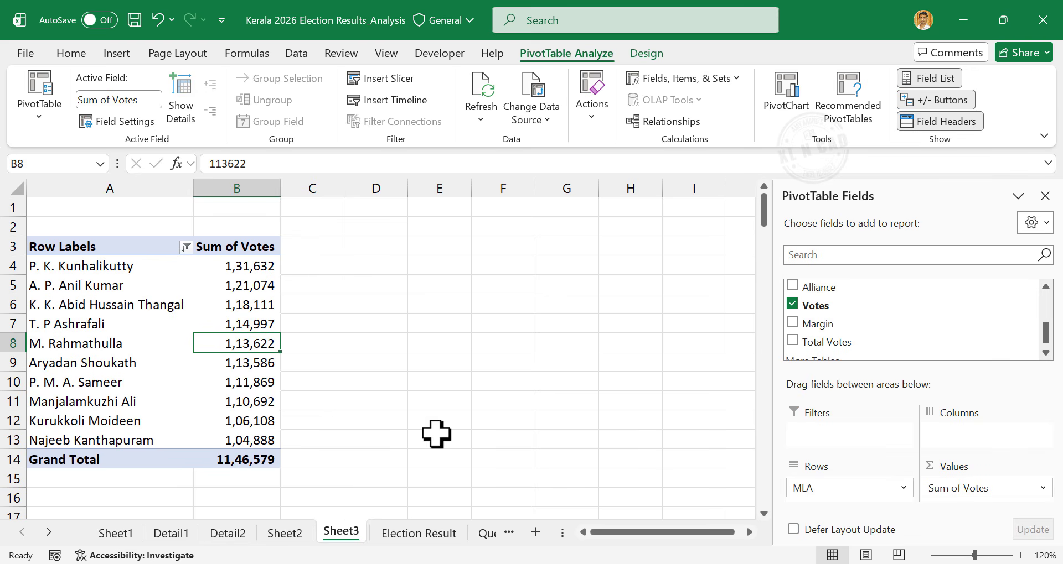
Step: Mark question 6, the top 10 candidates with the highest votes, as Done on the Questions sheet
{"action": "left_click", "coordinate": [482, 533]}
{"action": "type", "text": "Do"}
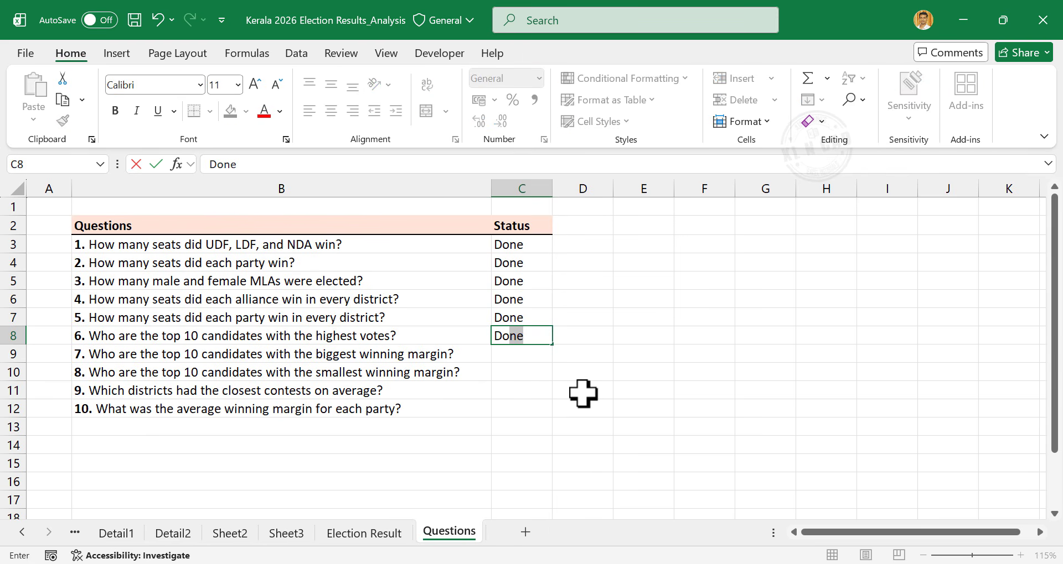
{"action": "key", "text": "Return"}
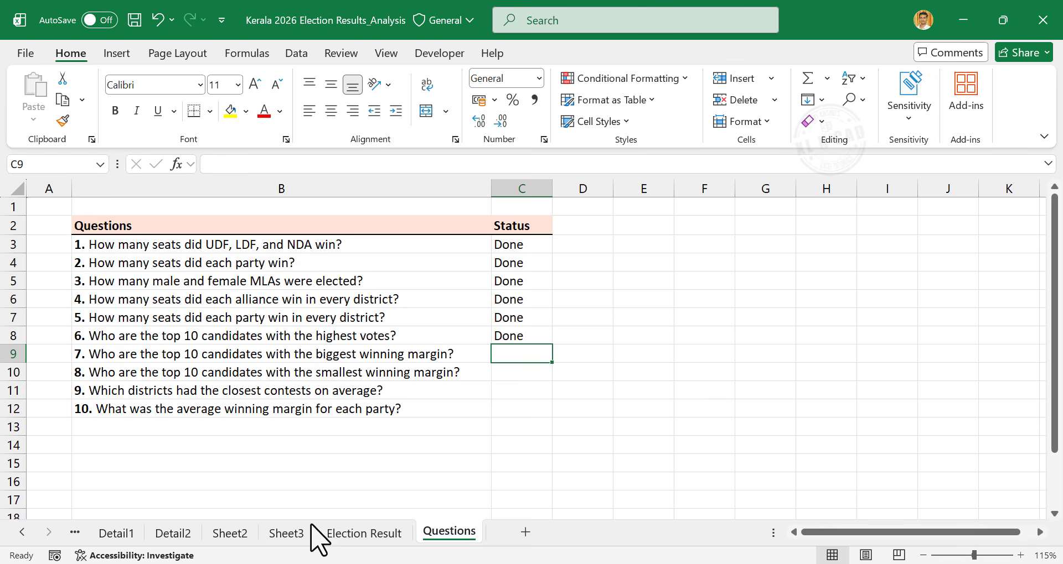
Step: Copy the votes PivotTable on Sheet3 to cell D3 and fit column D to its contents
{"action": "left_click", "coordinate": [293, 533]}
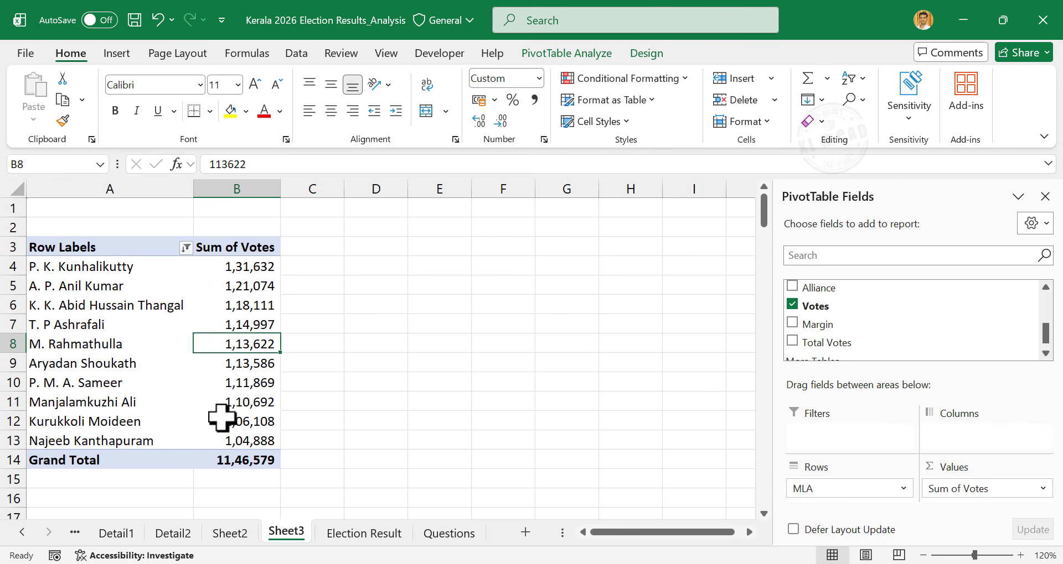
{"action": "left_click_drag", "start_coordinate": [72, 246], "coordinate": [246, 460]}
{"action": "key", "text": "ctrl+c"}
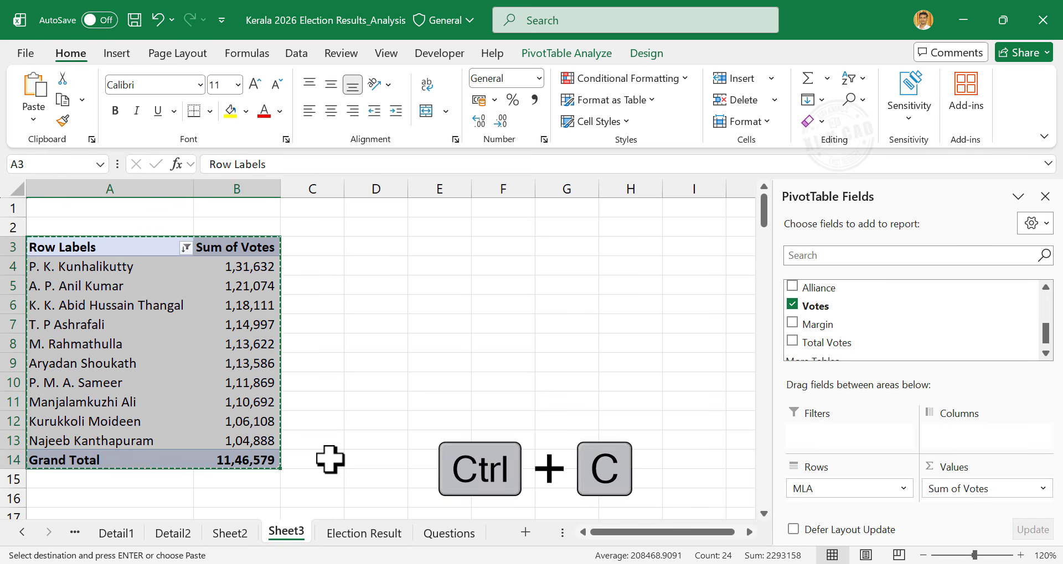
{"action": "left_click", "coordinate": [375, 247]}
{"action": "key", "text": "ctrl+v"}
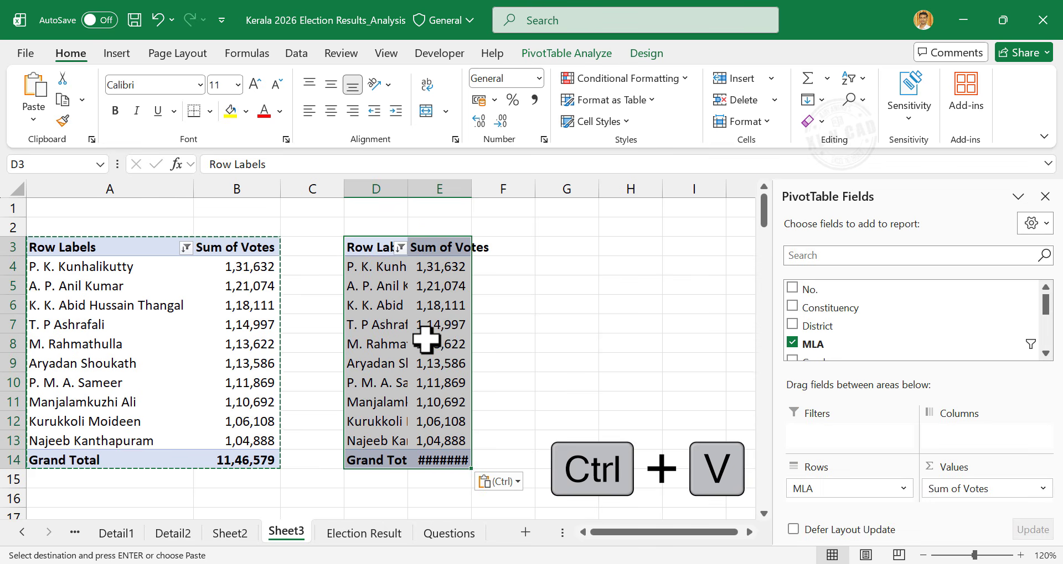
{"action": "left_click", "coordinate": [448, 340]}
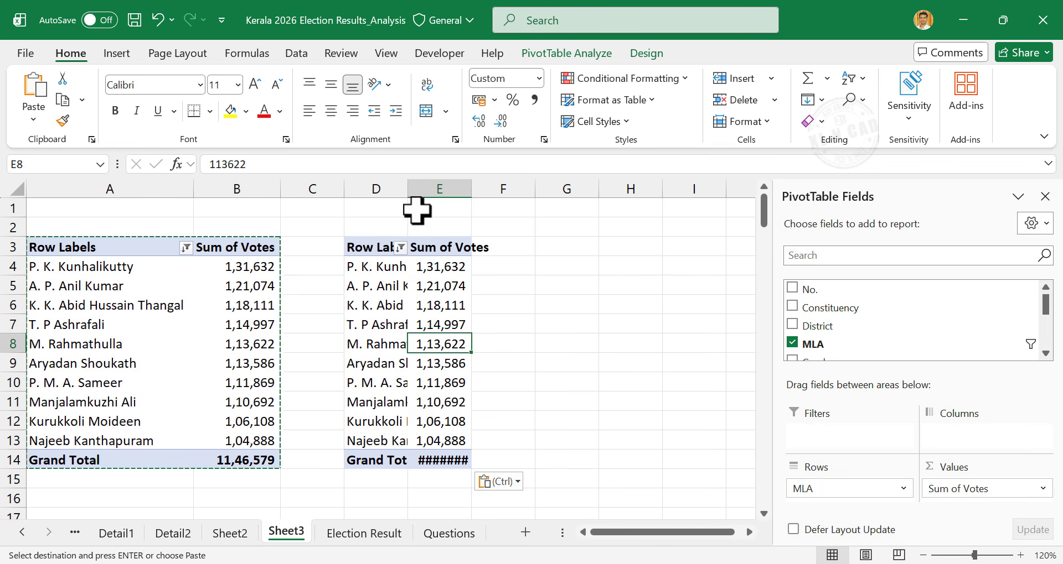
{"action": "double_click", "coordinate": [407, 189]}
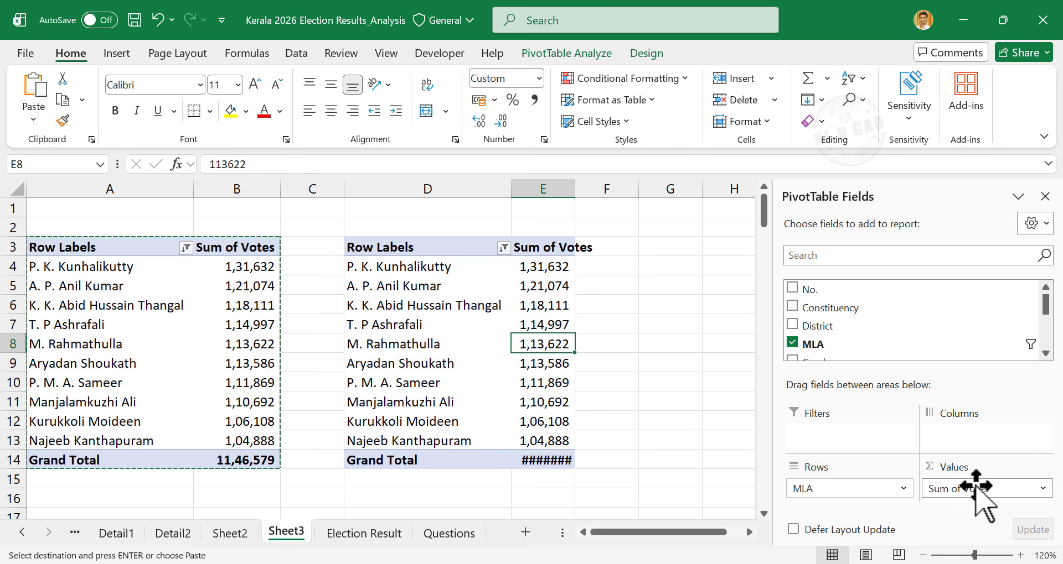
Step: Replace Sum of Votes with Sum of Margin as the values of the copied PivotTable at D3
{"action": "left_click_drag", "start_coordinate": [976, 488], "coordinate": [688, 431]}
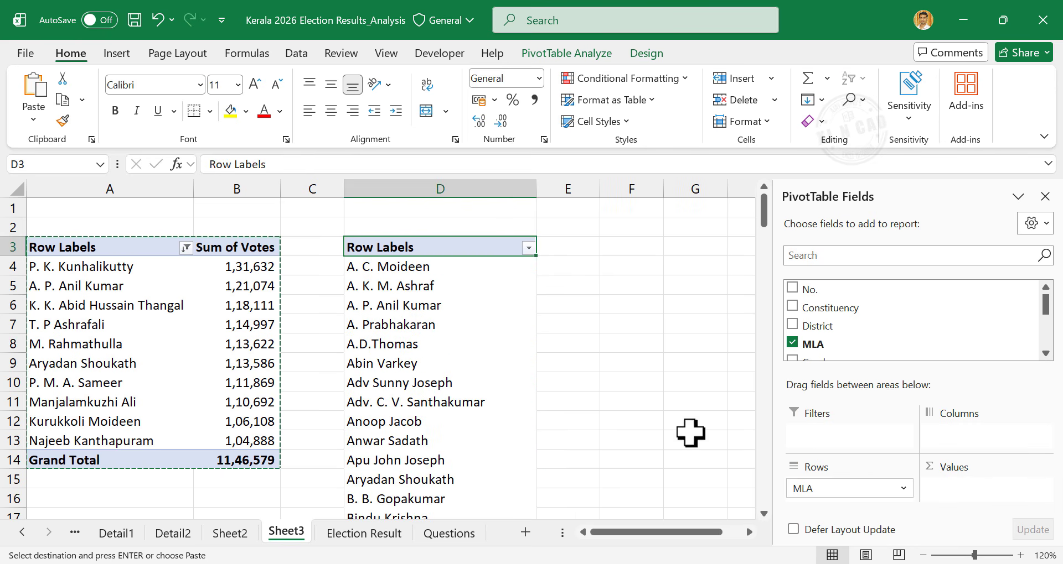
{"action": "scroll", "coordinate": [888, 335], "scroll_direction": "down", "scroll_amount": 2}
{"action": "scroll", "coordinate": [887, 331], "scroll_direction": "down", "scroll_amount": 2}
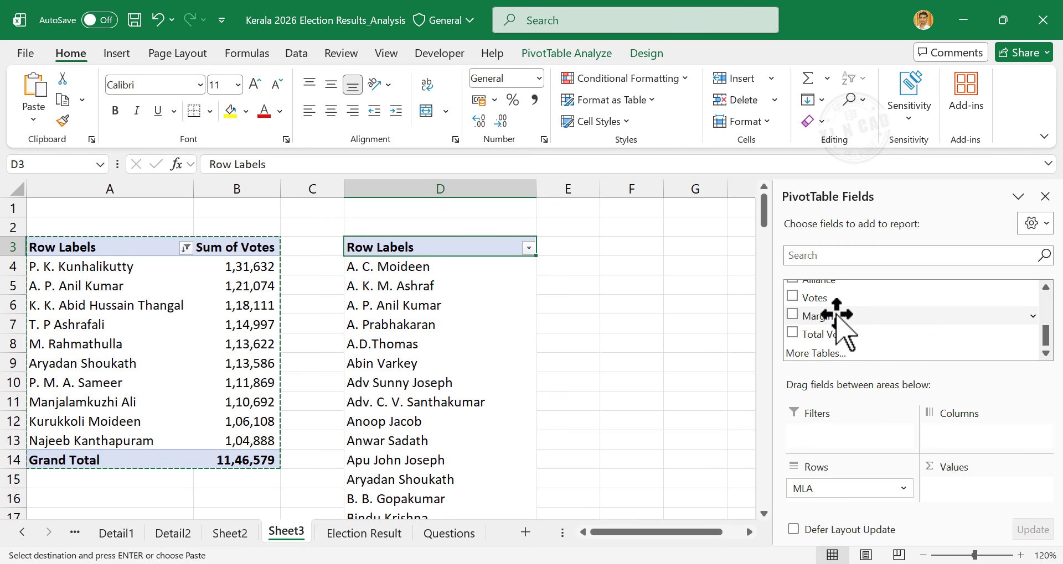
{"action": "left_click_drag", "start_coordinate": [845, 319], "coordinate": [984, 491]}
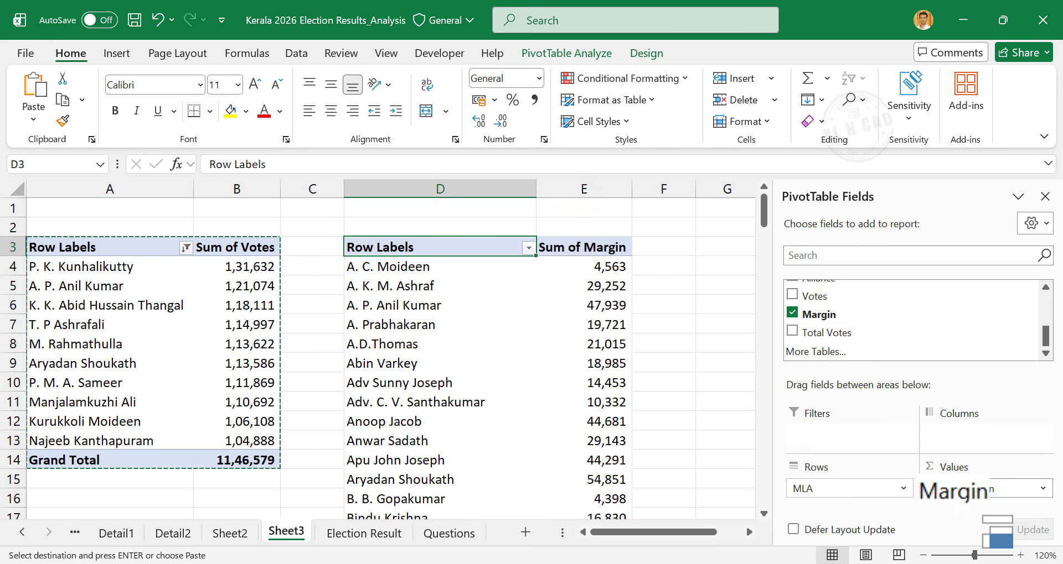
Step: Filter the MLA rows of the PivotTable at D3 to the top 10 items by Sum of Margin
{"action": "left_click", "coordinate": [528, 249]}
{"action": "mouse_move", "coordinate": [437, 342]}
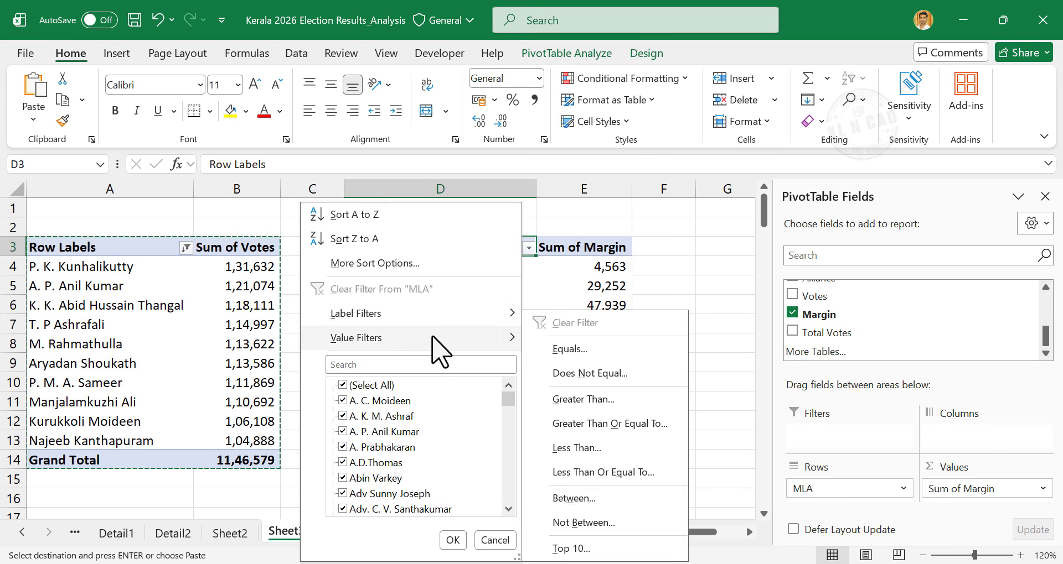
{"action": "left_click", "coordinate": [637, 547]}
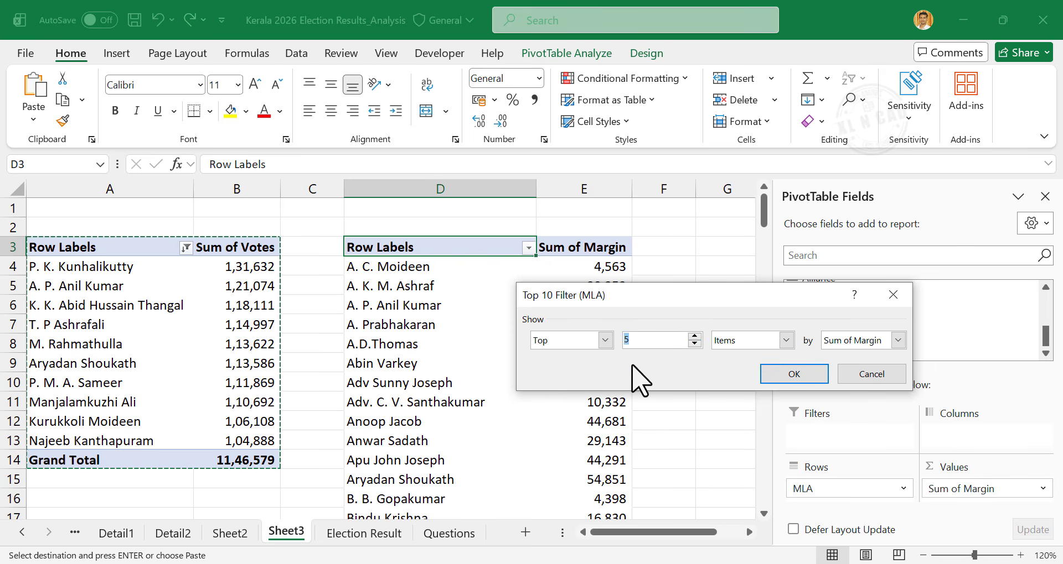
{"action": "left_click", "coordinate": [775, 377]}
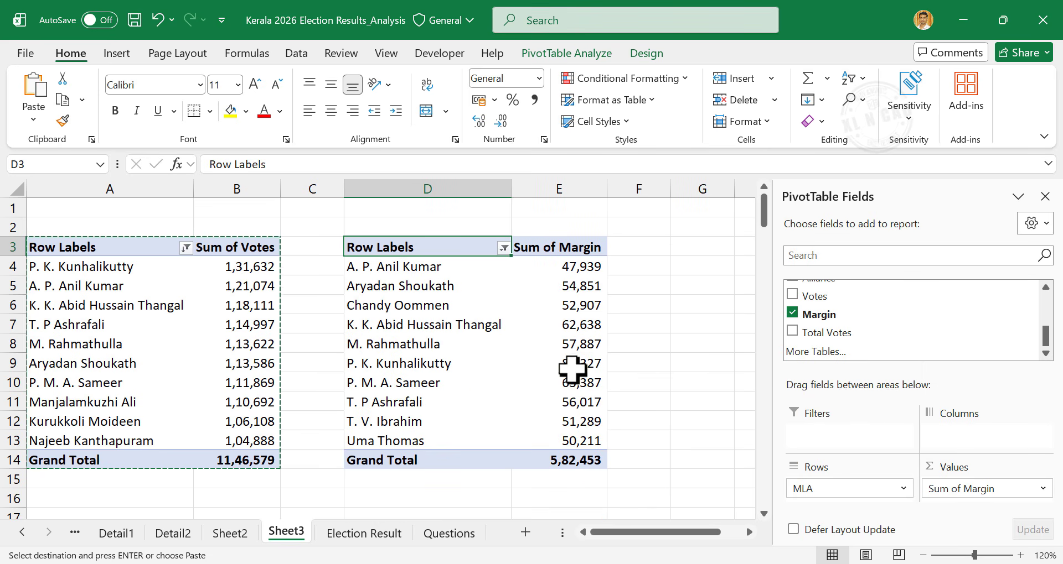
Step: Sort the PivotTable at D3 by Sum of Margin from largest to smallest
{"action": "right_click", "coordinate": [576, 344]}
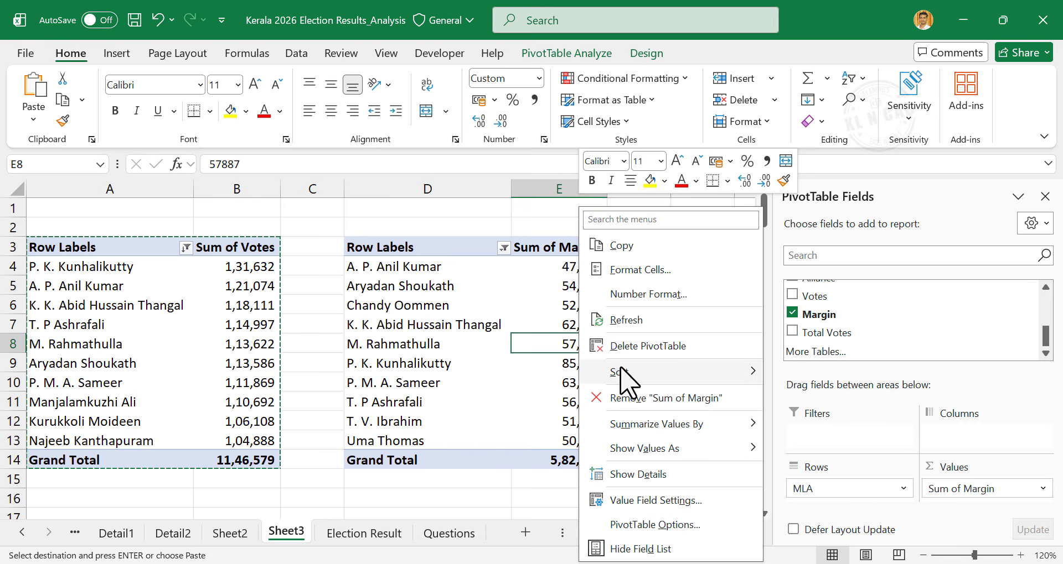
{"action": "mouse_move", "coordinate": [655, 372]}
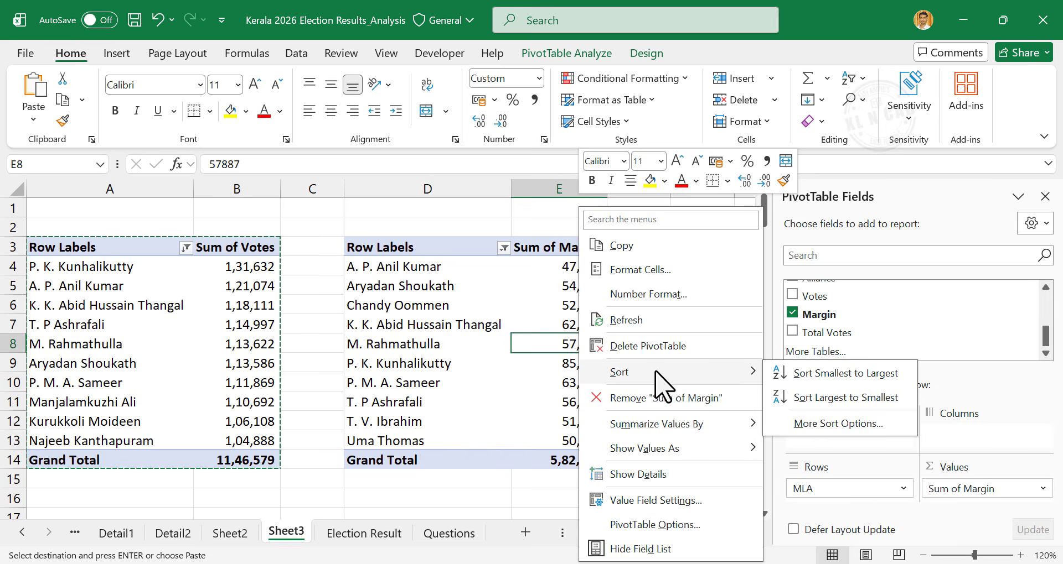
{"action": "left_click", "coordinate": [856, 398]}
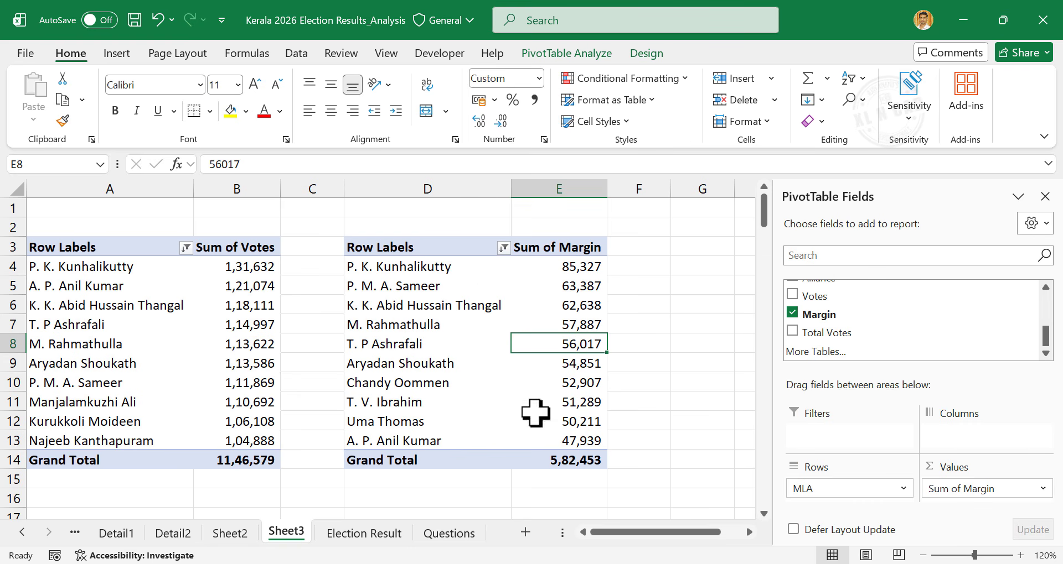
Step: Mark question 7, the top 10 candidates with the biggest winning margin, as Done on the Questions sheet
{"action": "left_click", "coordinate": [449, 533]}
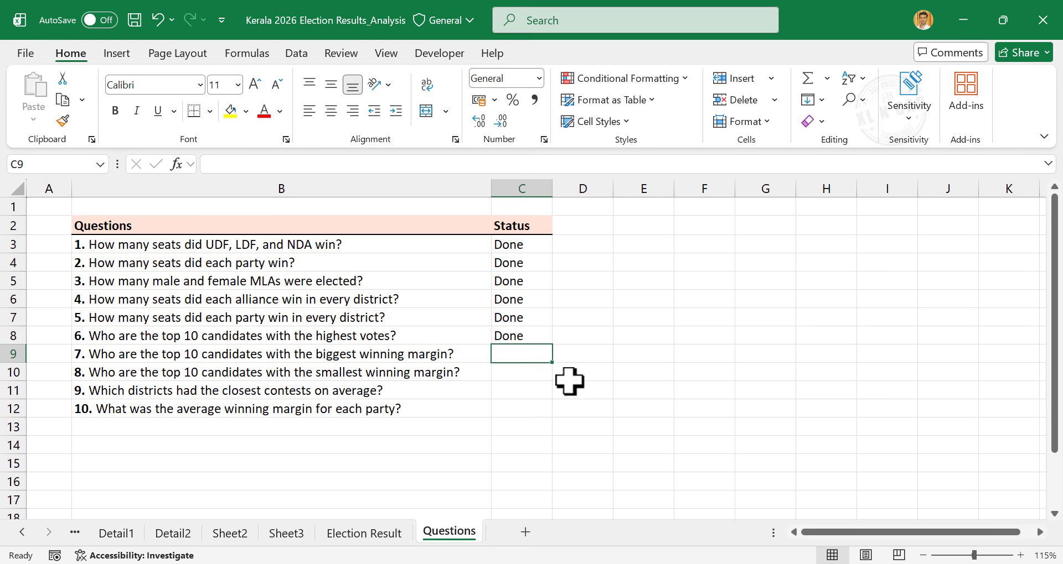
{"action": "type", "text": "Done"}
{"action": "key", "text": "Return"}
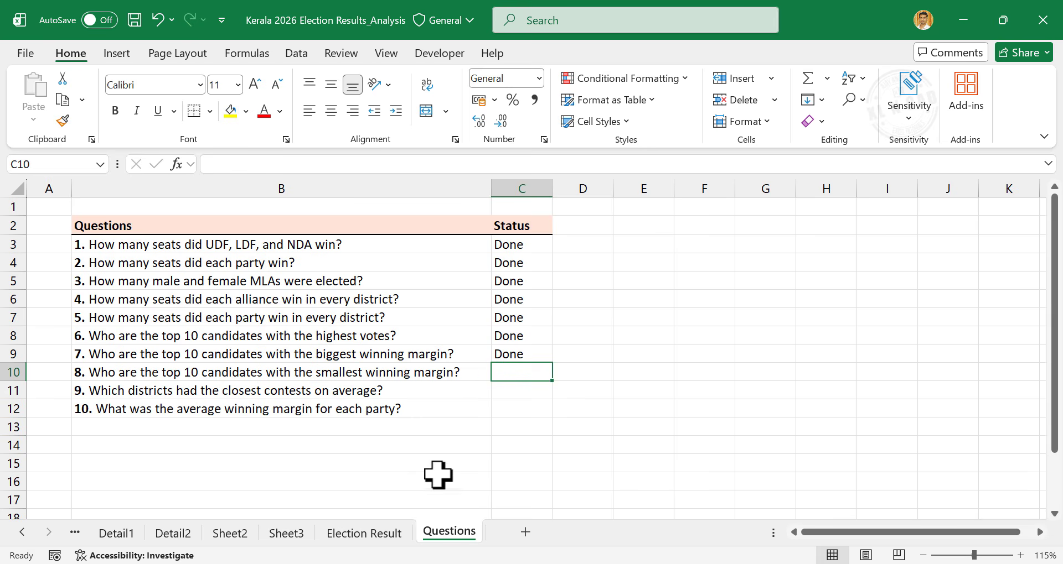
Step: Copy the Sum of Margin PivotTable on Sheet3 to cell G3 and fit column G to its contents
{"action": "left_click", "coordinate": [288, 534]}
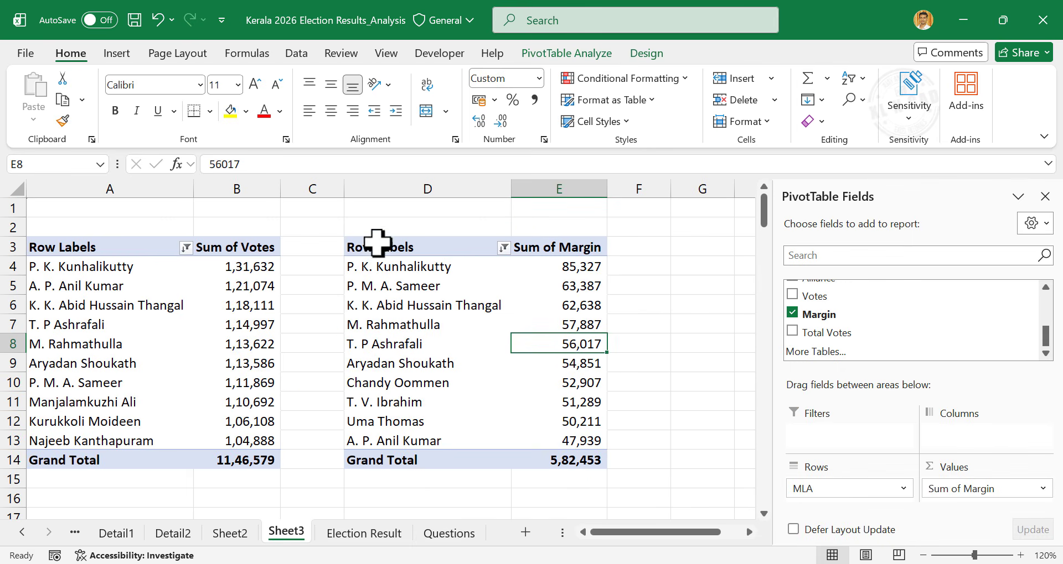
{"action": "left_click_drag", "start_coordinate": [379, 245], "coordinate": [575, 464]}
{"action": "right_click", "coordinate": [479, 348]}
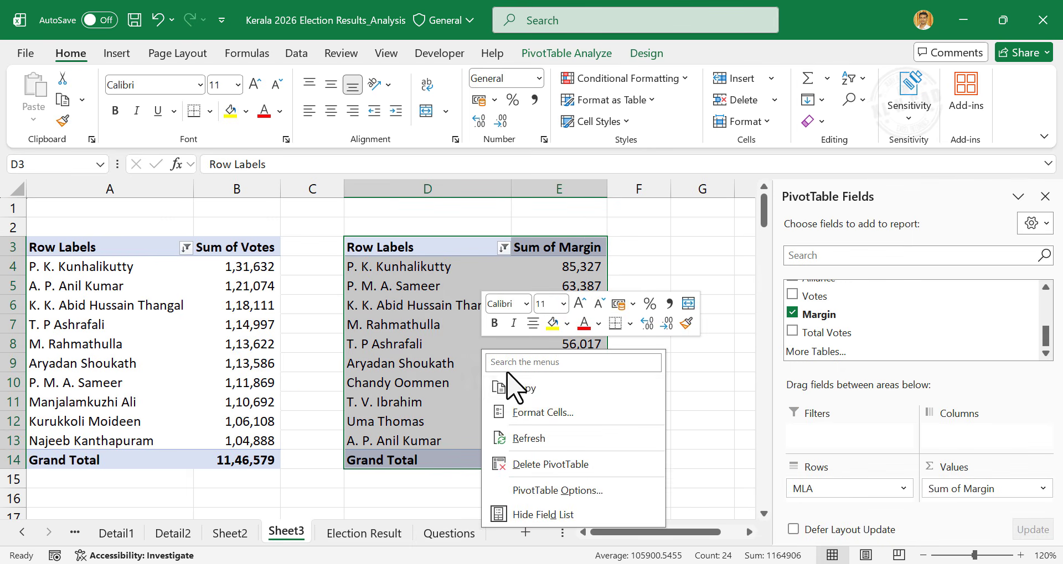
{"action": "left_click", "coordinate": [512, 387]}
{"action": "left_click", "coordinate": [700, 252]}
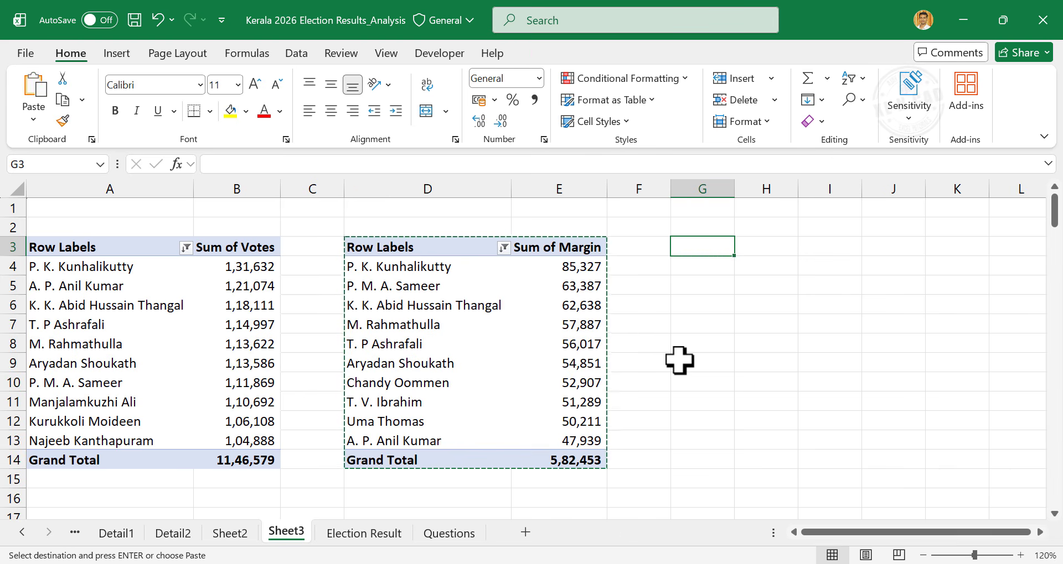
{"action": "key", "text": "ctrl+v"}
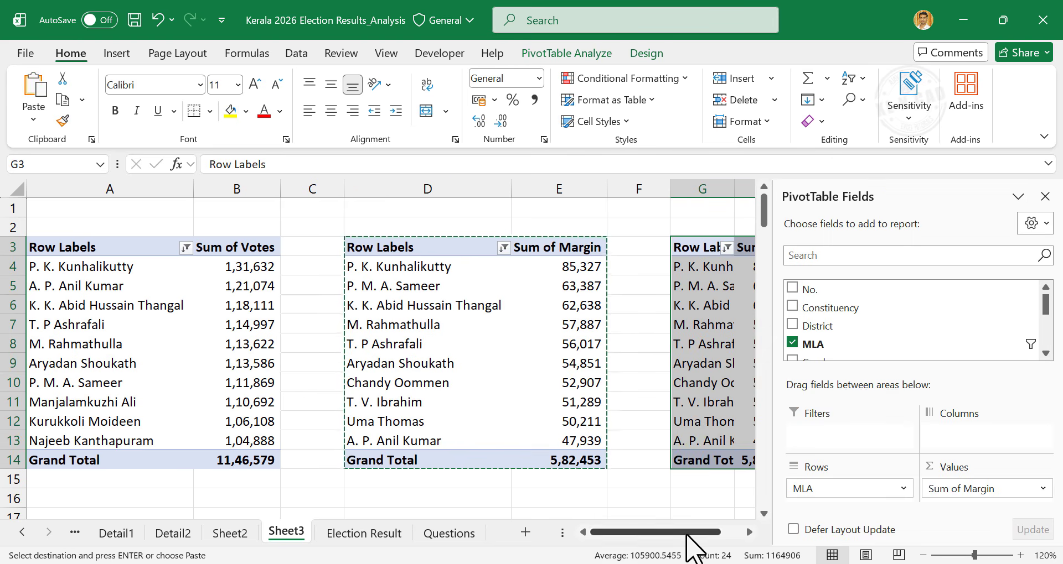
{"action": "left_click_drag", "start_coordinate": [686, 534], "coordinate": [744, 534]}
{"action": "left_click", "coordinate": [749, 533]}
{"action": "left_click", "coordinate": [749, 533]}
{"action": "left_click", "coordinate": [749, 533]}
{"action": "left_click", "coordinate": [749, 533]}
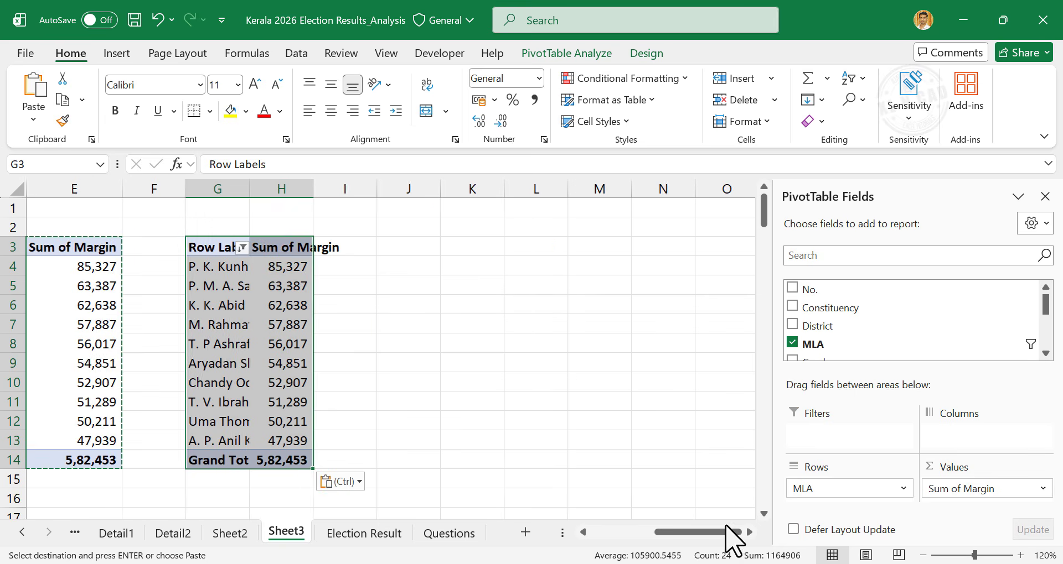
{"action": "double_click", "coordinate": [249, 189]}
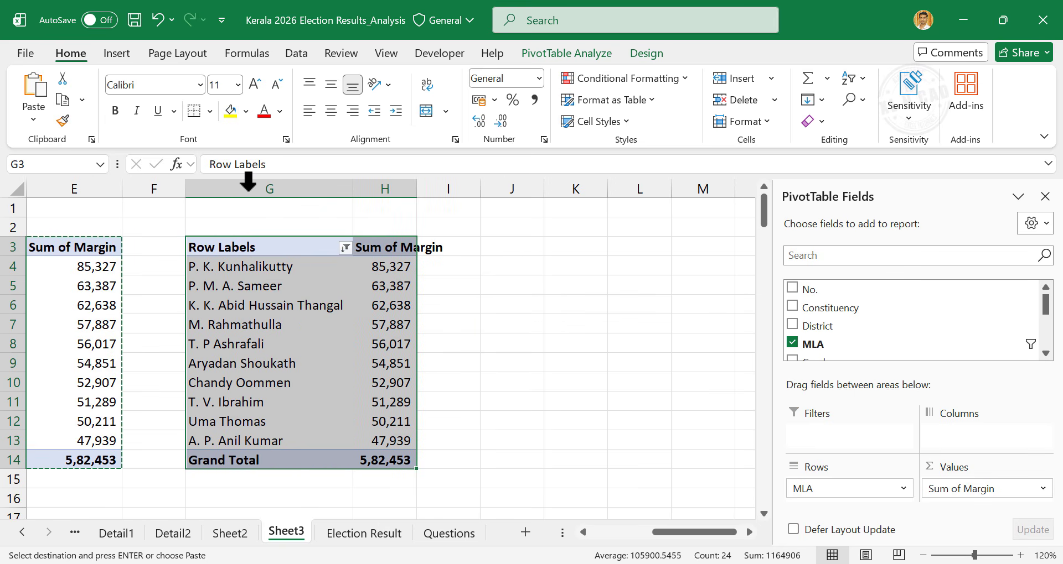
Step: Change the MLA value filter of the PivotTable at G3 to the bottom 10 items by Sum of Margin
{"action": "left_click", "coordinate": [346, 248]}
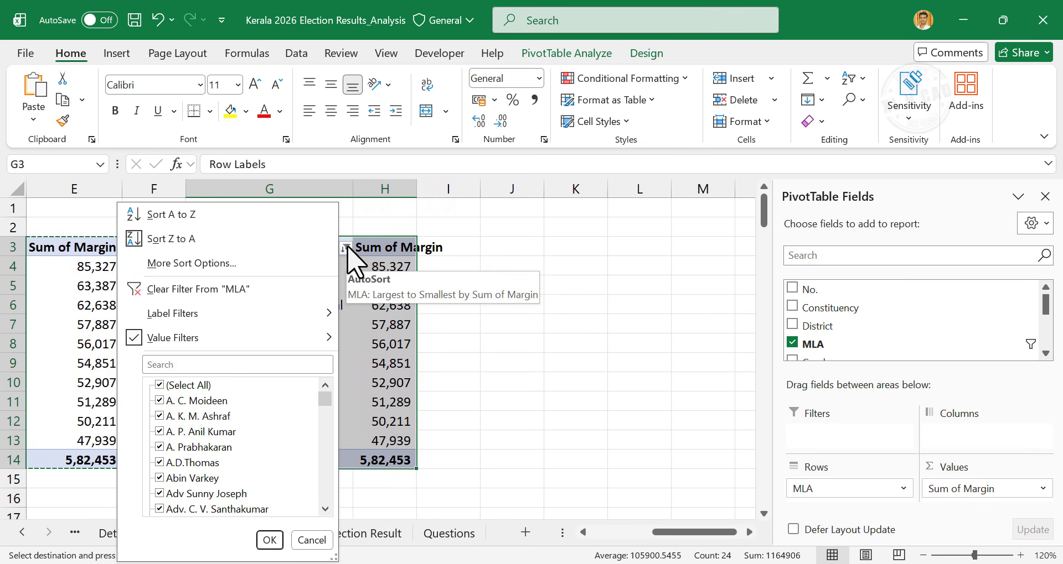
{"action": "mouse_move", "coordinate": [288, 340]}
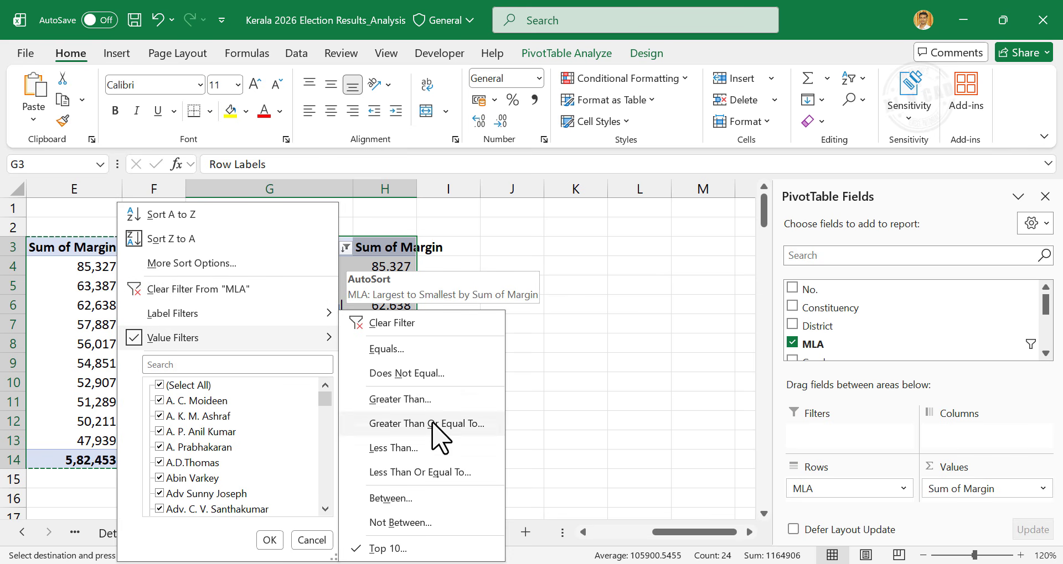
{"action": "left_click", "coordinate": [431, 547]}
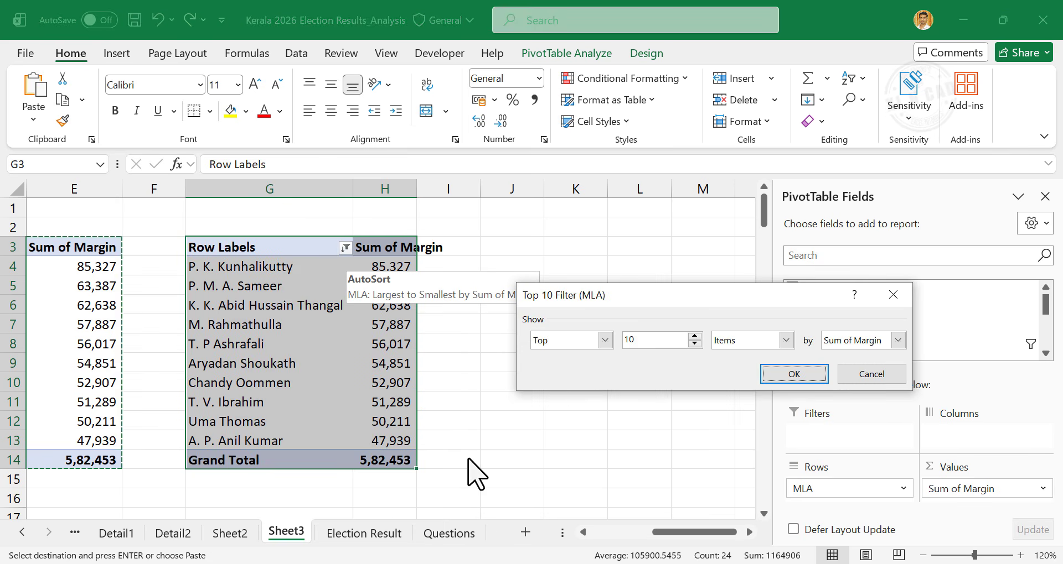
{"action": "left_click", "coordinate": [605, 340]}
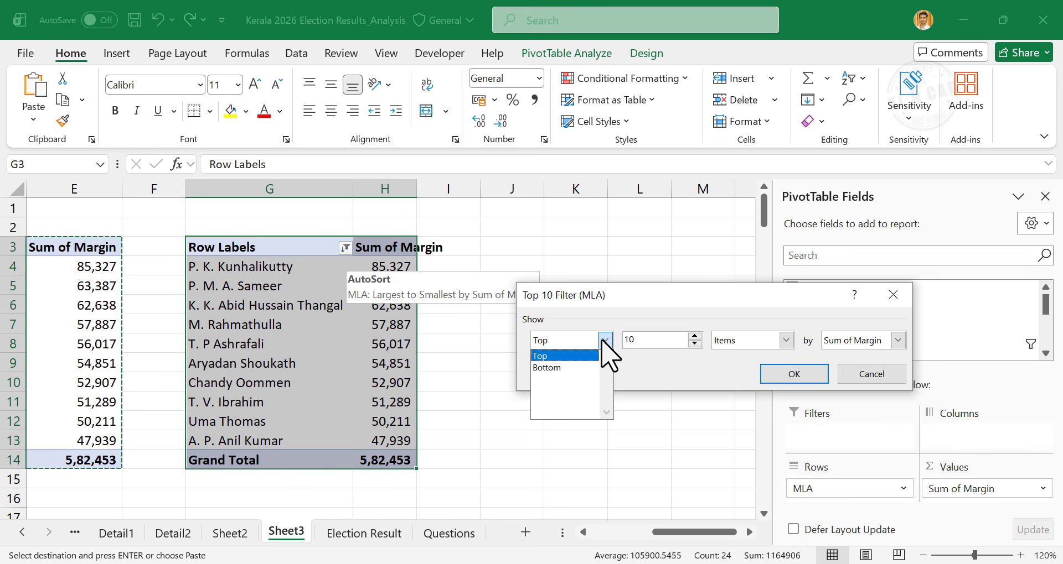
{"action": "left_click", "coordinate": [570, 368]}
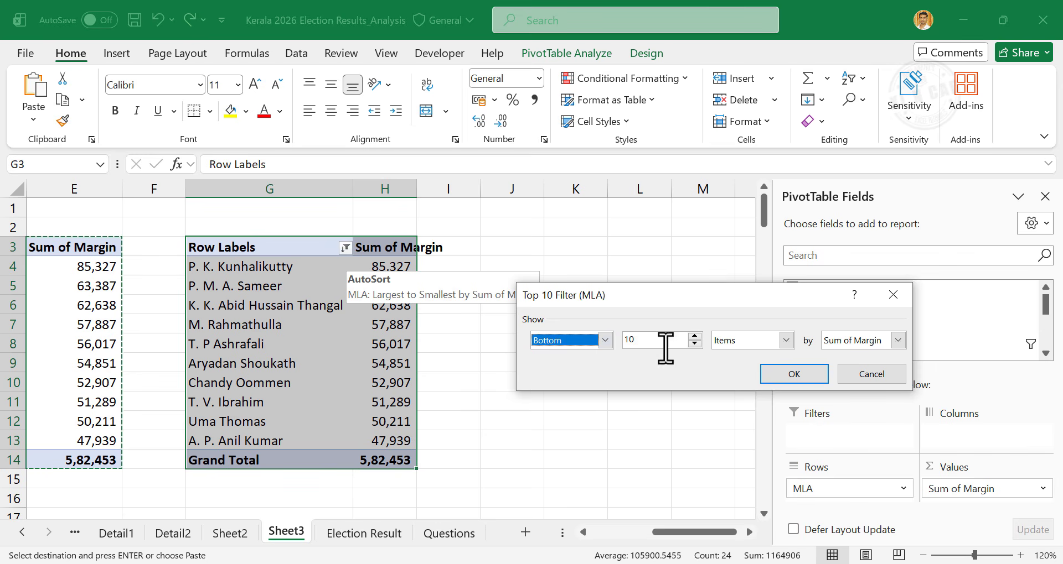
{"action": "left_click", "coordinate": [769, 377]}
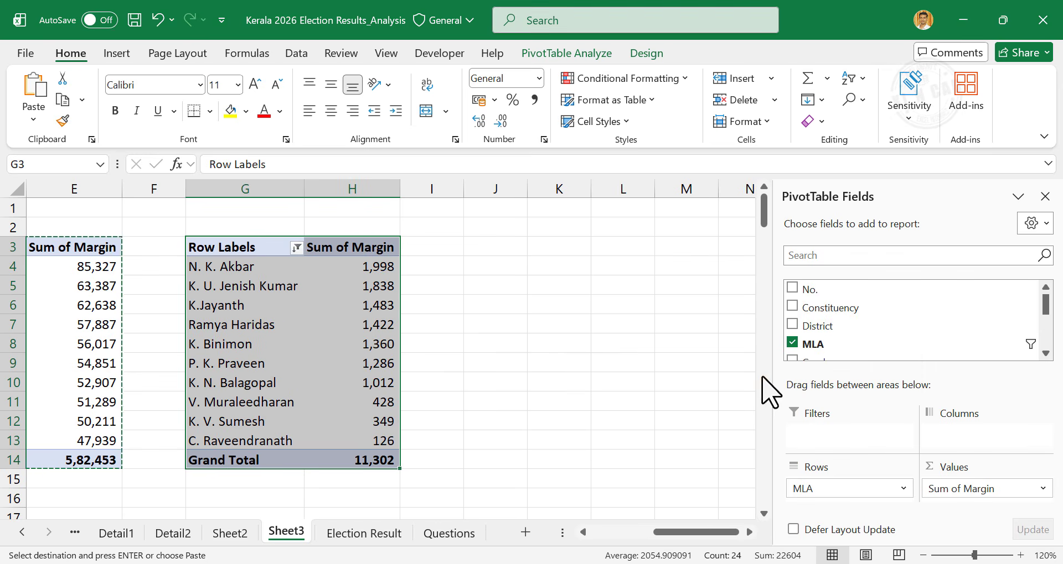
{"action": "left_click", "coordinate": [378, 344]}
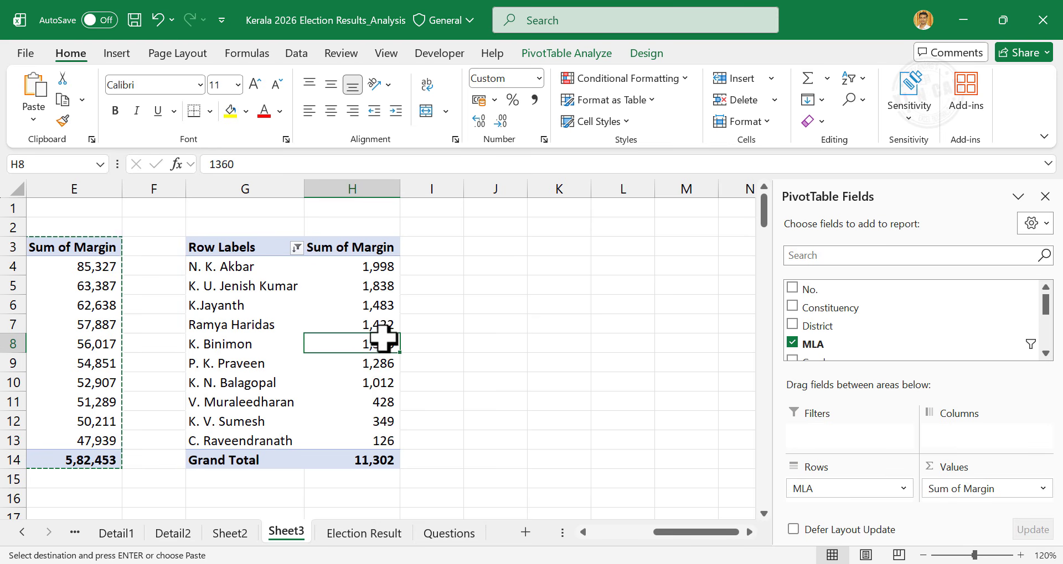
Step: Sort the PivotTable at G3 by Sum of Margin from smallest to largest
{"action": "right_click", "coordinate": [374, 370]}
{"action": "mouse_move", "coordinate": [494, 178]}
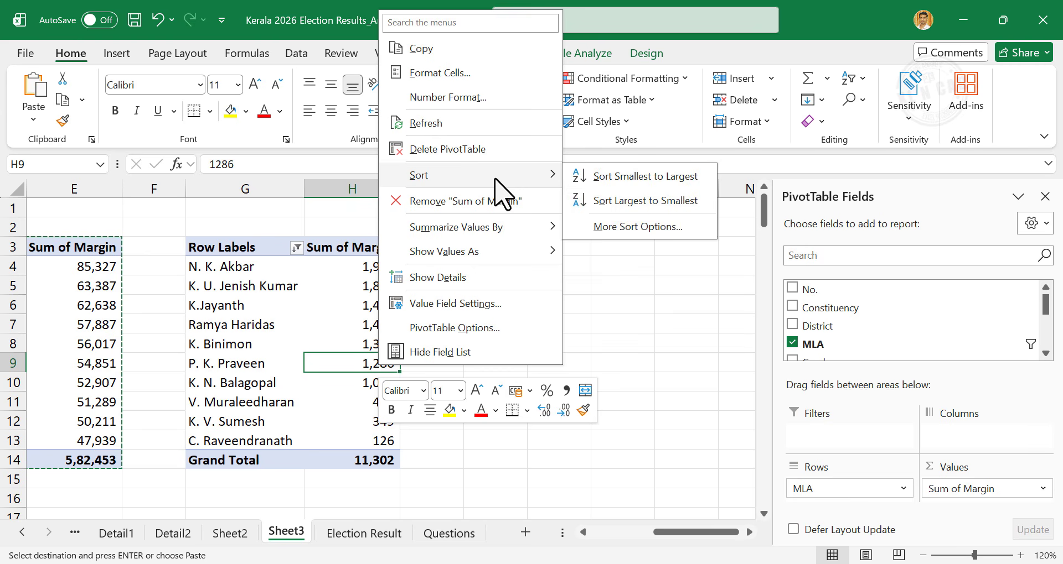
{"action": "left_click", "coordinate": [668, 190]}
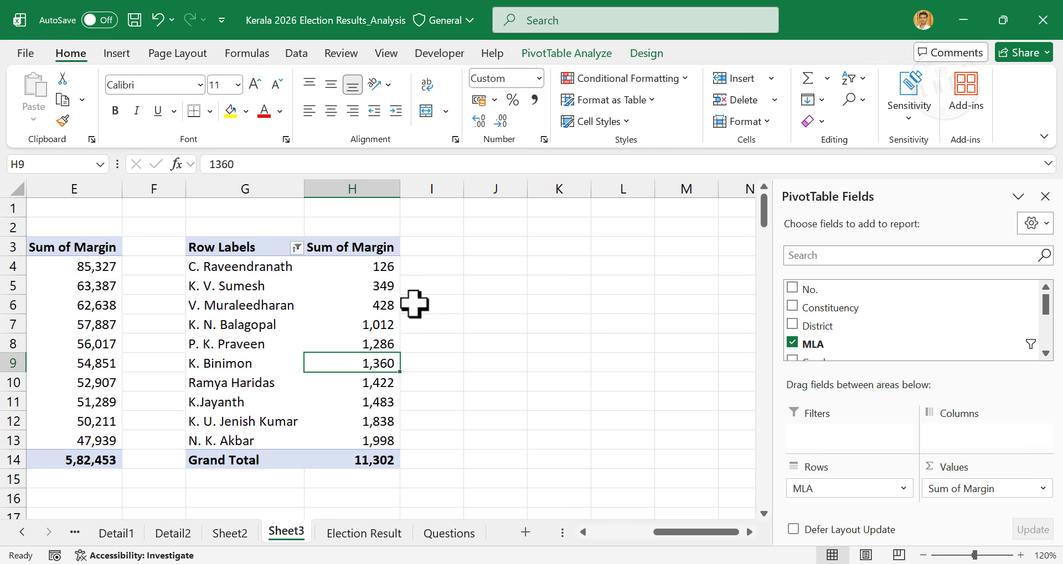
Step: Mark question 8, the top 10 candidates with the smallest winning margin, as Done on the Questions sheet
{"action": "left_click", "coordinate": [449, 534]}
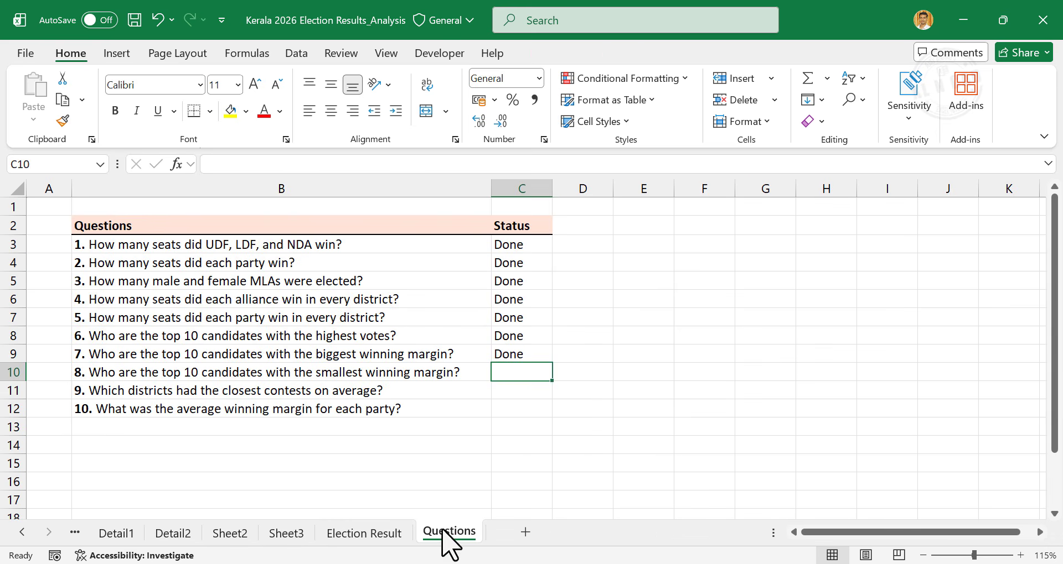
{"action": "type", "text": "Done"}
{"action": "key", "text": "Return"}
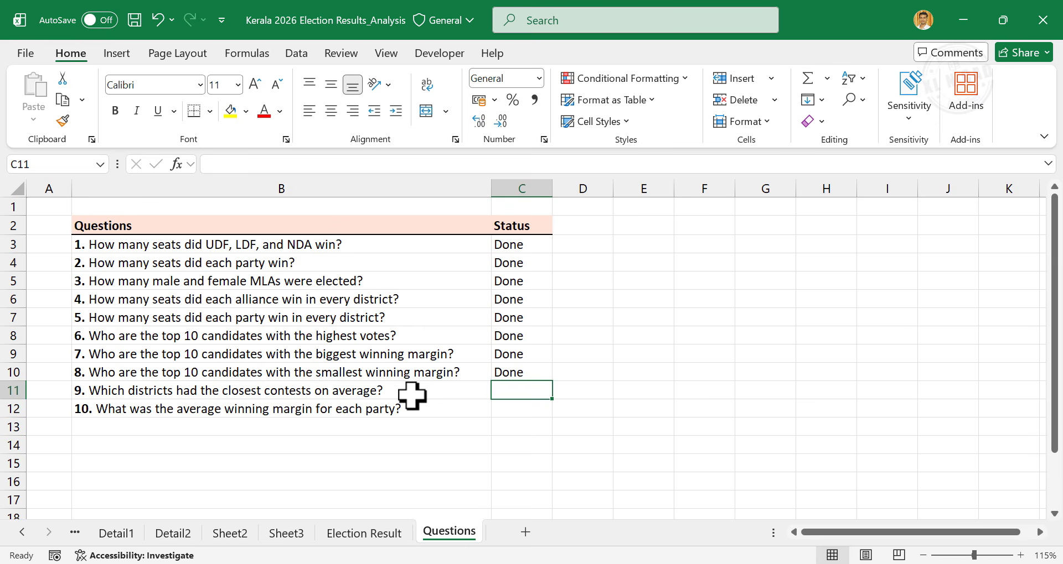
Step: Create a PivotTable from the Election Result data on a new worksheet, with District as rows and Margin as values
{"action": "left_click", "coordinate": [382, 535]}
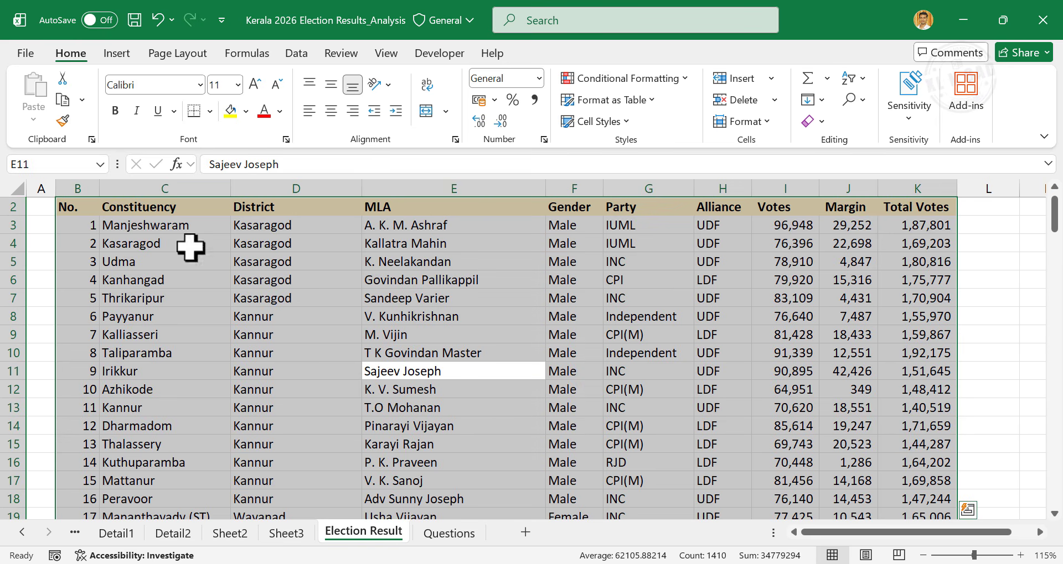
{"action": "left_click", "coordinate": [116, 54]}
{"action": "left_click", "coordinate": [53, 83]}
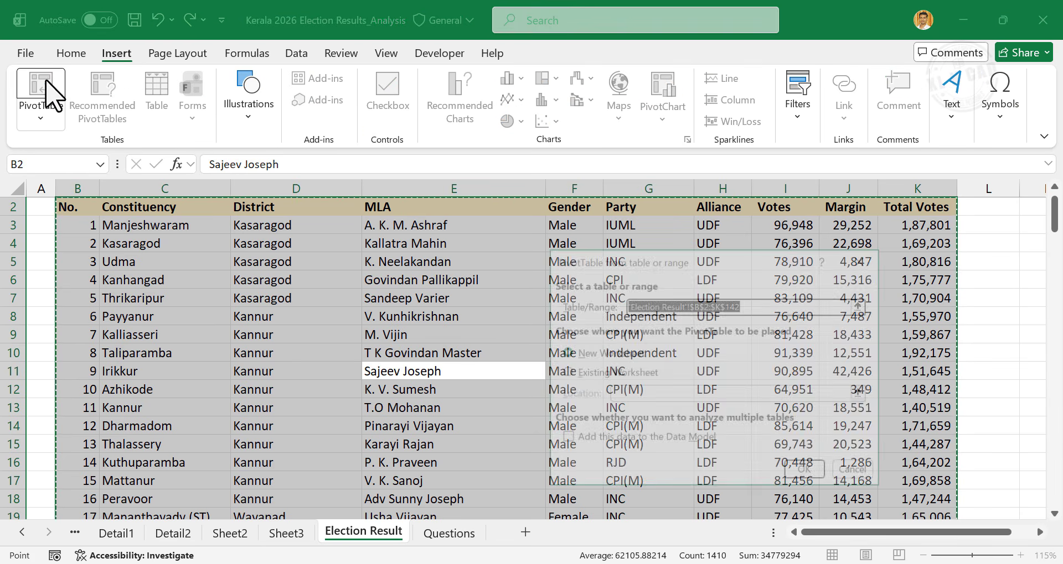
{"action": "left_click", "coordinate": [805, 474]}
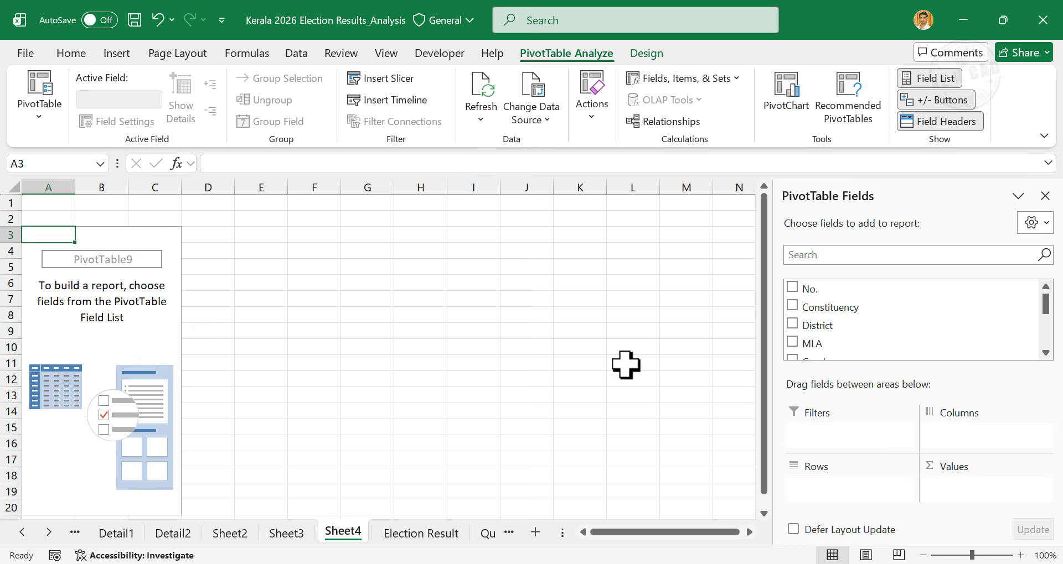
{"action": "left_click_drag", "start_coordinate": [855, 326], "coordinate": [847, 484]}
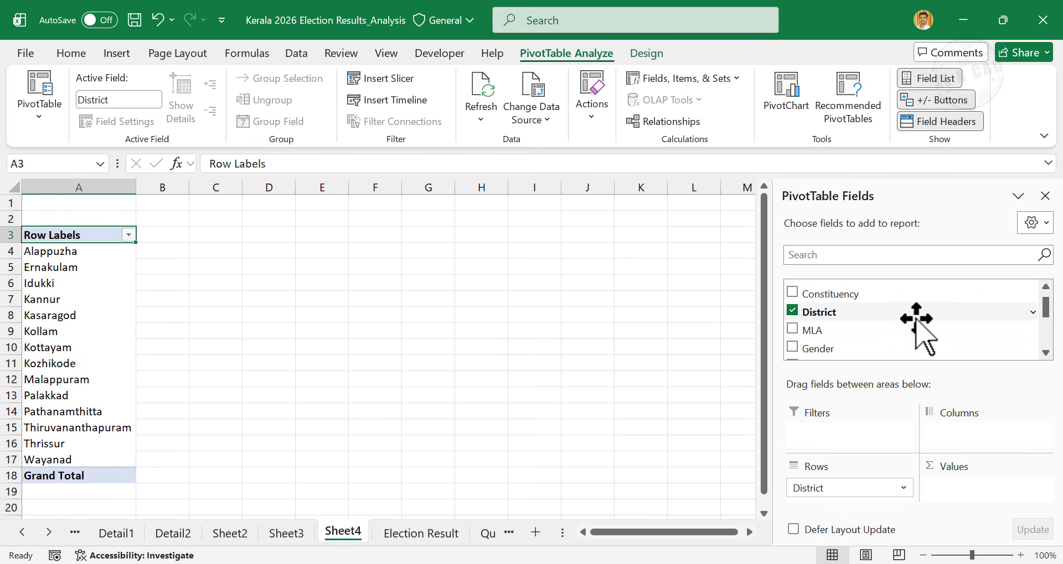
{"action": "scroll", "coordinate": [913, 320], "scroll_direction": "down", "scroll_amount": 3}
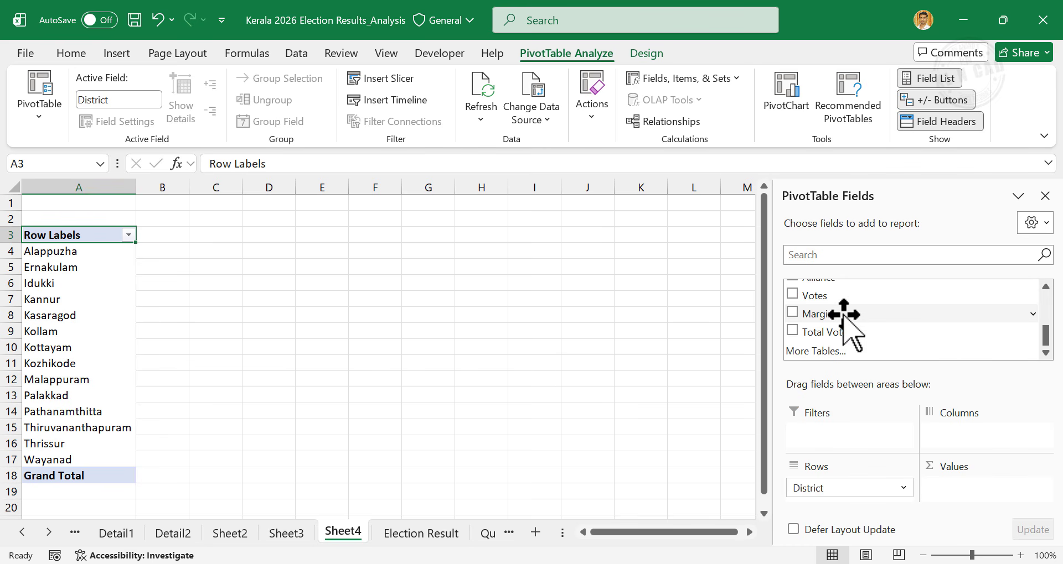
{"action": "left_click_drag", "start_coordinate": [842, 313], "coordinate": [944, 495]}
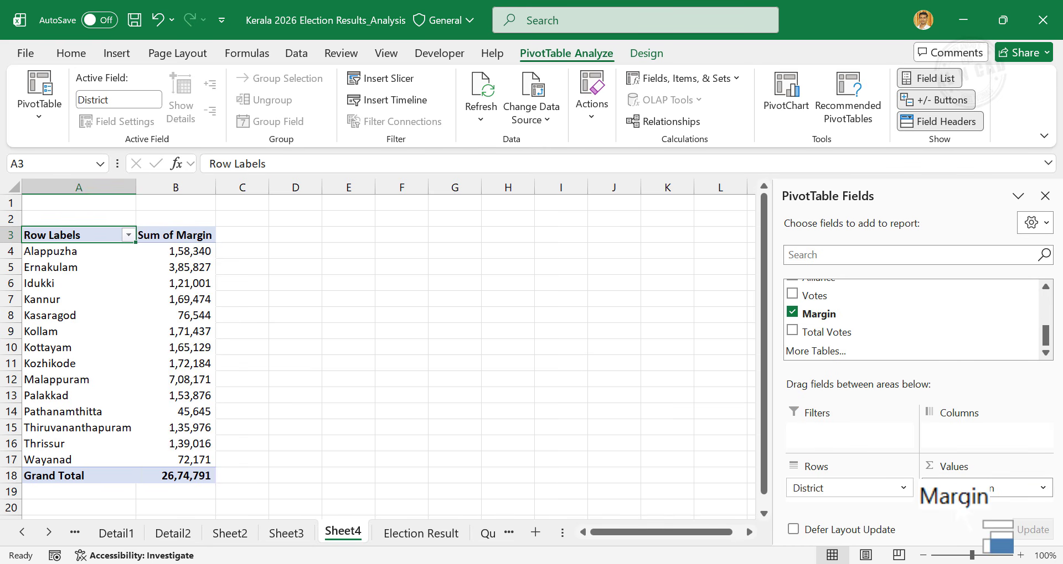
Step: Change the Margin value field's summary calculation from Sum to Average
{"action": "left_click", "coordinate": [1007, 488]}
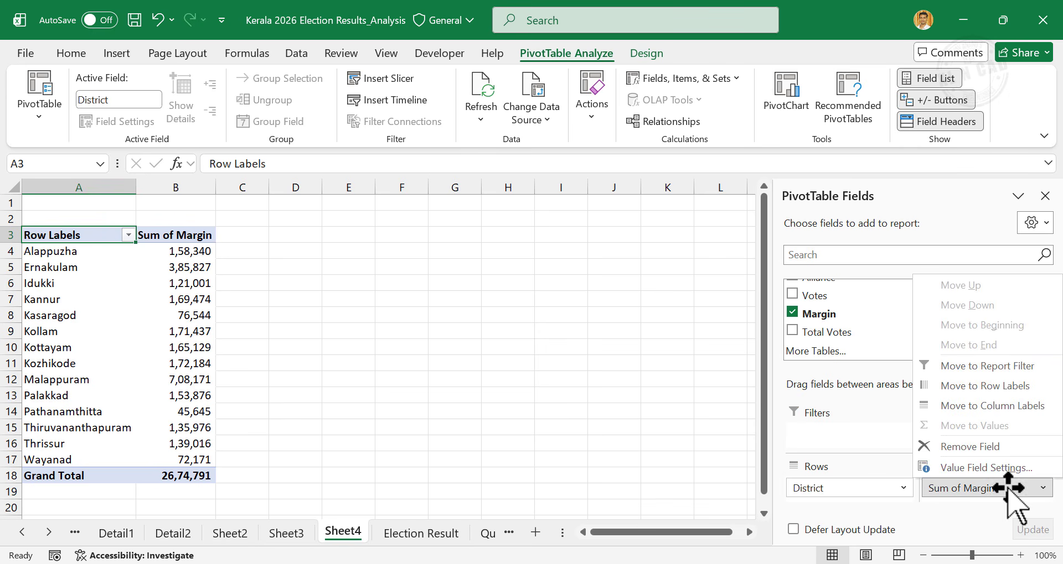
{"action": "left_click", "coordinate": [981, 469]}
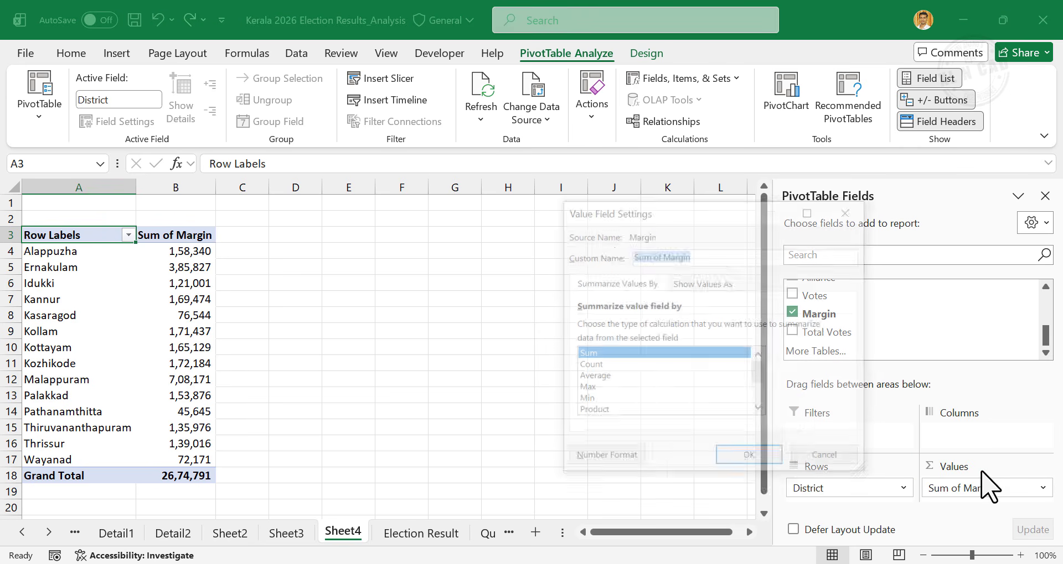
{"action": "left_click", "coordinate": [629, 378]}
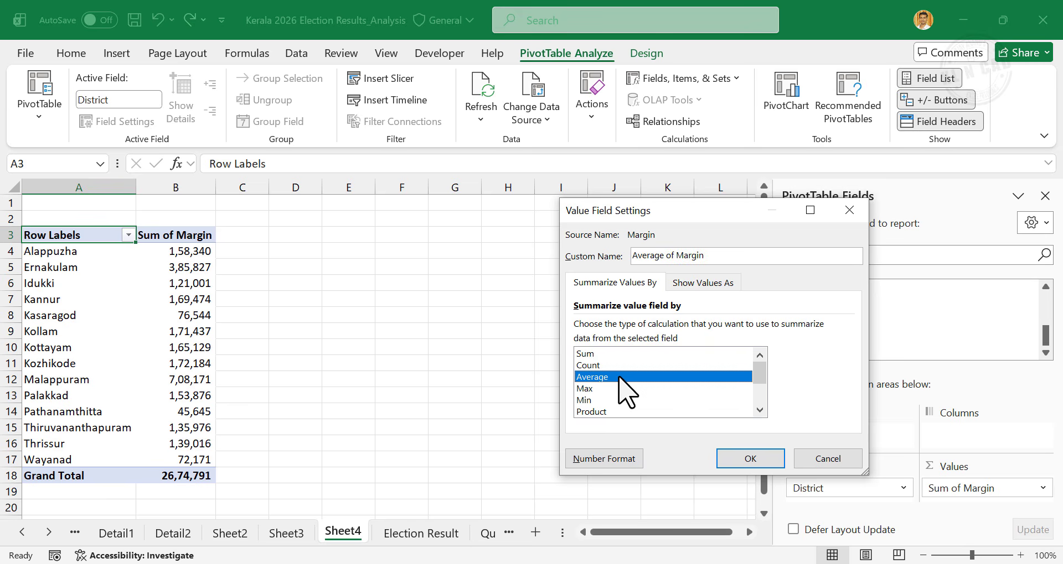
{"action": "left_click", "coordinate": [750, 459]}
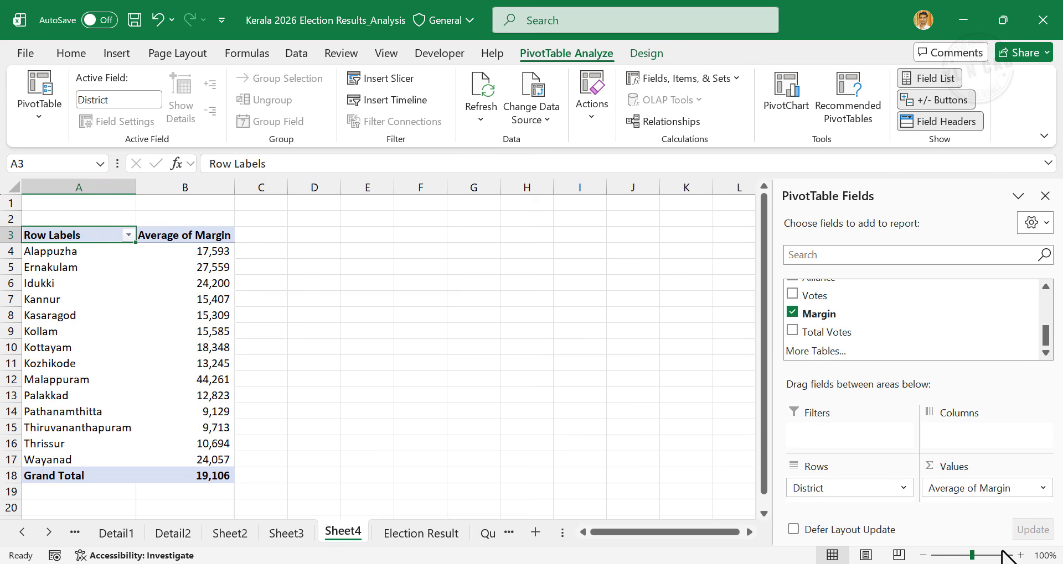
Step: Sort the district PivotTable by Average of Margin from largest to smallest
{"action": "left_click", "coordinate": [1019, 555]}
{"action": "left_click", "coordinate": [1018, 555]}
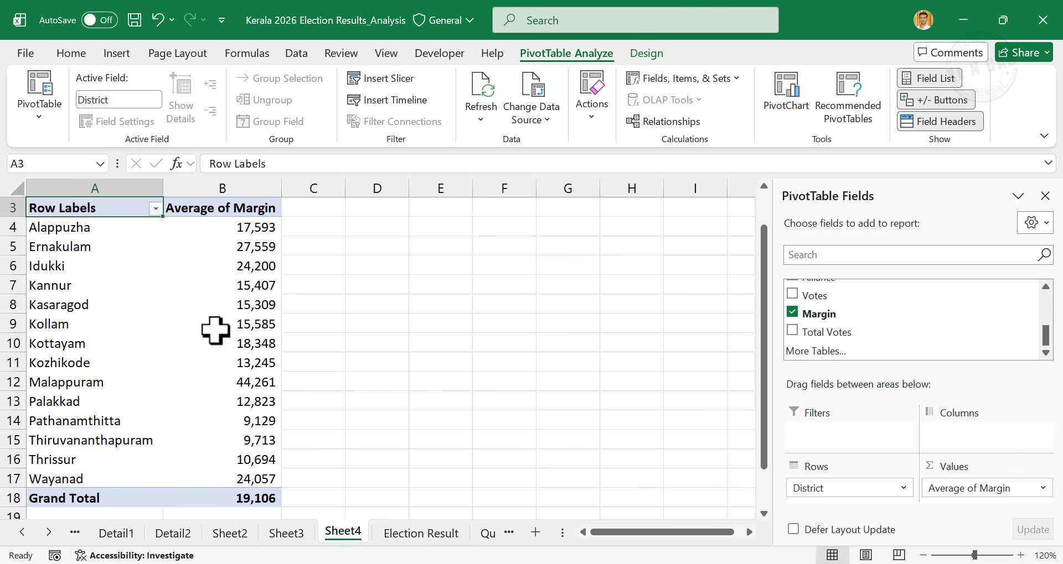
{"action": "right_click", "coordinate": [219, 286]}
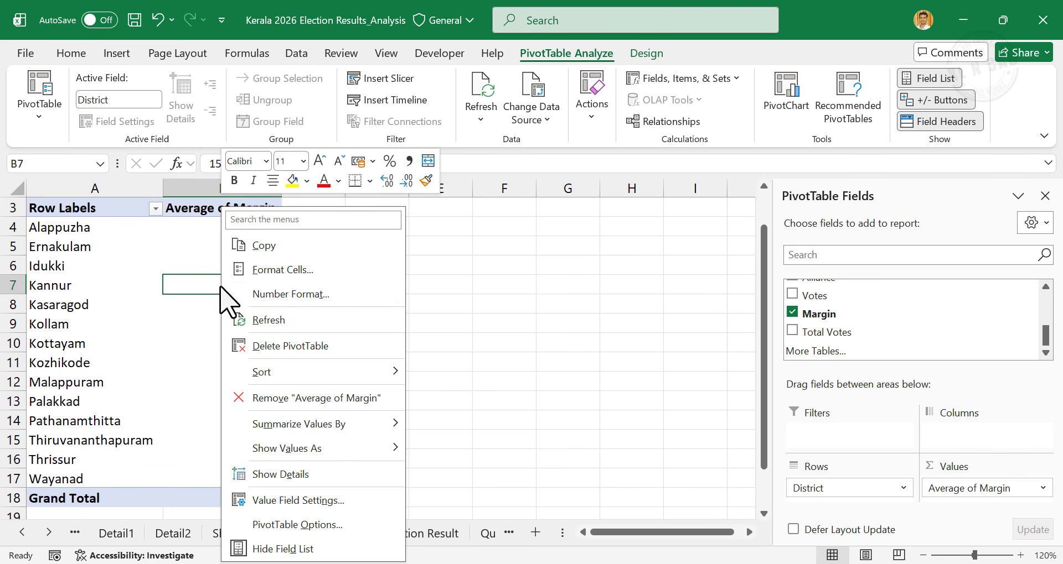
{"action": "mouse_move", "coordinate": [330, 374]}
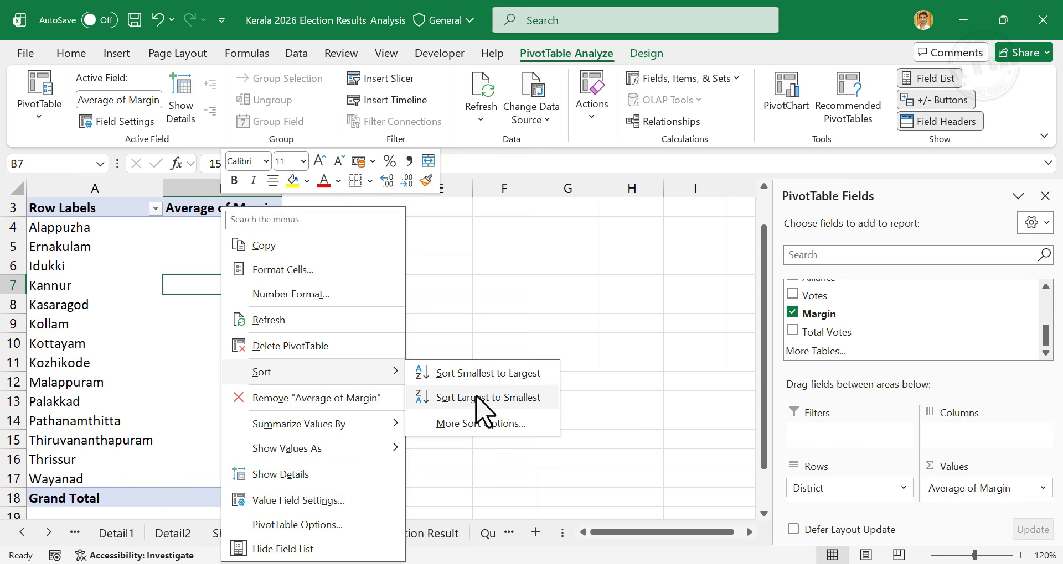
{"action": "left_click", "coordinate": [492, 399]}
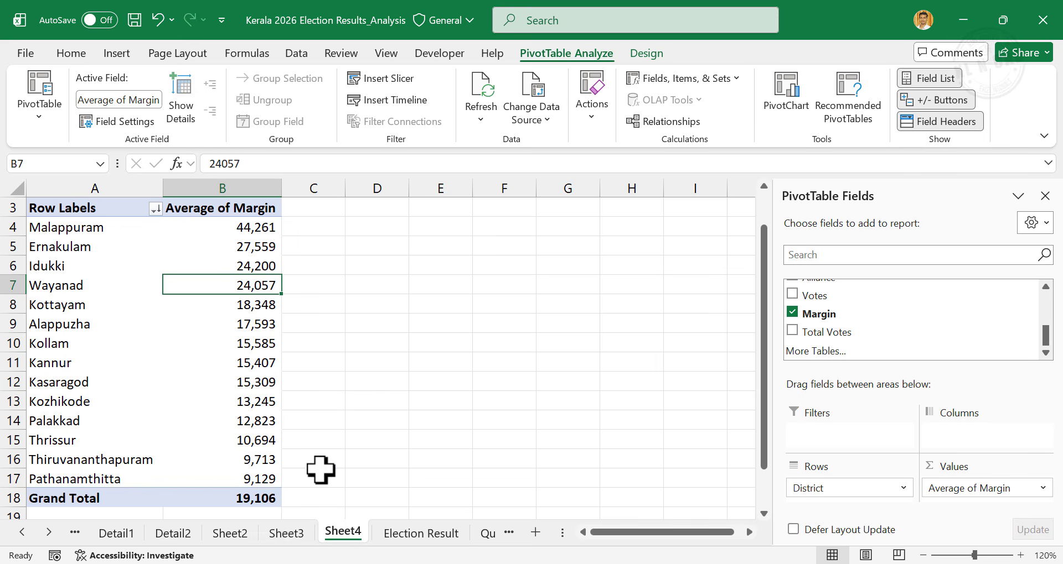
Step: Mark question 9, the districts with the closest contests on average, as Done on the Questions sheet
{"action": "left_click", "coordinate": [487, 533]}
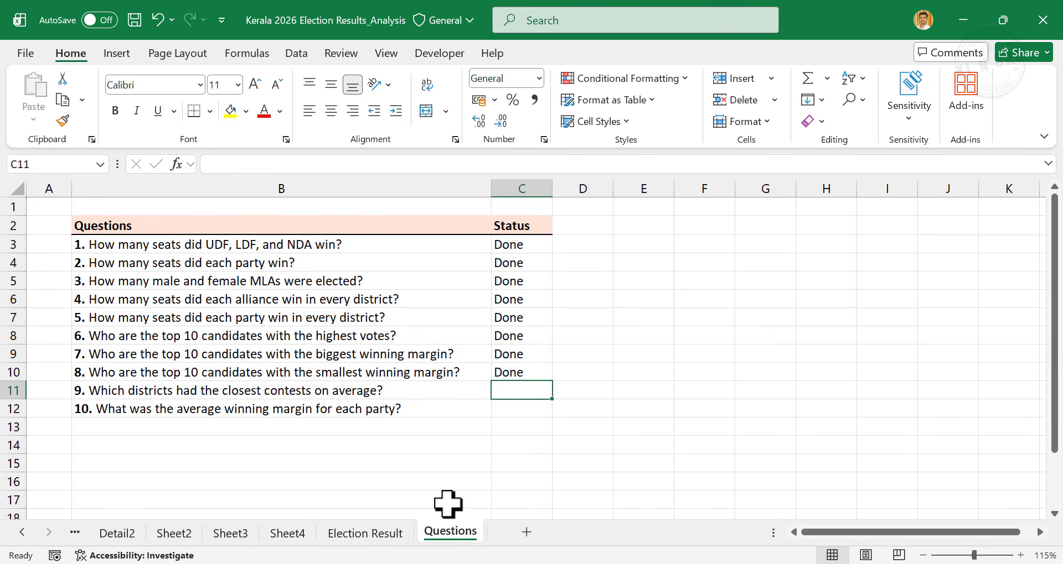
{"action": "type", "text": "Done"}
{"action": "key", "text": "Return"}
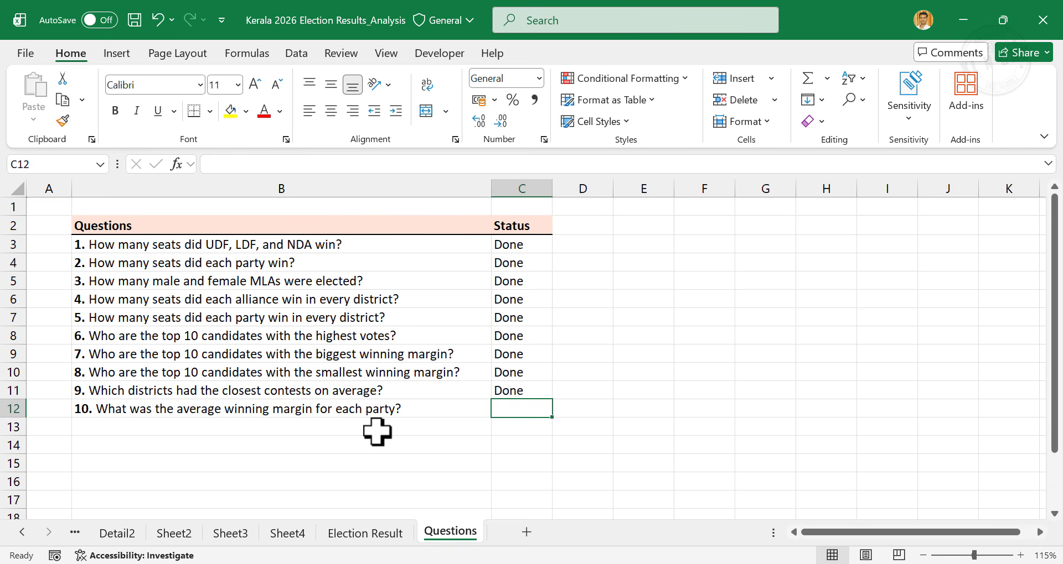
Step: Copy the district Average of Margin PivotTable on Sheet4 to cell D3
{"action": "left_click", "coordinate": [285, 533]}
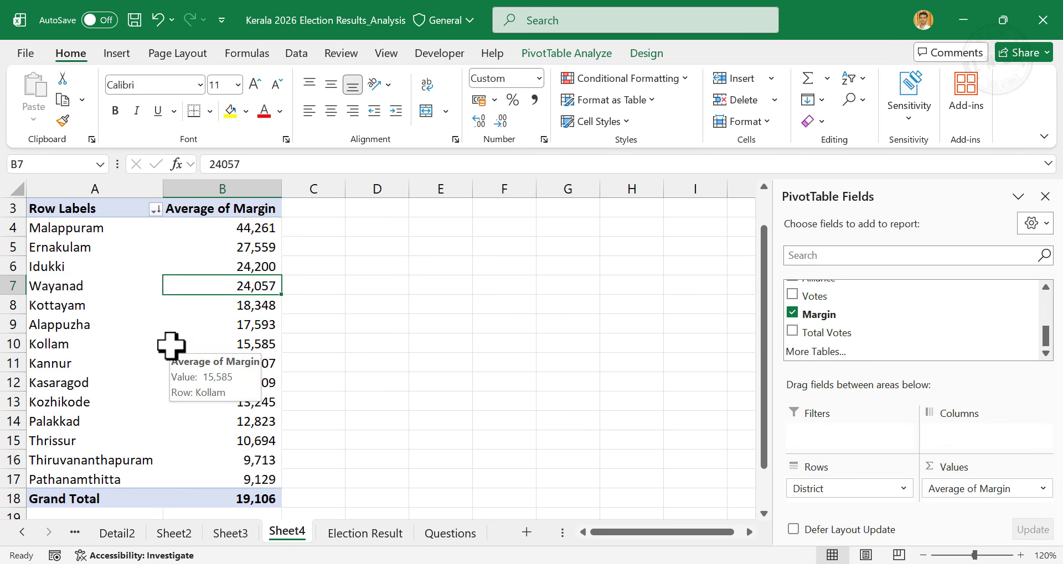
{"action": "left_click_drag", "start_coordinate": [68, 209], "coordinate": [248, 495]}
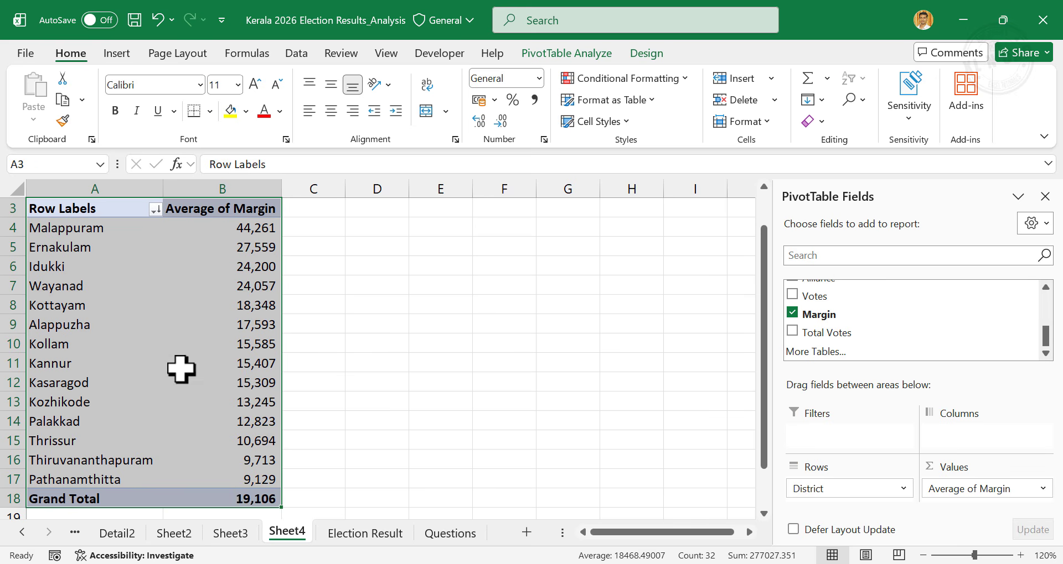
{"action": "right_click", "coordinate": [171, 348]}
{"action": "left_click", "coordinate": [196, 376]}
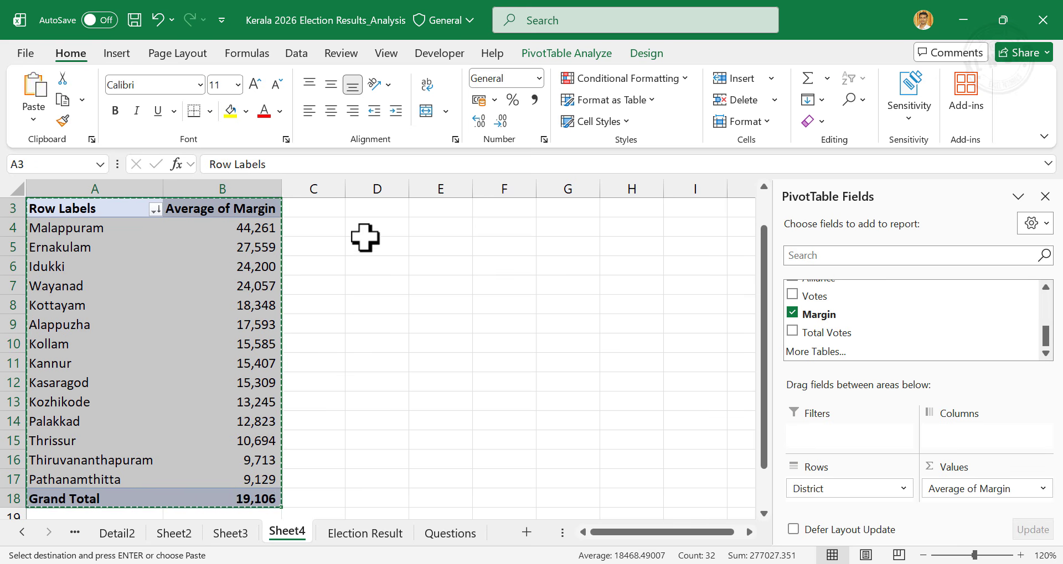
{"action": "right_click", "coordinate": [370, 207]}
{"action": "left_click", "coordinate": [412, 189]}
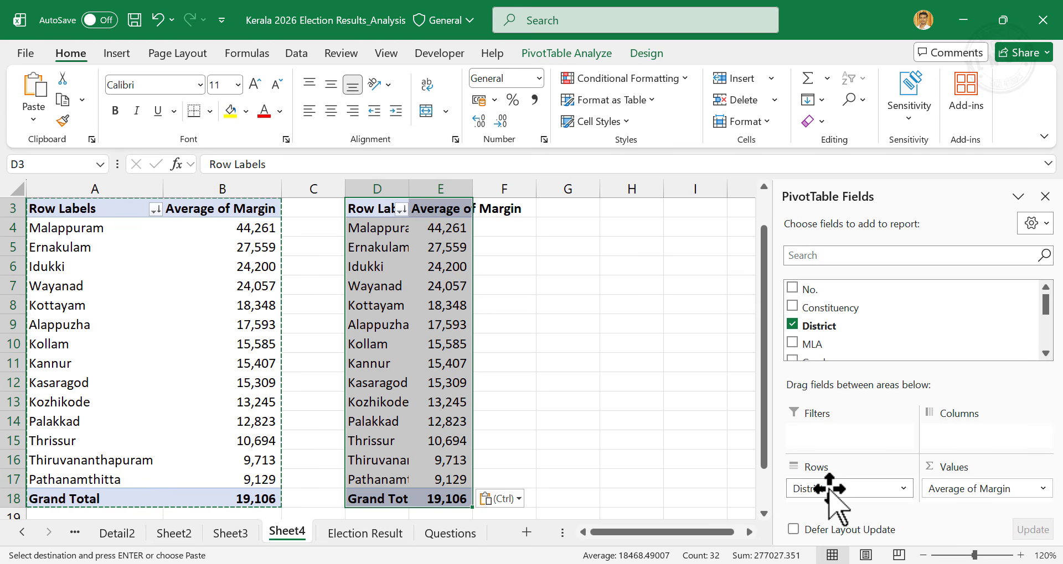
Step: Replace District with Party as the row field of the PivotTable at D3
{"action": "left_click_drag", "start_coordinate": [828, 489], "coordinate": [712, 458]}
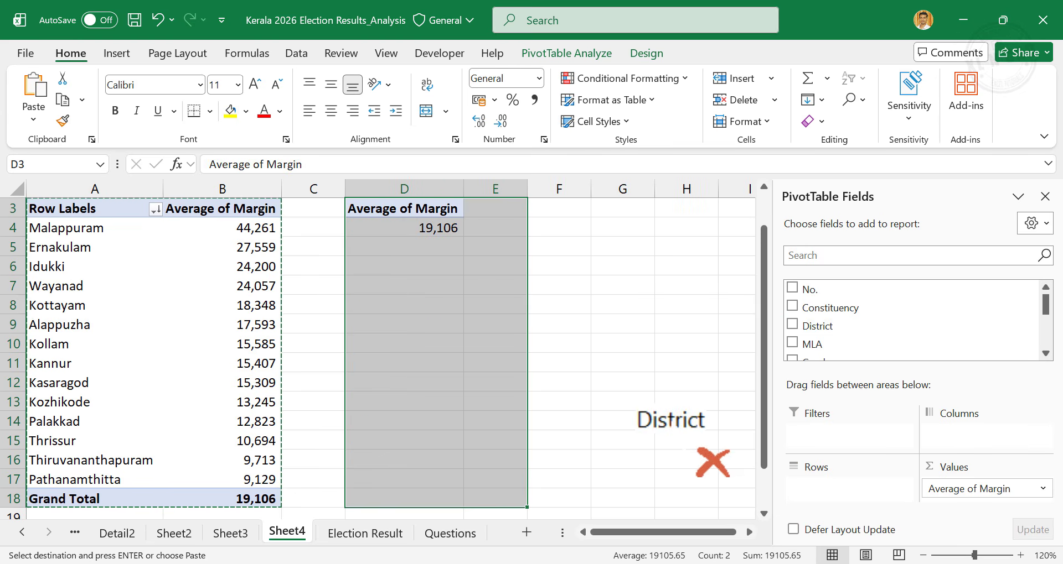
{"action": "scroll", "coordinate": [866, 340], "scroll_direction": "down", "scroll_amount": 1}
{"action": "left_click_drag", "start_coordinate": [839, 341], "coordinate": [888, 520]}
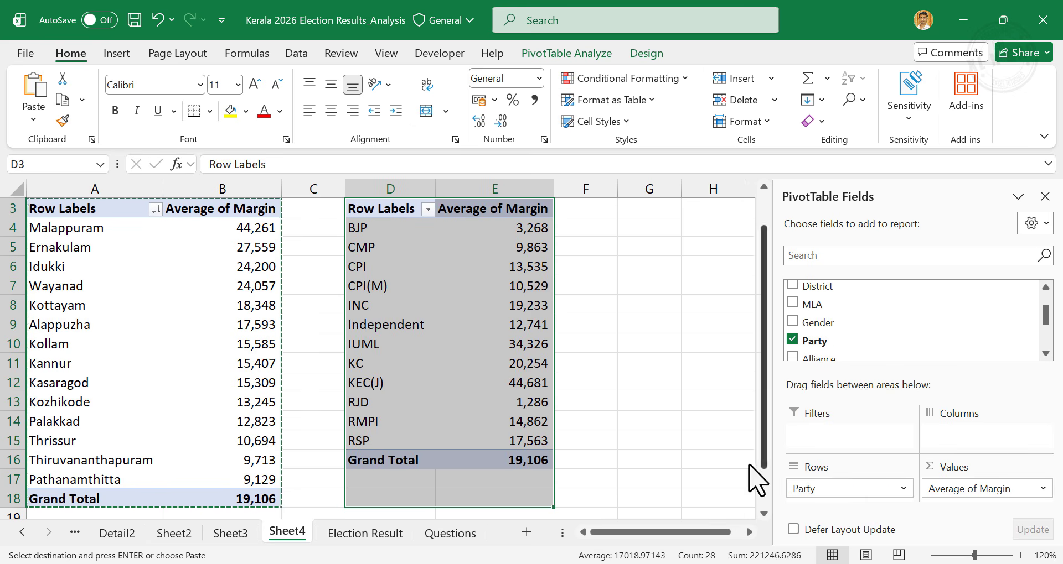
{"action": "left_click", "coordinate": [646, 347]}
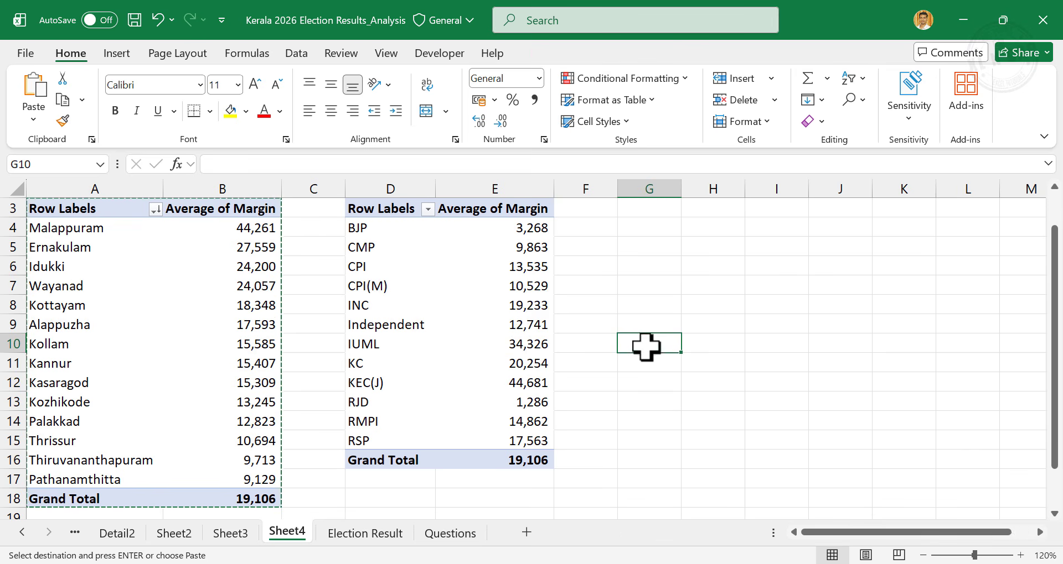
Step: Sort the party PivotTable by Average of Margin from largest to smallest and add Count of Party as a second value
{"action": "right_click", "coordinate": [516, 323]}
{"action": "mouse_move", "coordinate": [583, 373]}
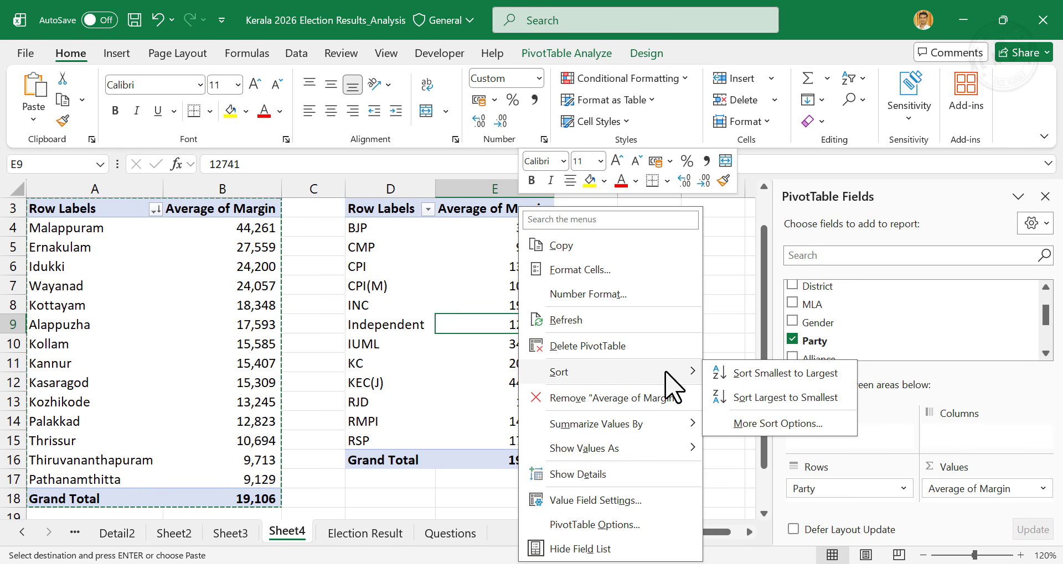
{"action": "left_click", "coordinate": [738, 398]}
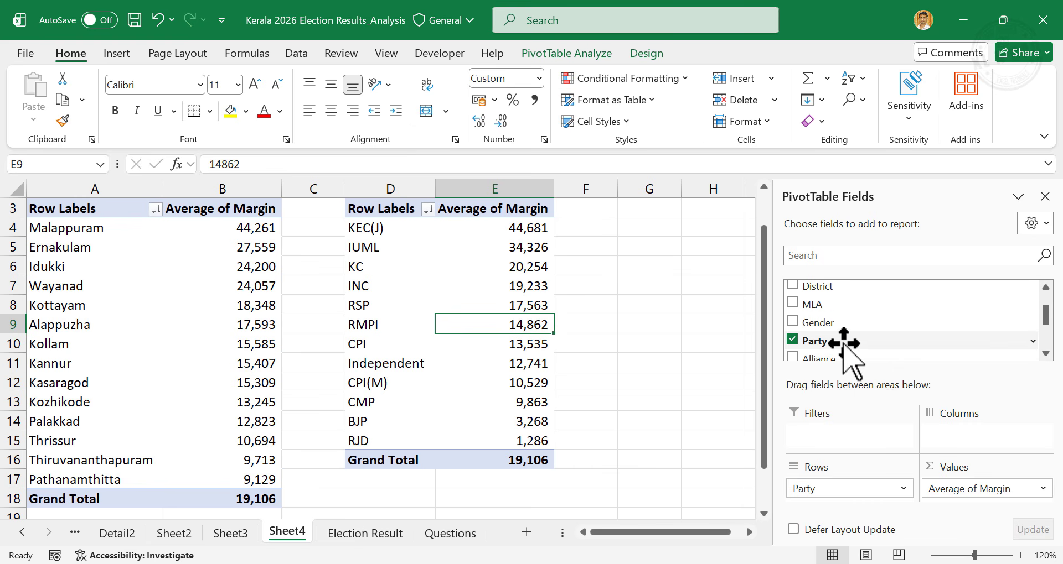
{"action": "left_click_drag", "start_coordinate": [844, 343], "coordinate": [963, 505]}
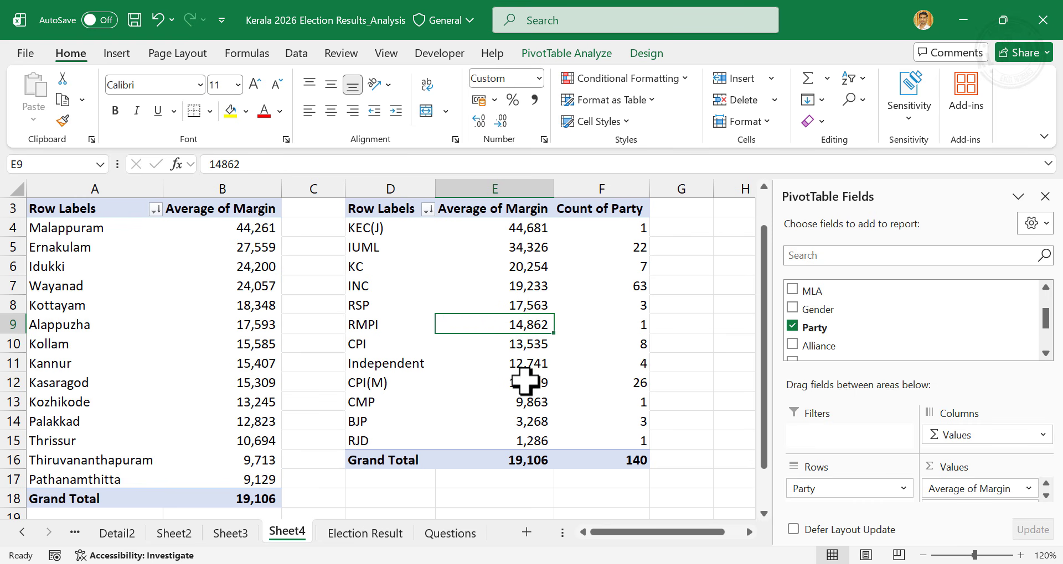
Step: Mark question 10, the average winning margin for each party, as Done on the Questions sheet and return to the Election Result sheet
{"action": "left_click", "coordinate": [469, 534]}
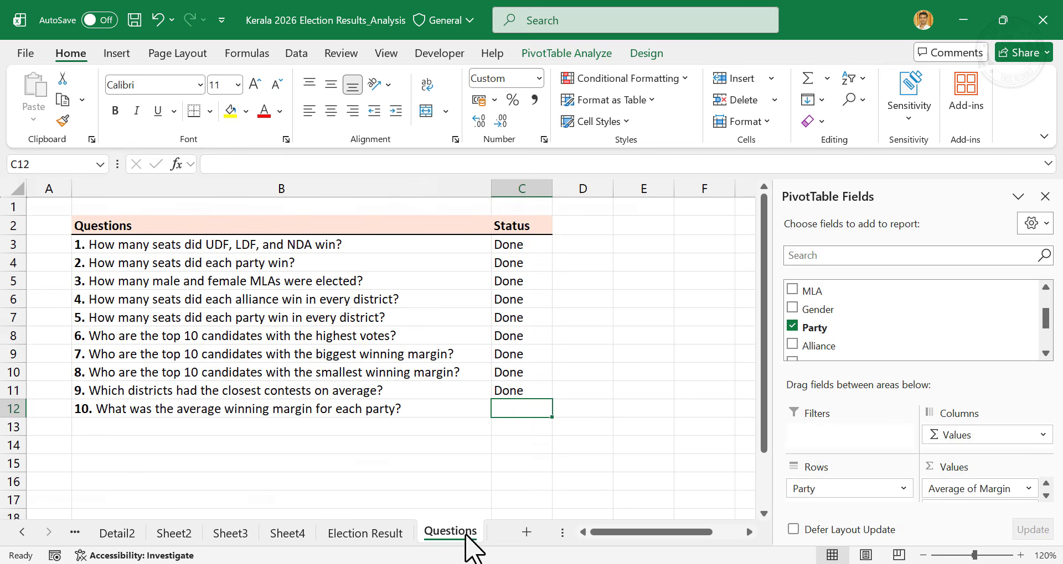
{"action": "type", "text": "Done"}
{"action": "key", "text": "Return"}
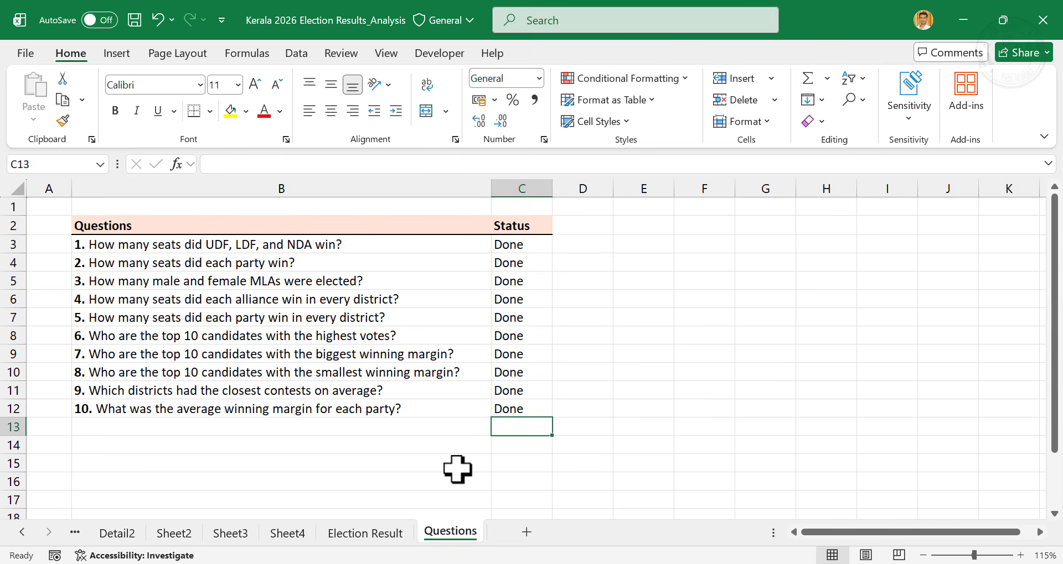
{"action": "left_click", "coordinate": [363, 534]}
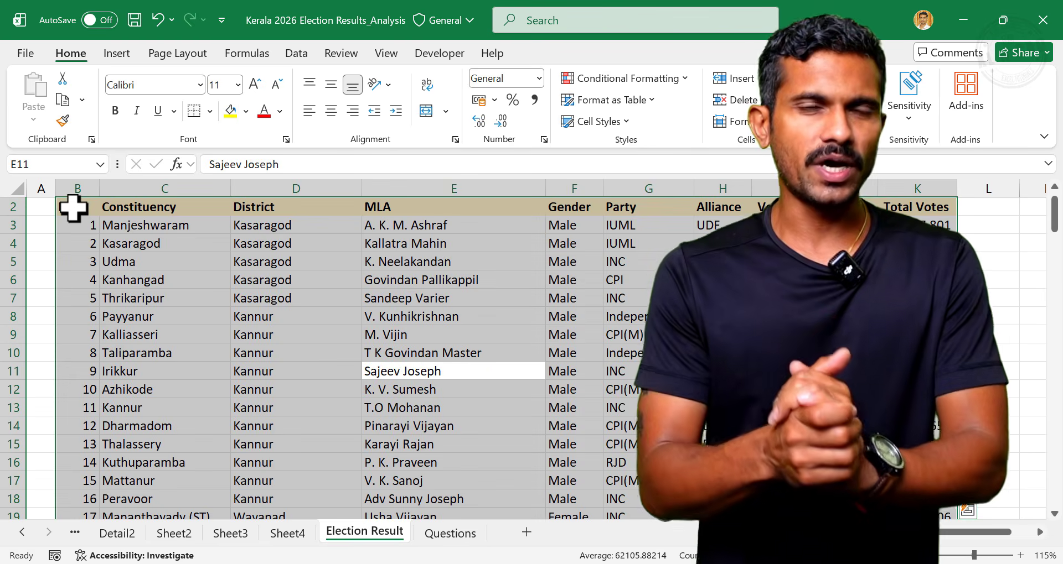